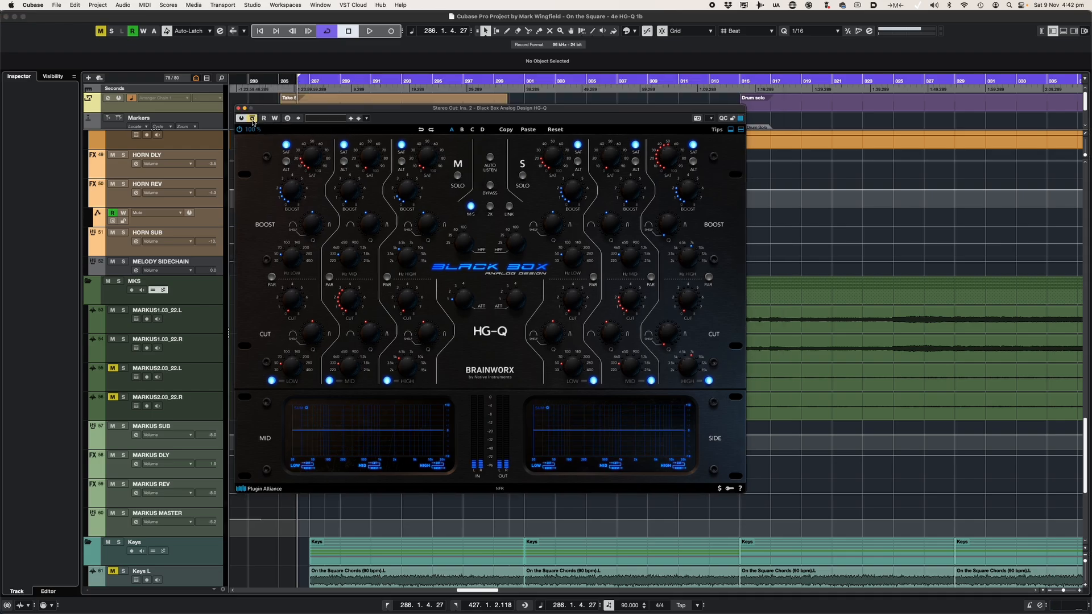
- Play the mix and repeatedly compare the HG-Q on the stereo output bypassed and active, ending active with playback stopped
key(space)
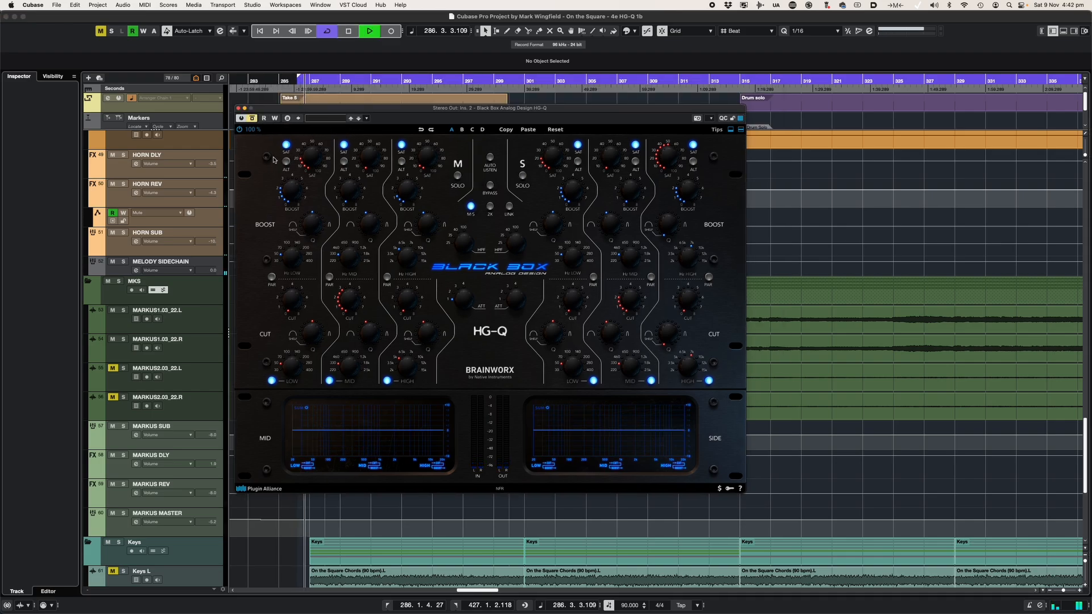
click(252, 118)
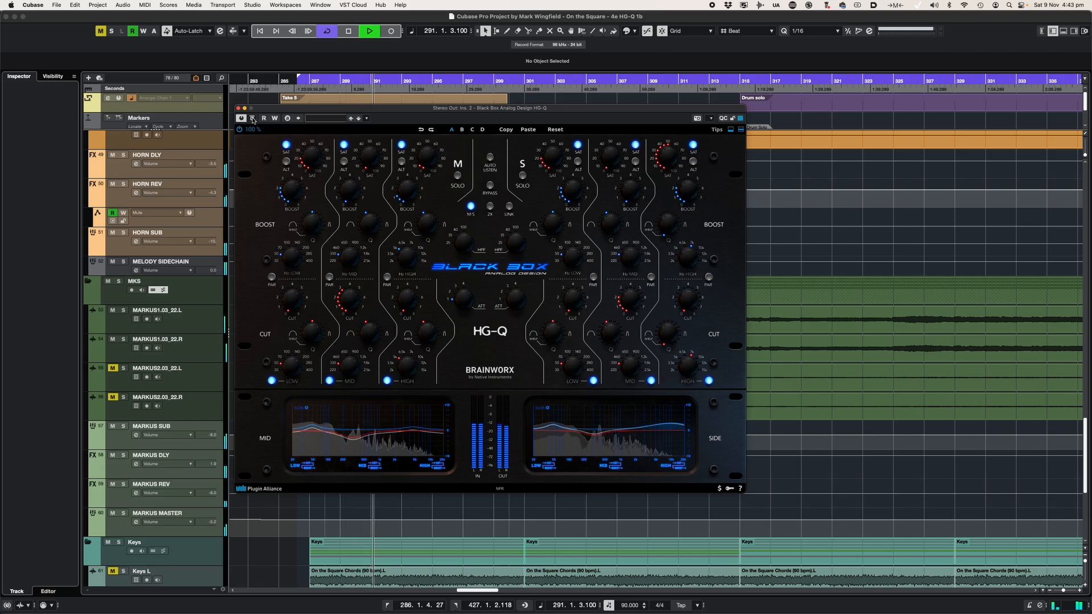
click(253, 118)
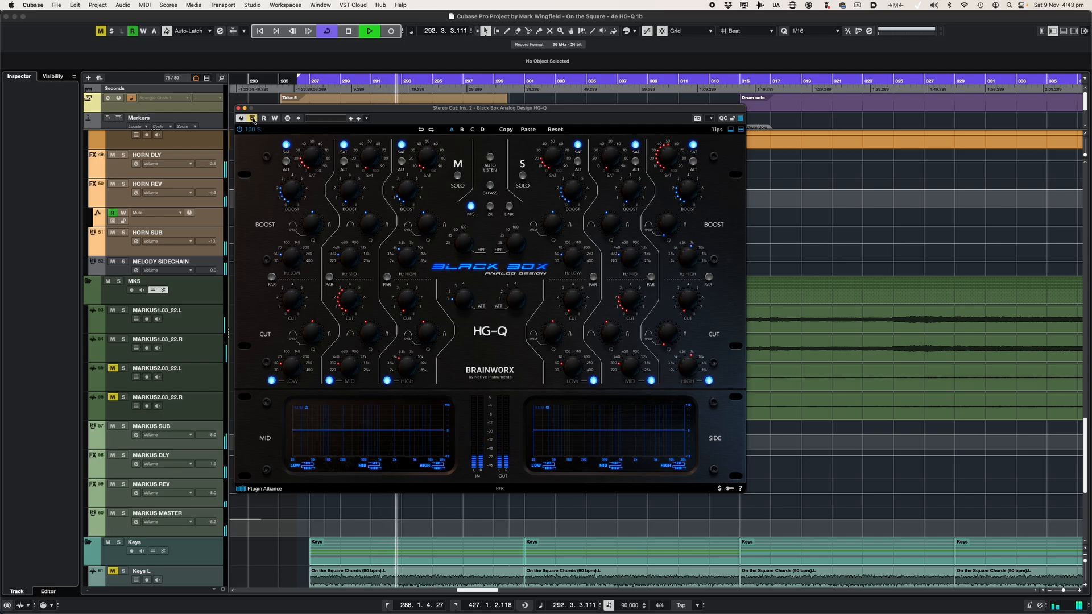
click(254, 119)
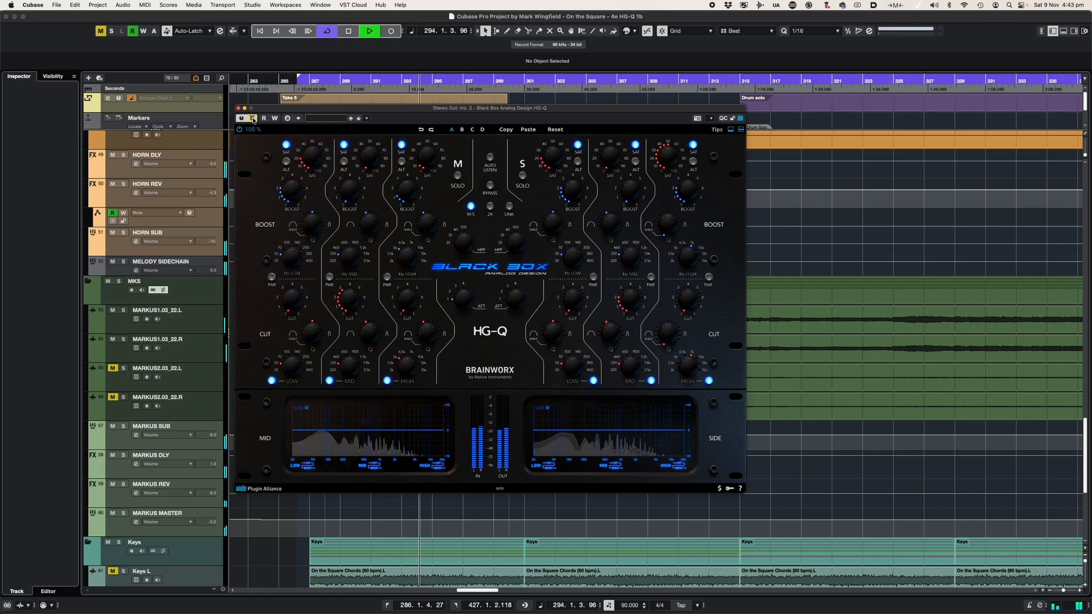
click(254, 119)
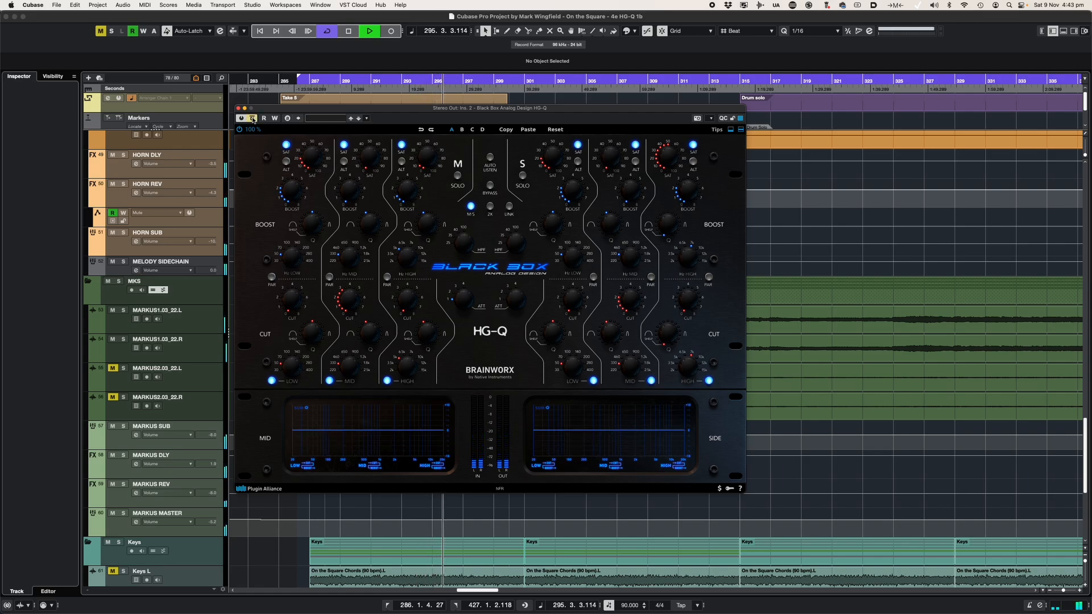
click(254, 119)
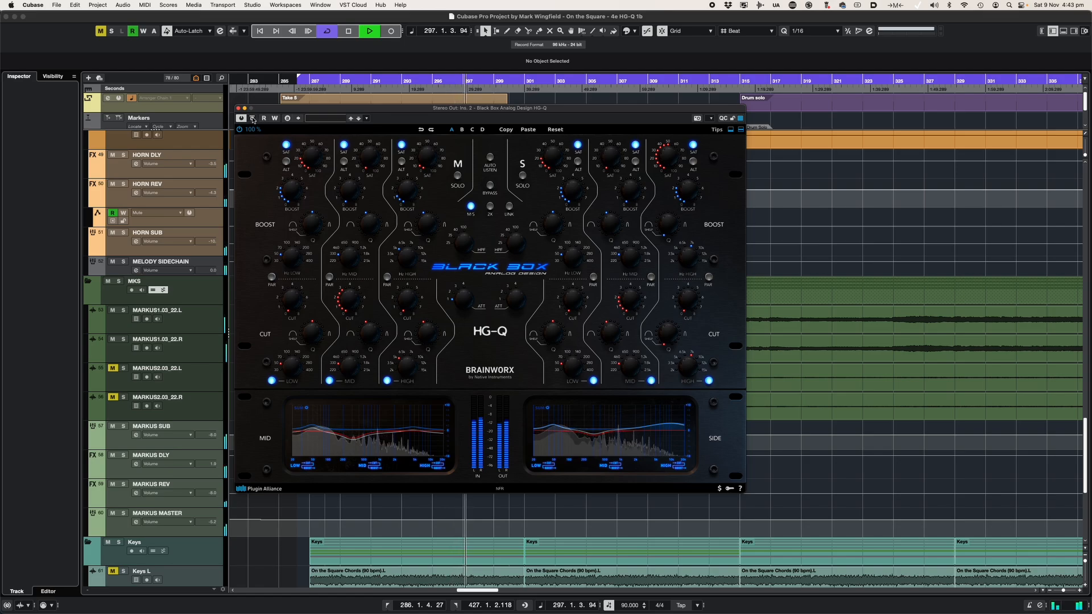
click(254, 119)
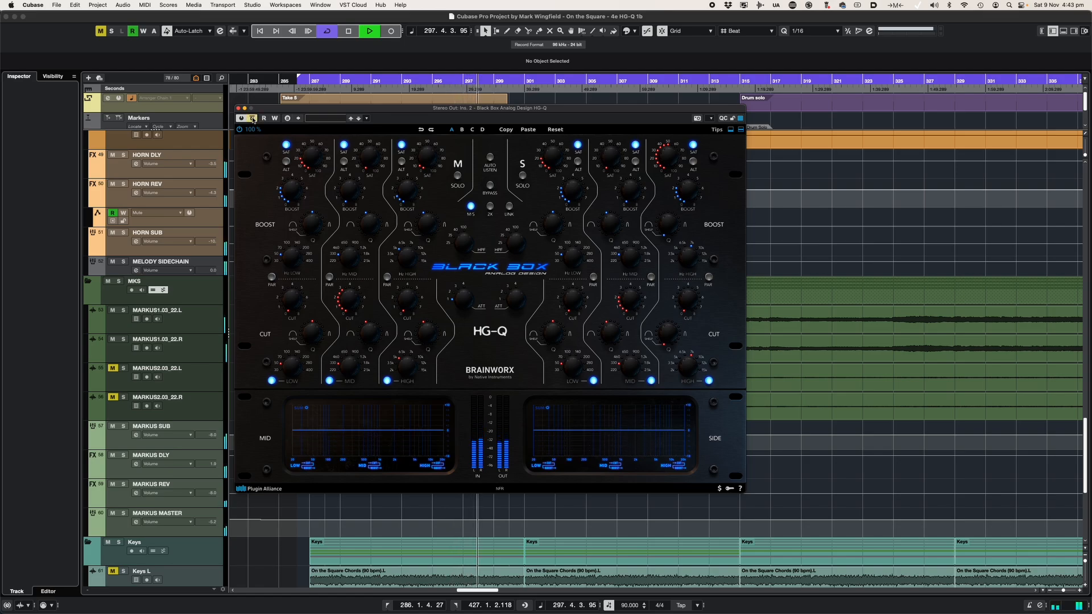
click(253, 119)
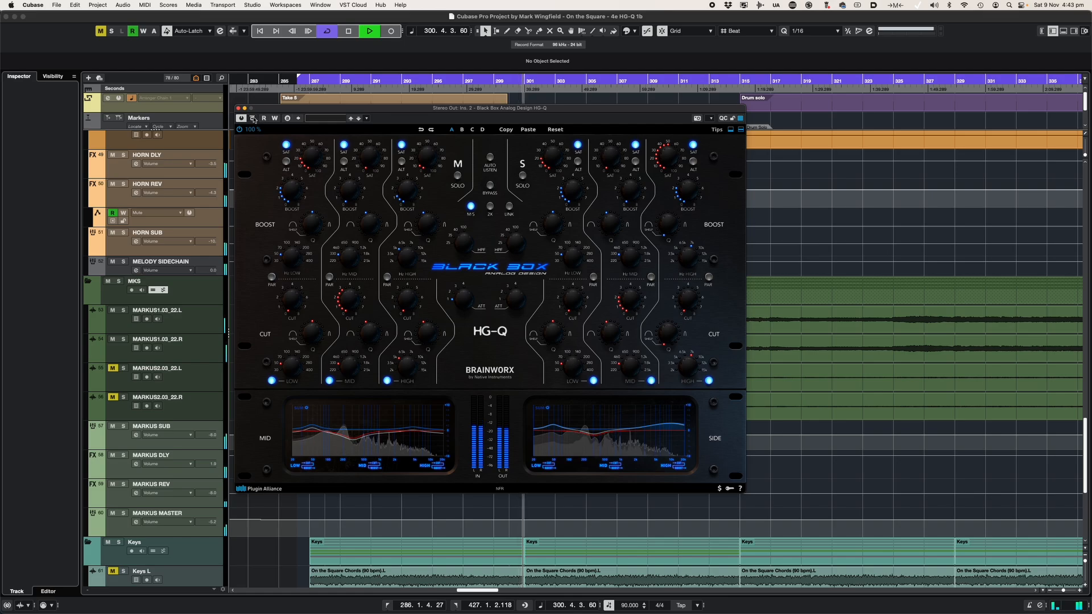
click(253, 118)
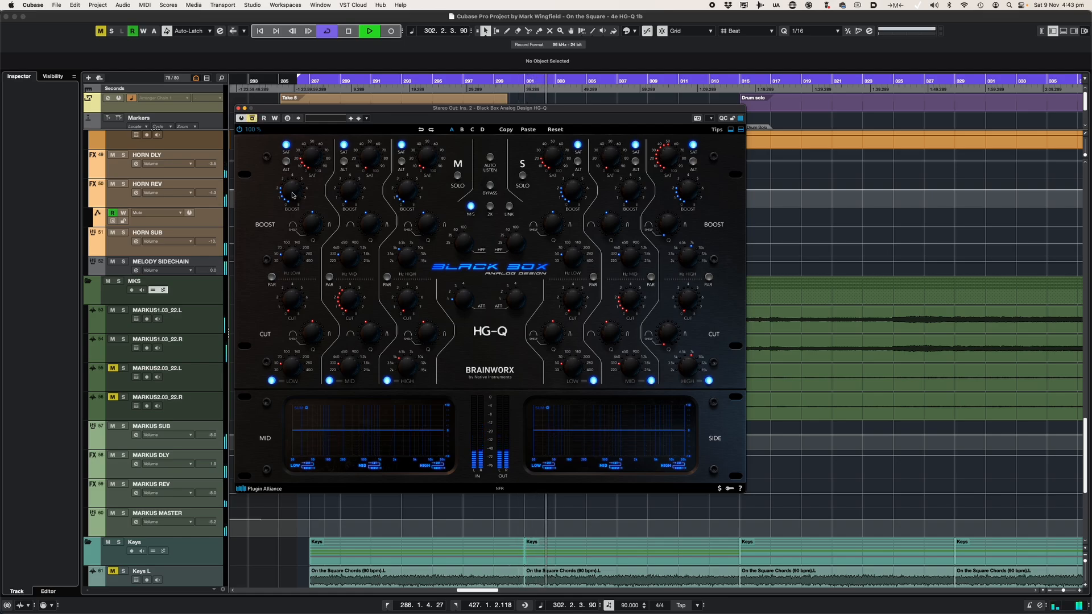
click(253, 118)
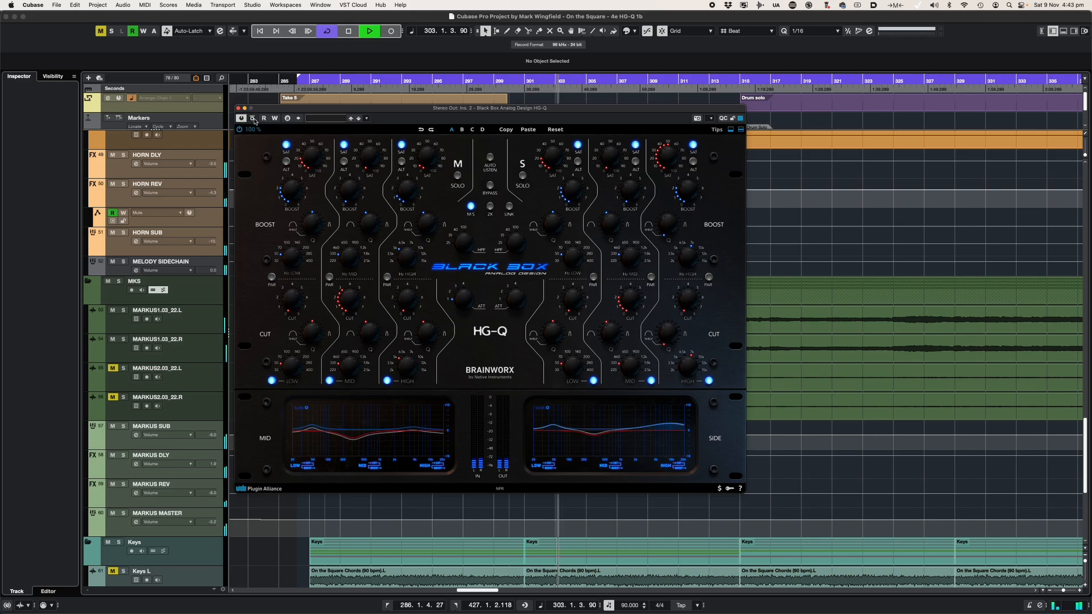
drag(292, 190, 288, 196)
click(253, 118)
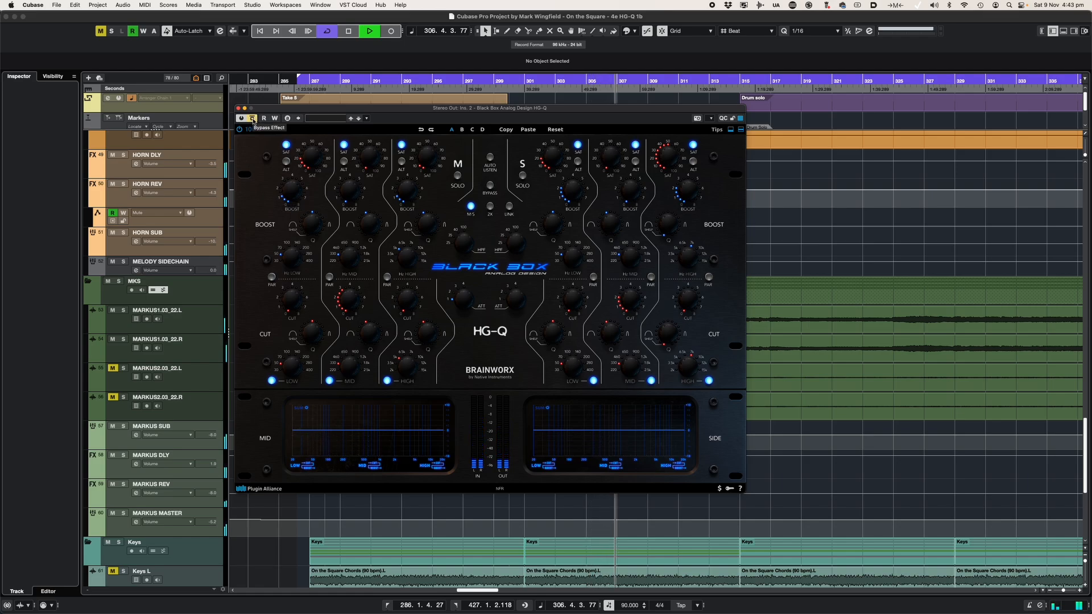
click(254, 118)
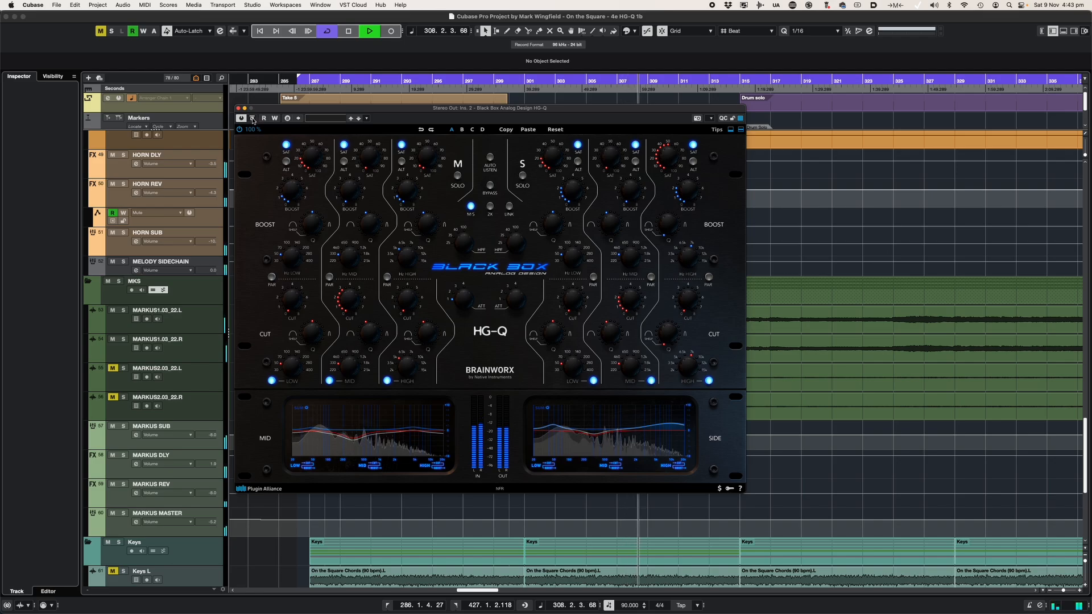
click(253, 118)
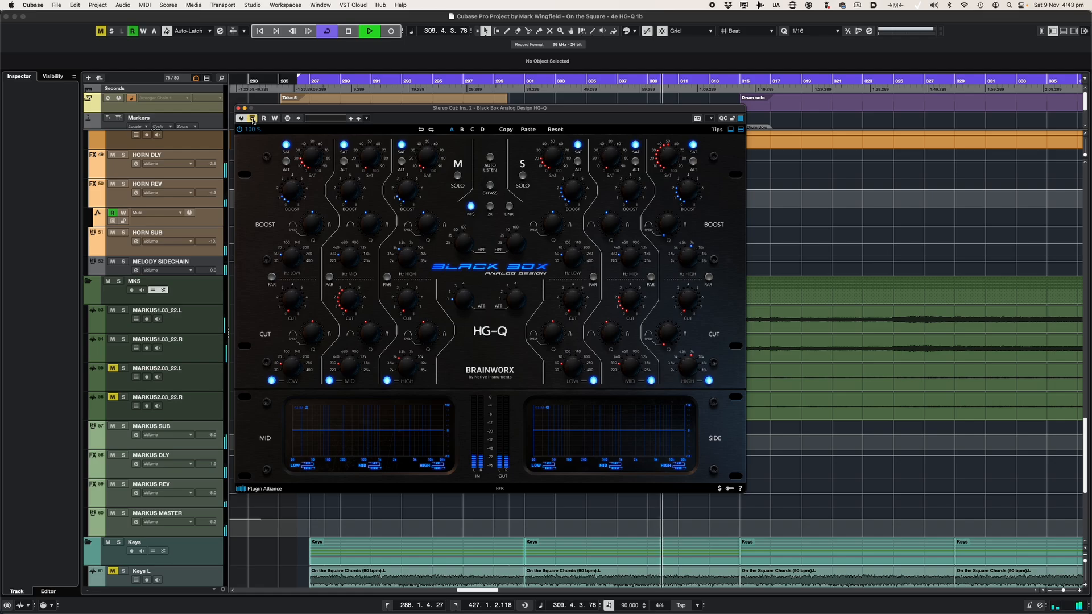
click(253, 118)
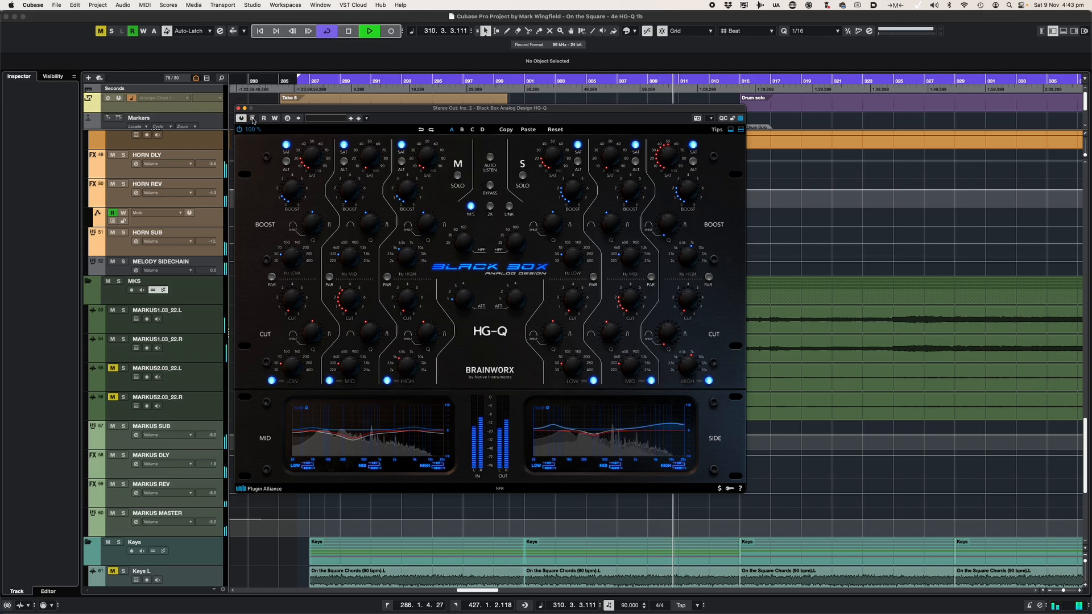
click(253, 118)
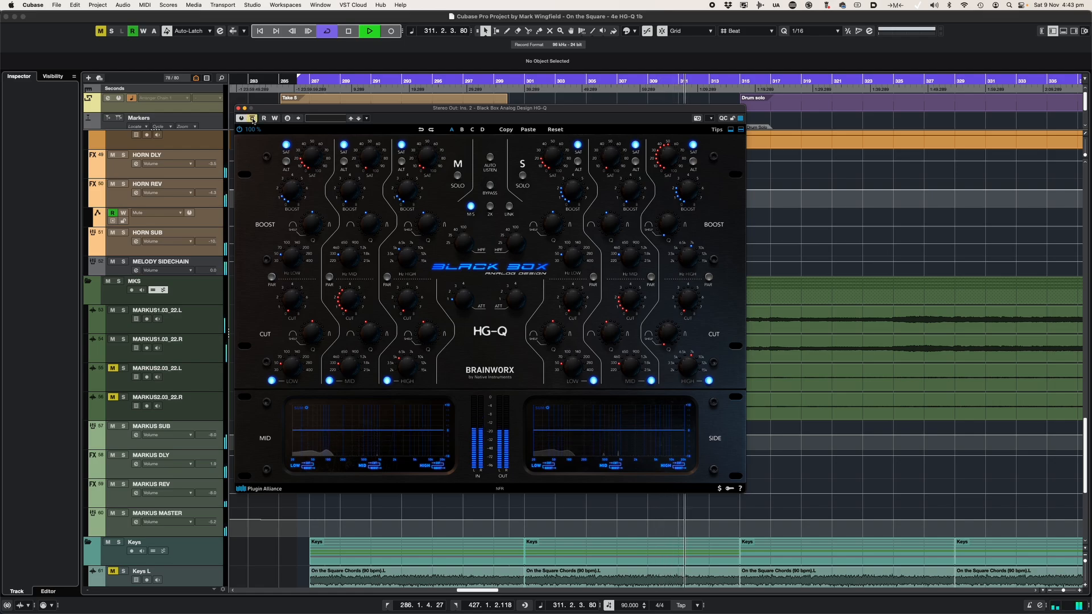
click(253, 119)
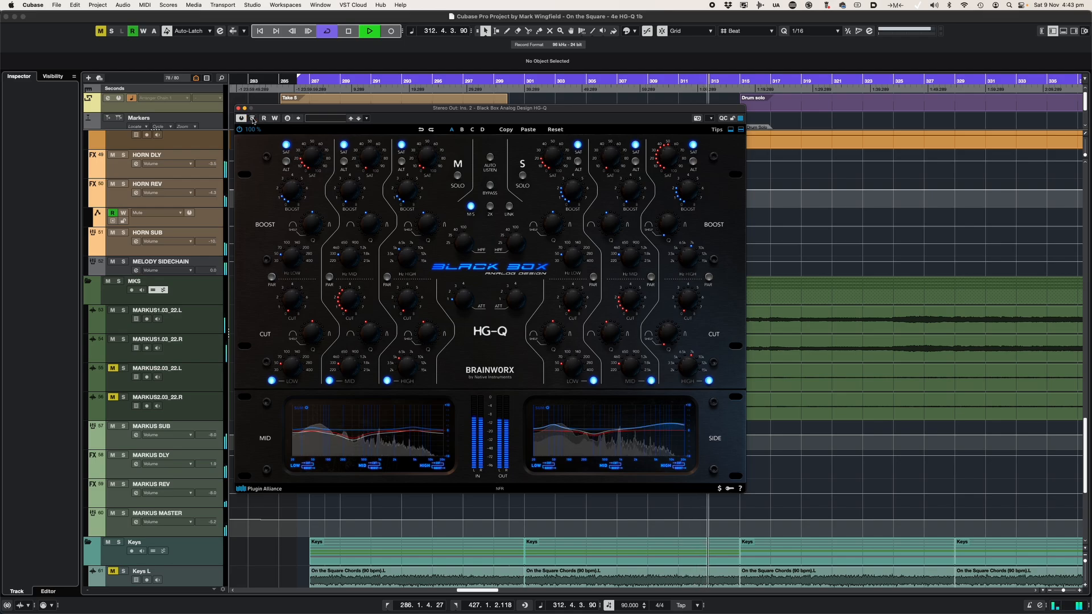
key(space)
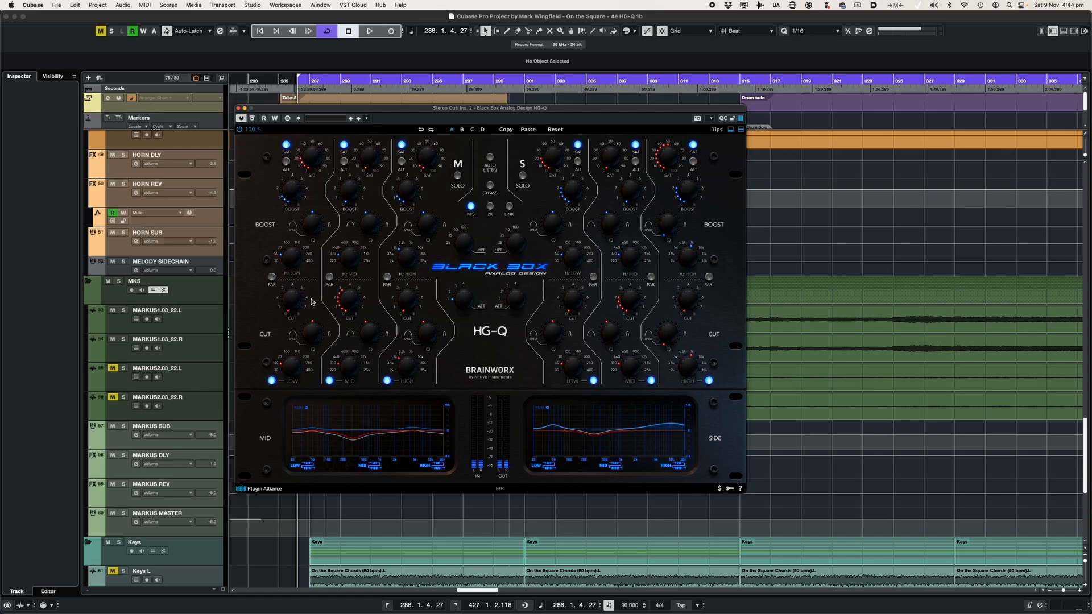
- Reposition the HG-Q window slightly and switch the plug-in to settings slot C
drag(349, 111, 351, 109)
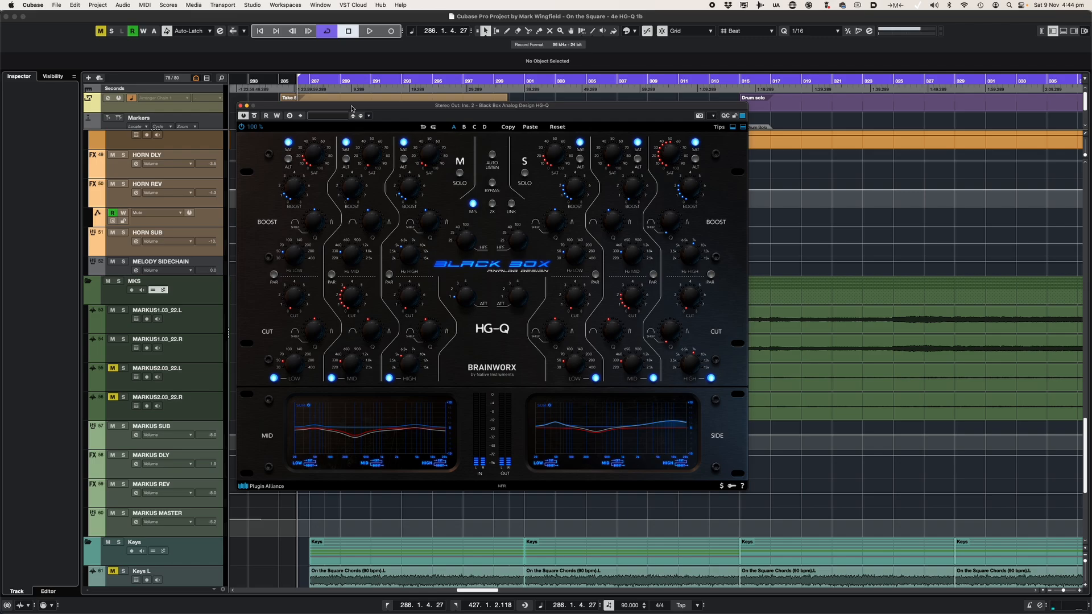
drag(416, 107, 418, 105)
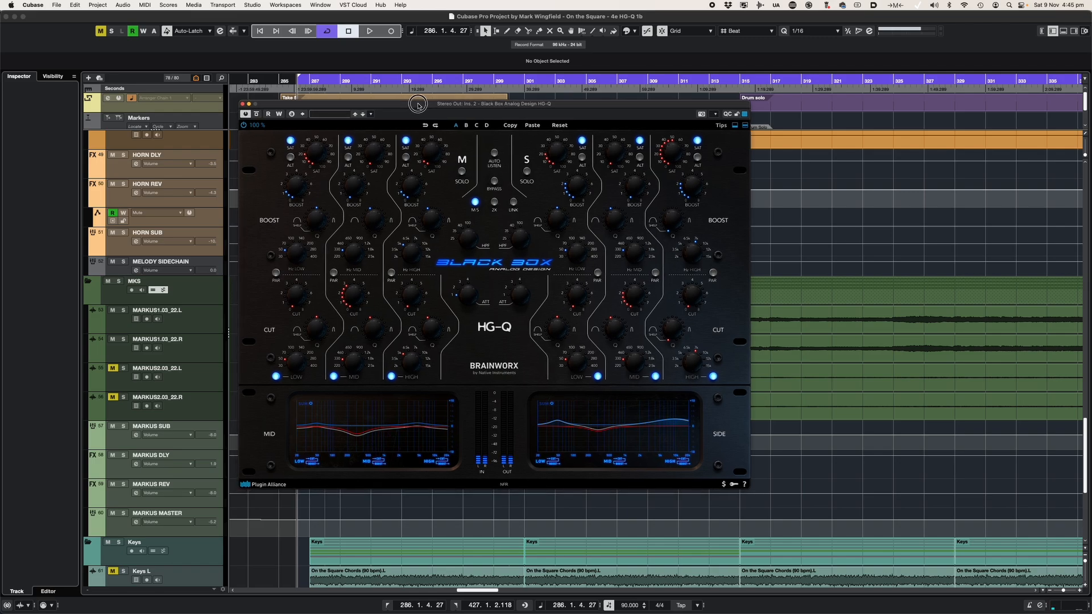
drag(308, 186, 305, 191)
click(478, 126)
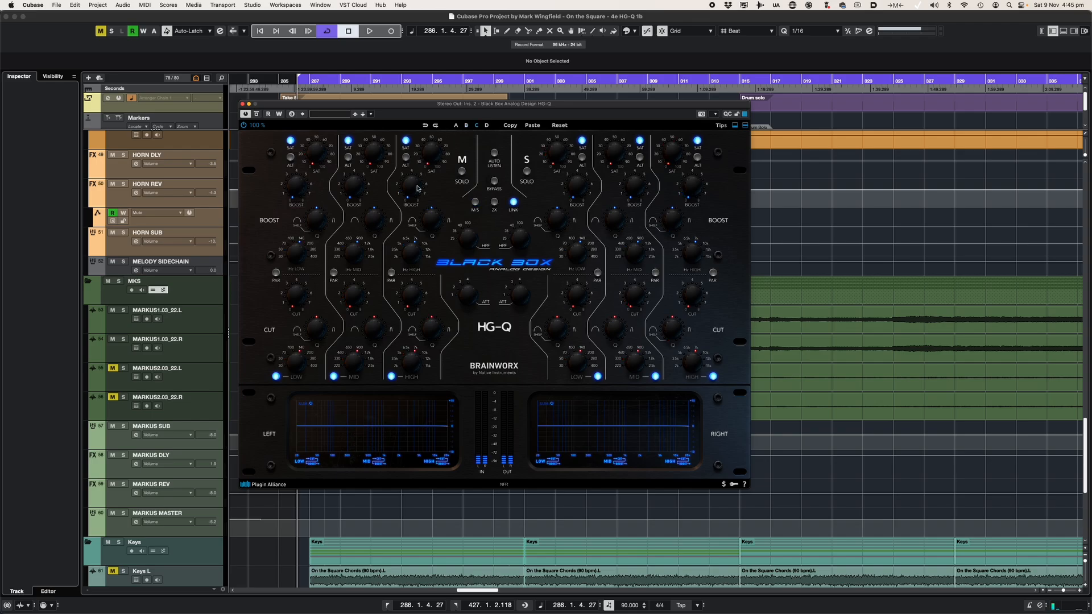
- Start playback and shape the linked low band by raising boost and saturation, lowering its frequency, and adjusting the Q
key(space)
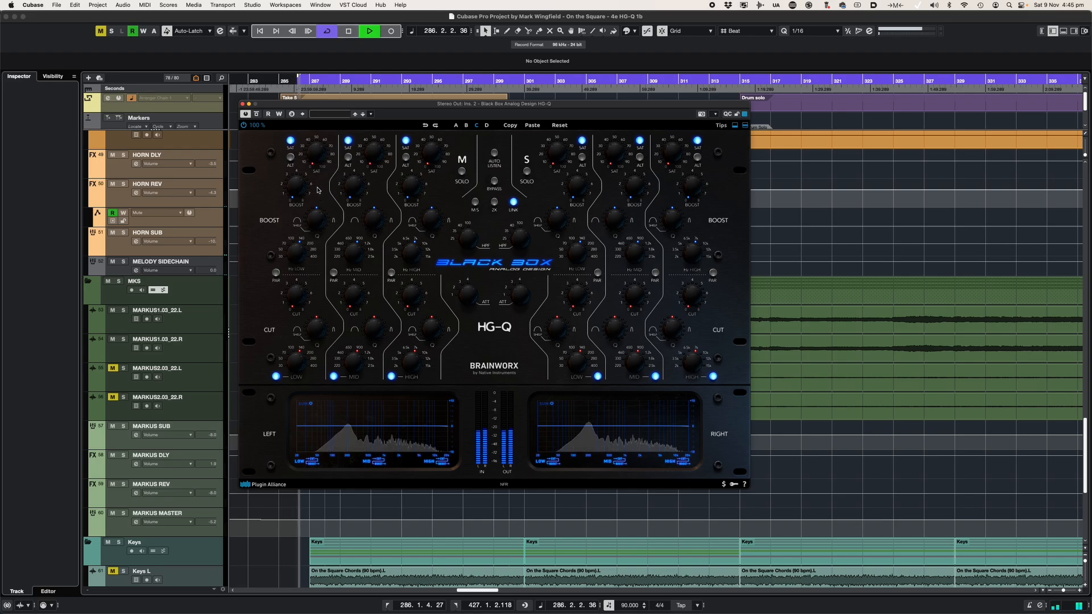
mouse_move(294, 195)
mouse_down()
mouse_move(294, 169)
mouse_move(316, 133)
mouse_move(295, 177)
mouse_up()
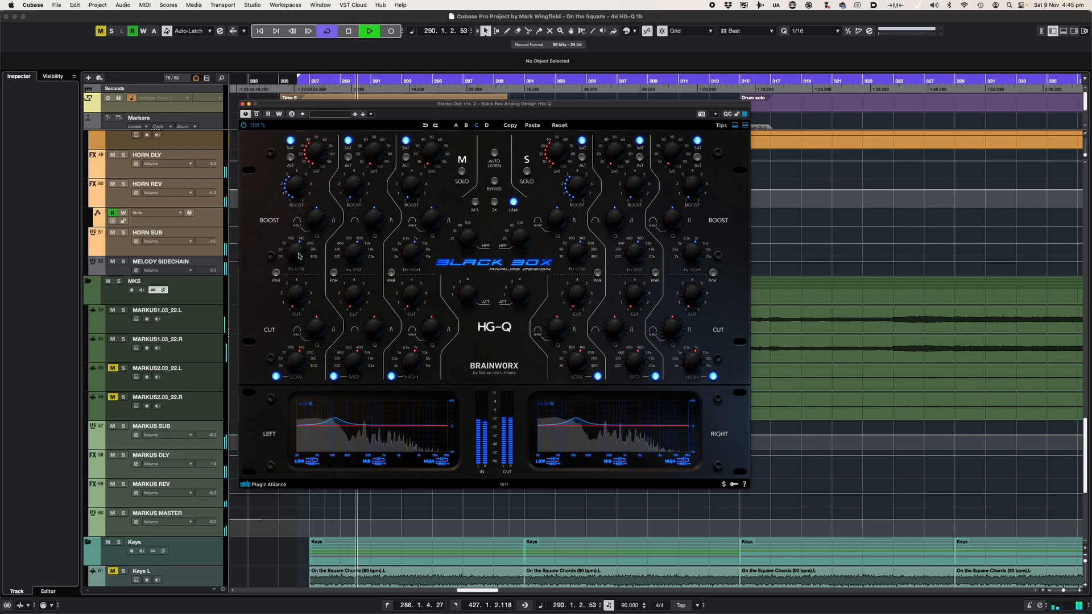
drag(296, 260, 287, 267)
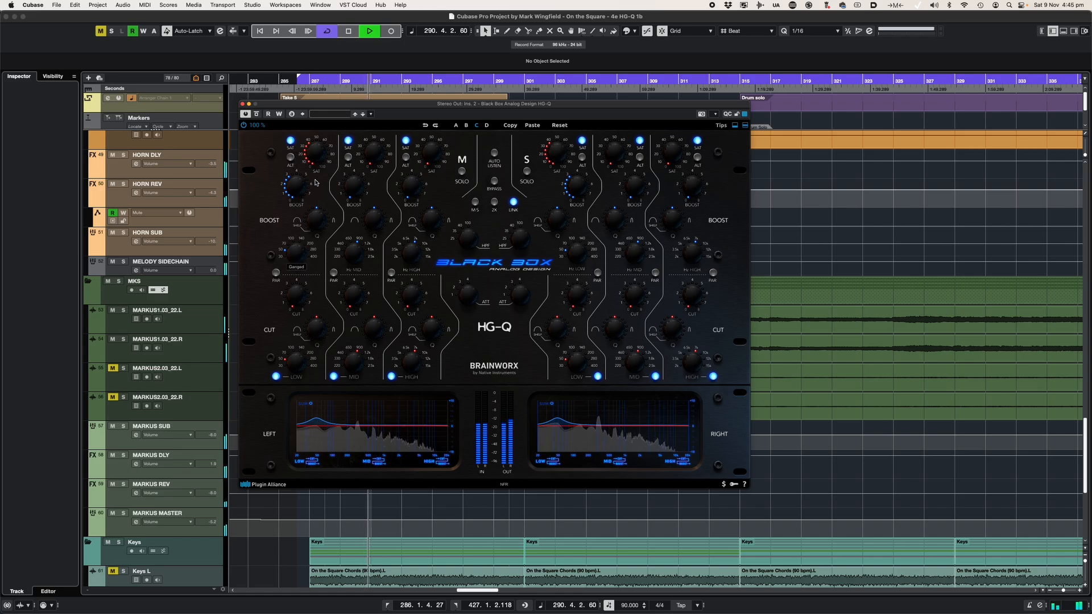
drag(298, 189, 295, 195)
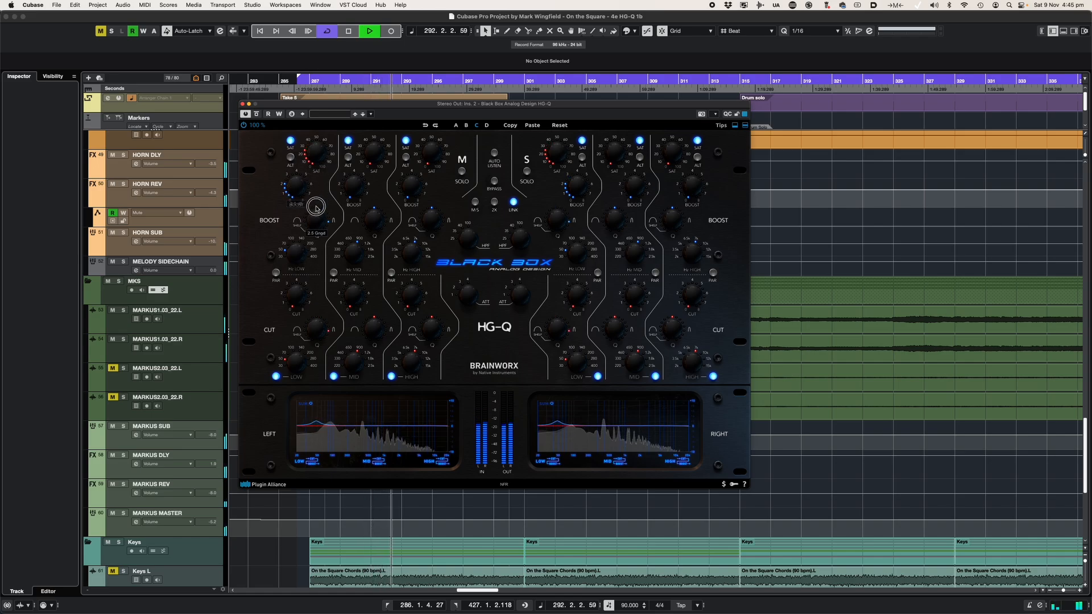
drag(316, 208, 318, 223)
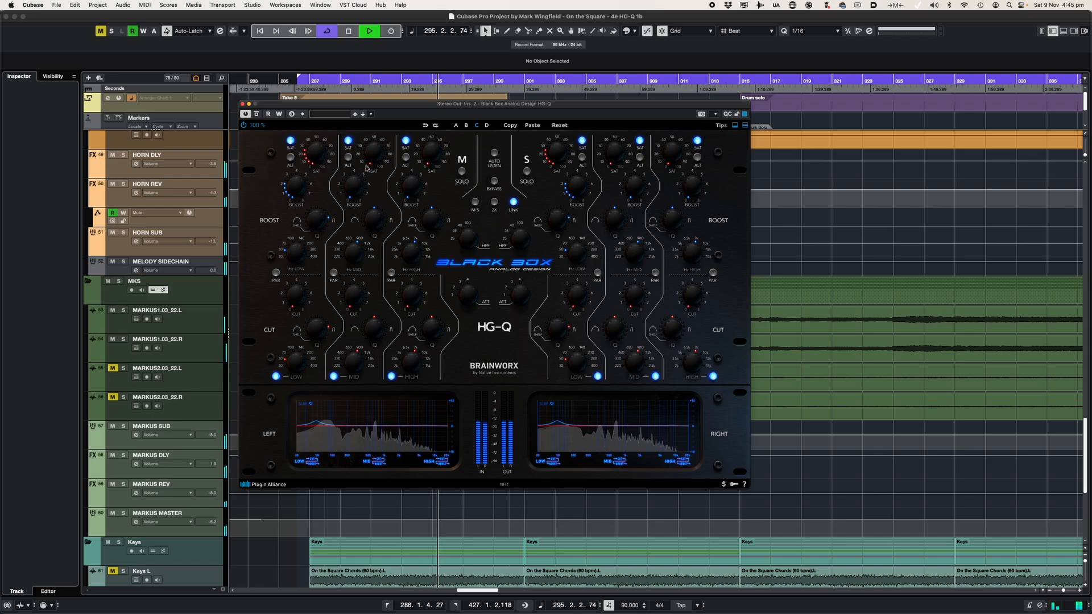
- Raise the linked mid band's boost and saturation, and adjust the linked attenuator
drag(352, 179, 380, 137)
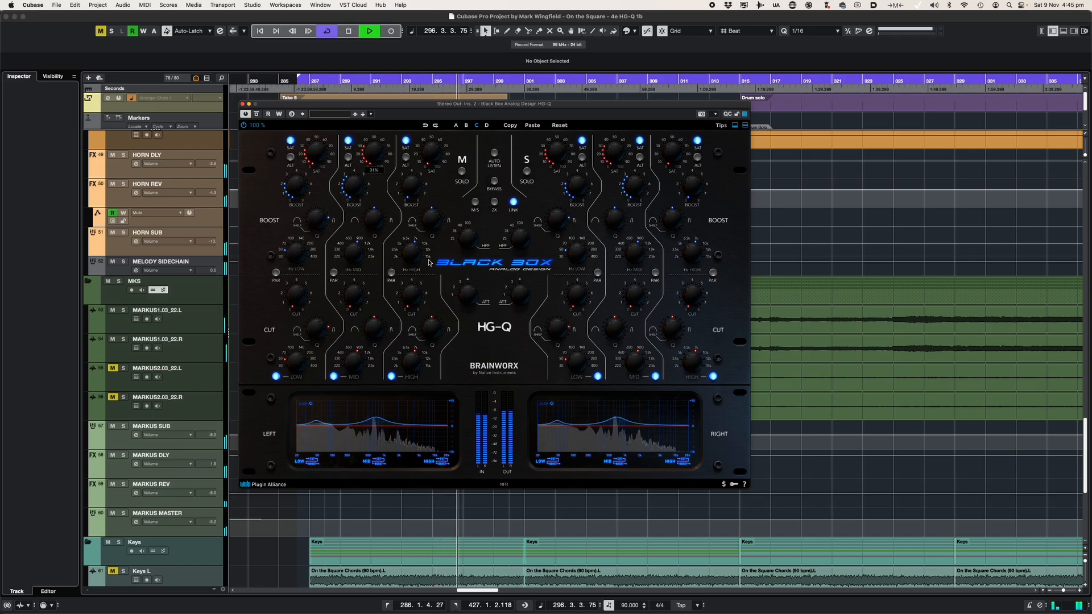
click(466, 293)
drag(466, 293, 470, 276)
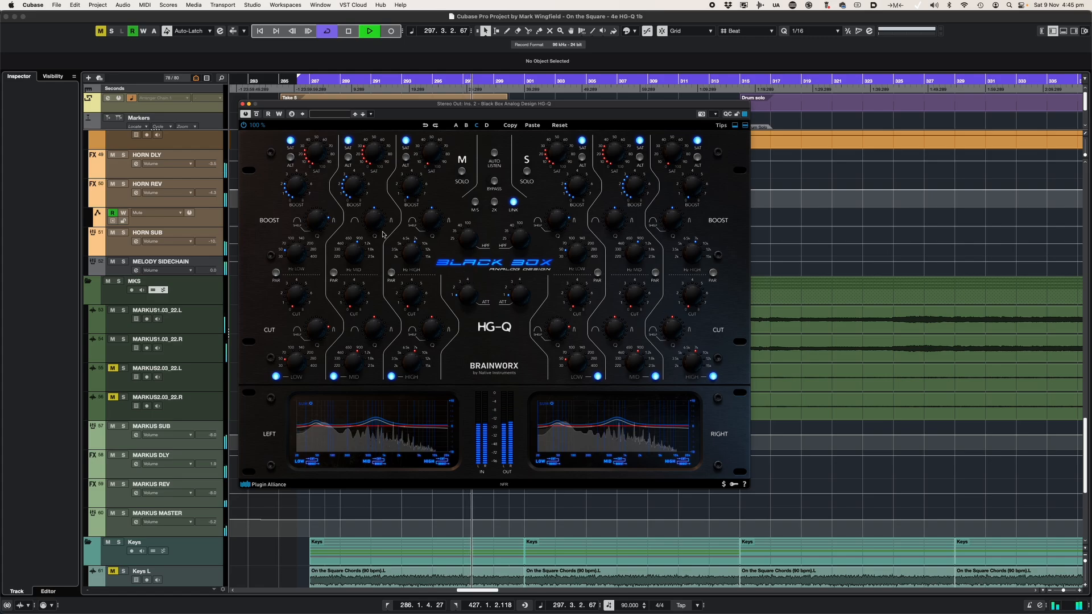
- Set the mid boost Q to about 2.1, refine the mid frequency, saturation and boost, and enable ALT saturation on the low band
drag(375, 221, 378, 215)
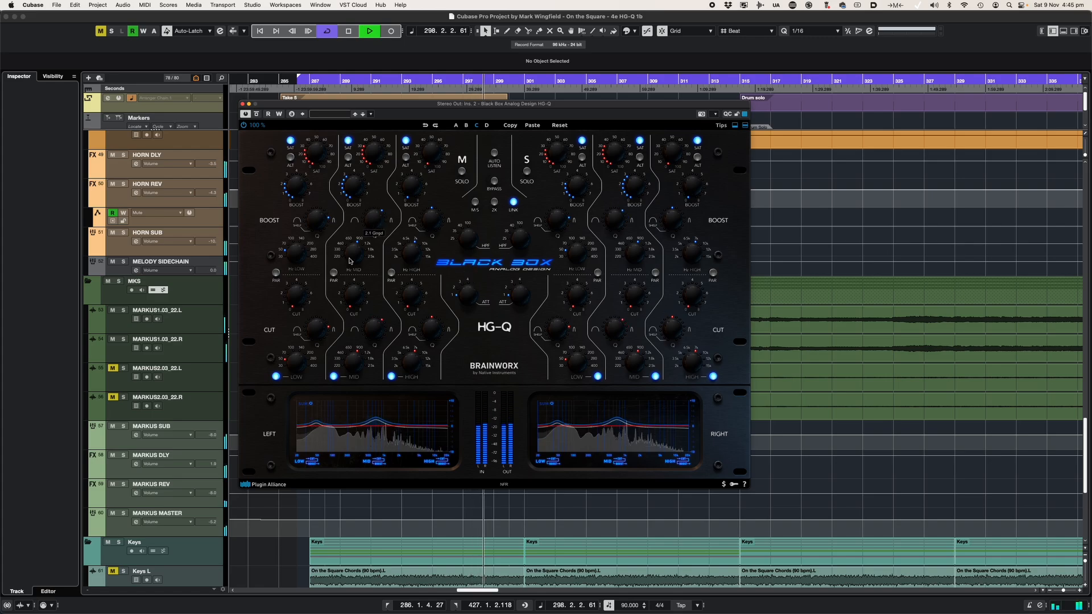
drag(355, 253, 389, 218)
drag(376, 154, 379, 150)
drag(359, 186, 359, 182)
click(291, 158)
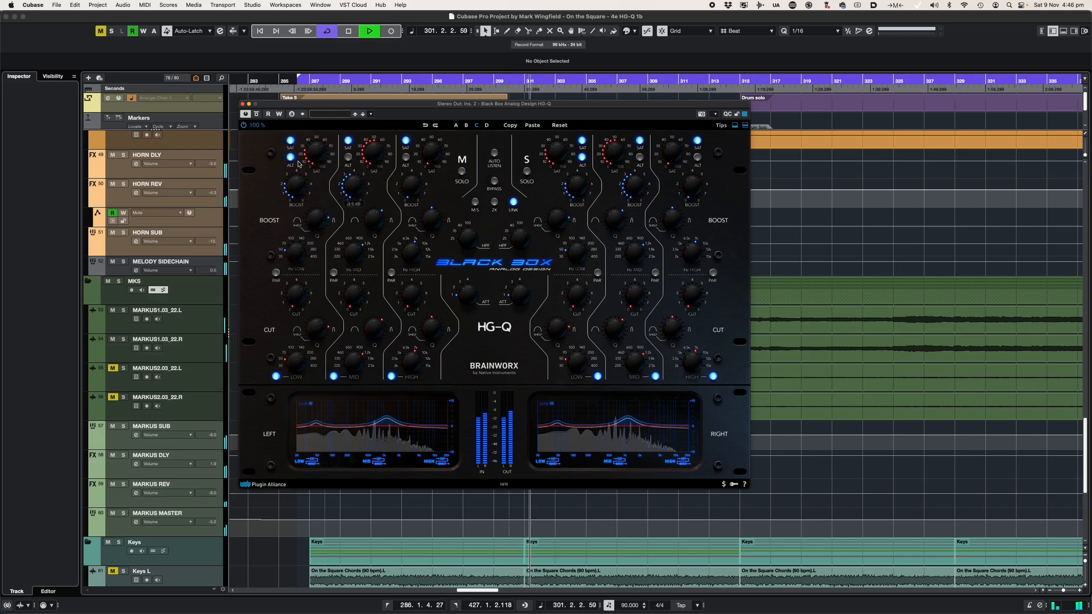
drag(354, 185, 355, 191)
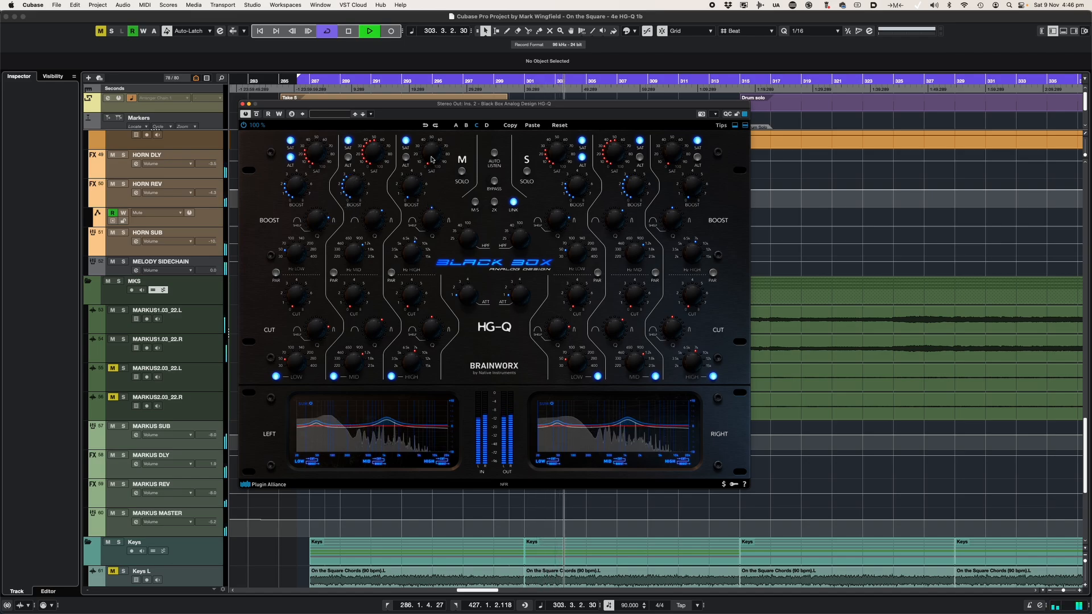
- Raise the boost and saturation of the linked high band
drag(408, 186, 409, 170)
drag(428, 154, 446, 108)
drag(431, 152, 410, 190)
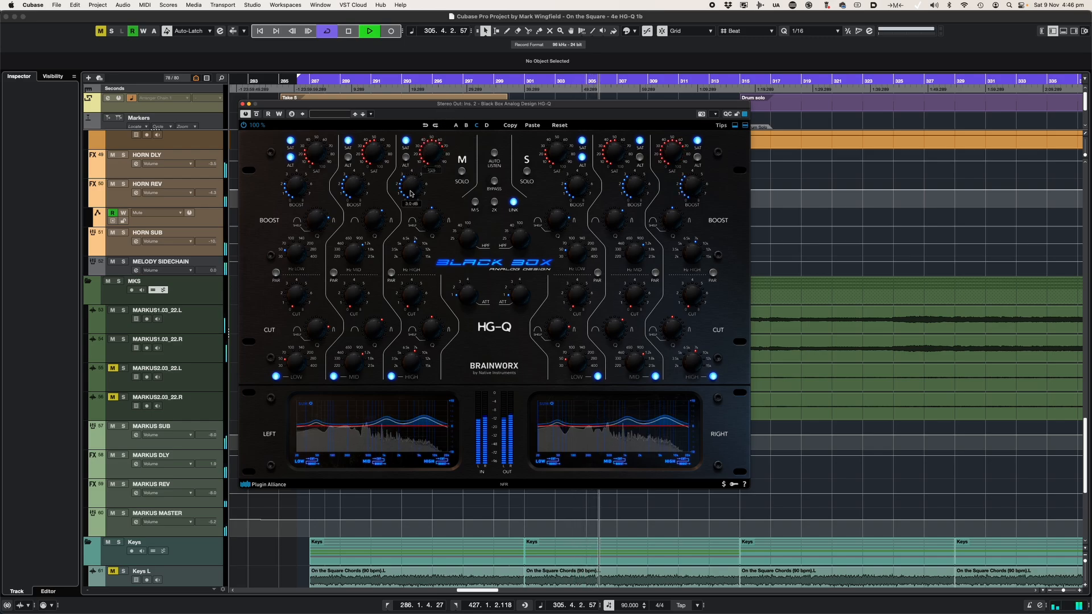
- Compare the playing mix with the slot C settings bypassed and active, leaving the HG-Q active
click(257, 114)
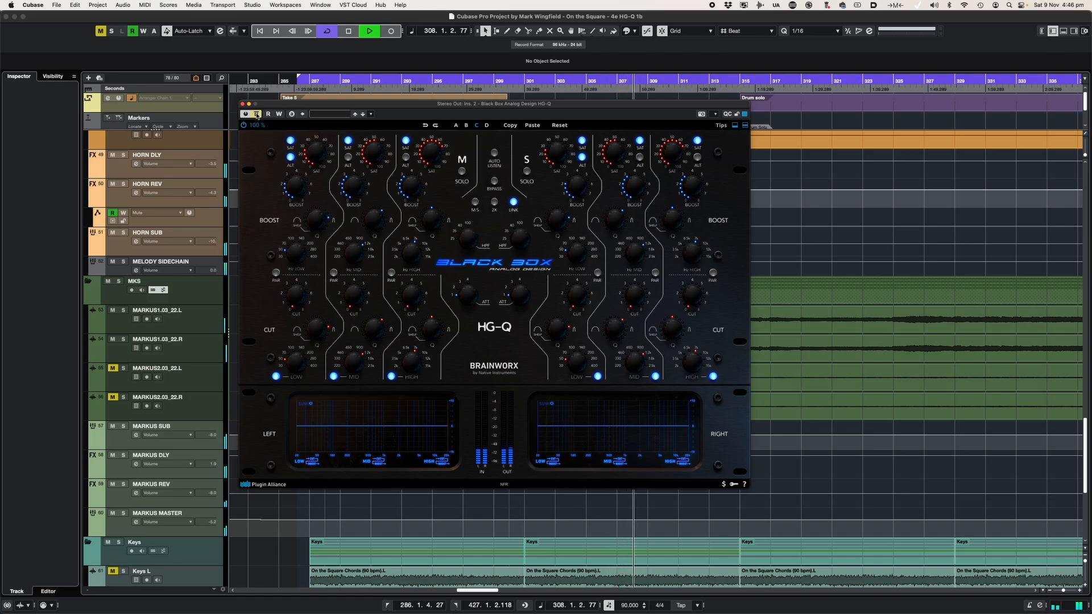
click(256, 114)
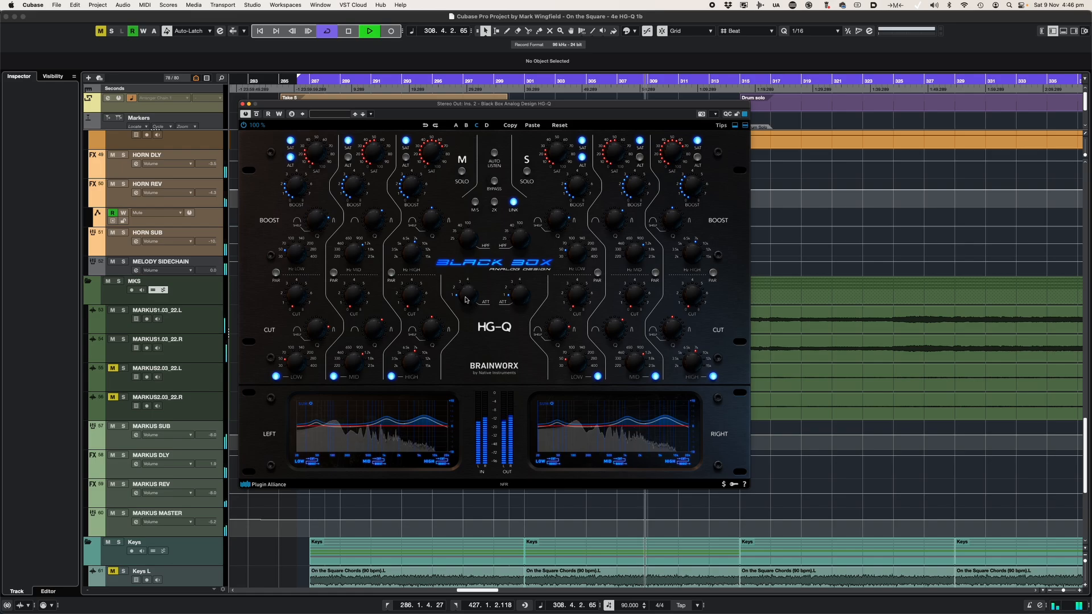
click(256, 115)
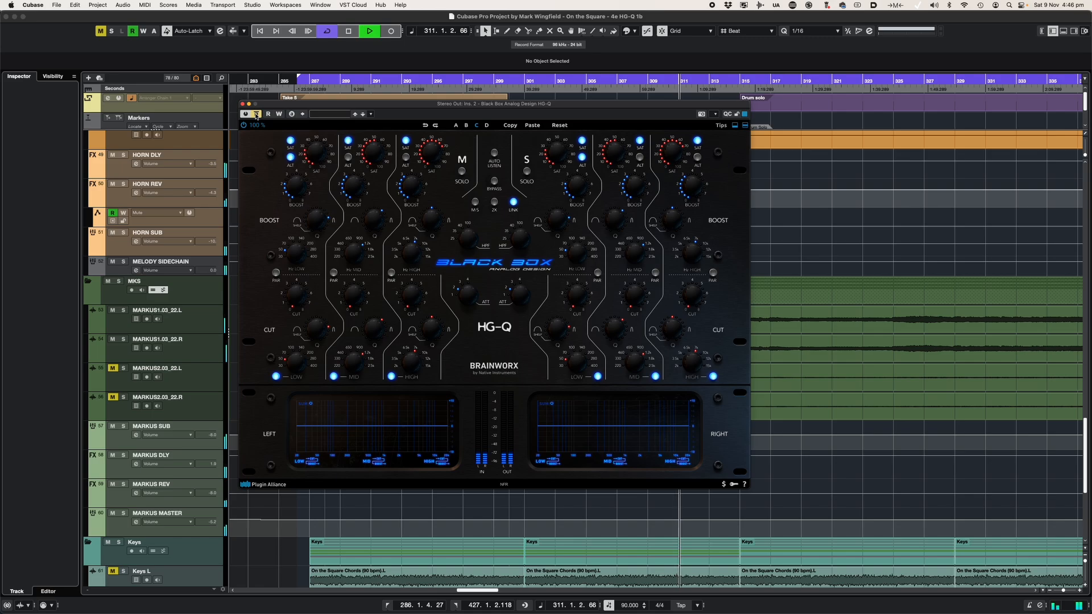
click(257, 115)
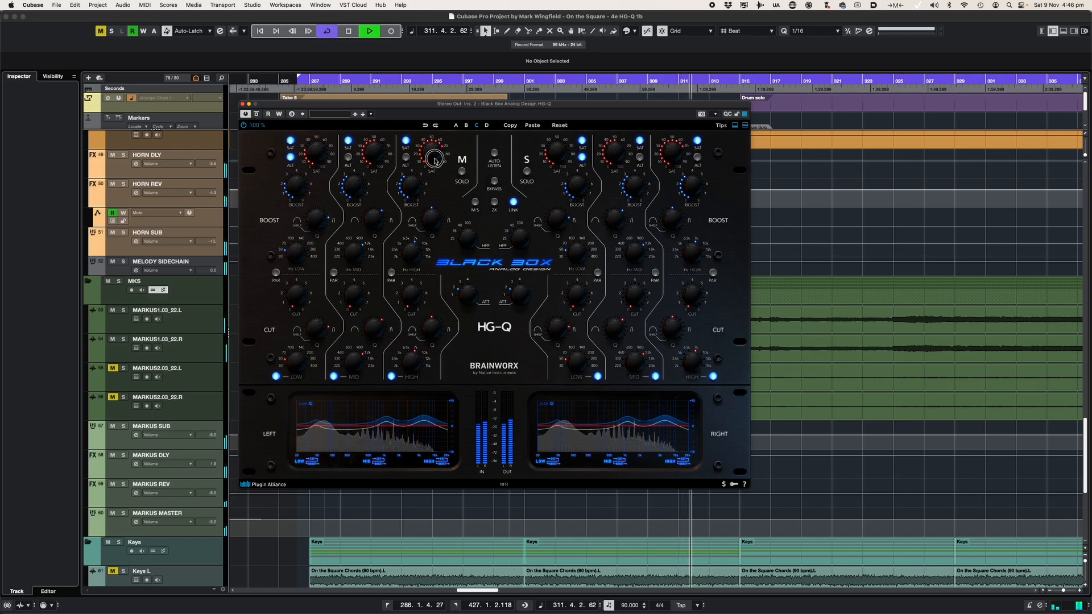
- Fine-tune the linked high band's saturation and audition its ALT saturation during playback, leaving ALT off and playback stopped
drag(434, 159, 436, 154)
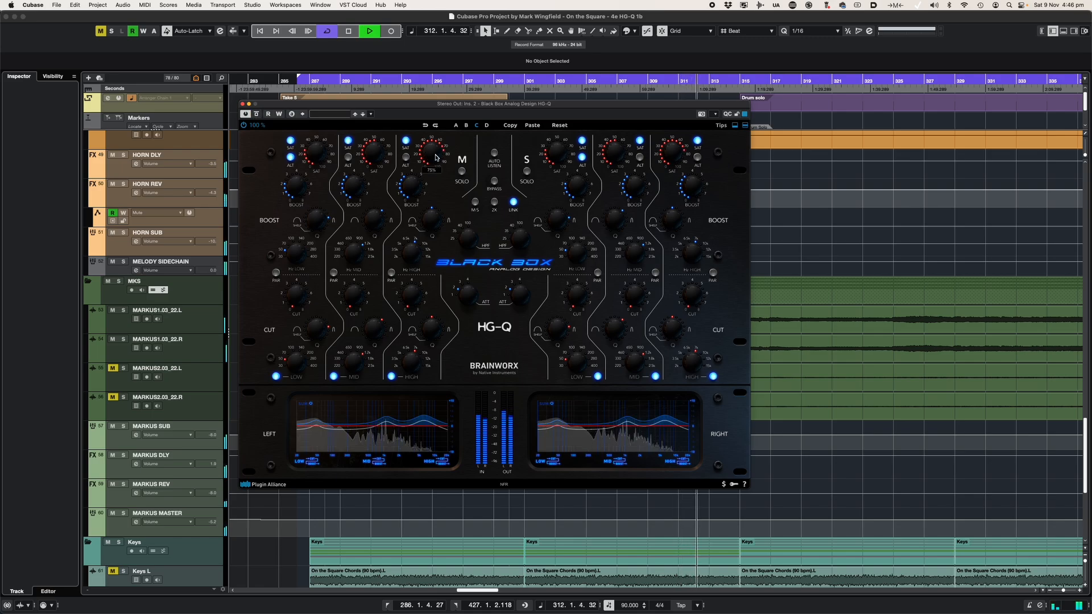
click(406, 158)
click(407, 159)
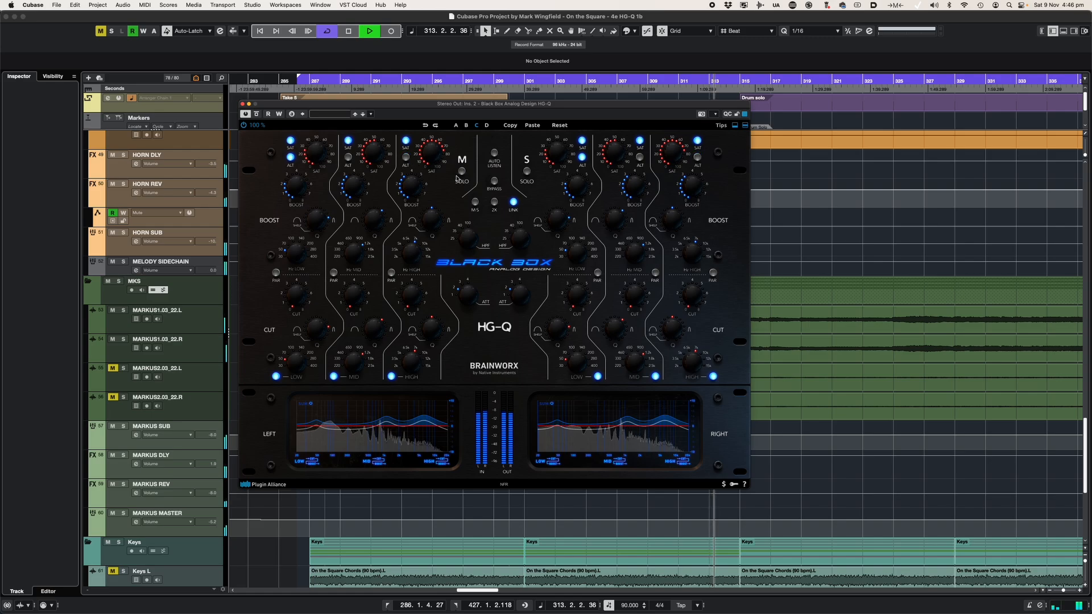
key(space)
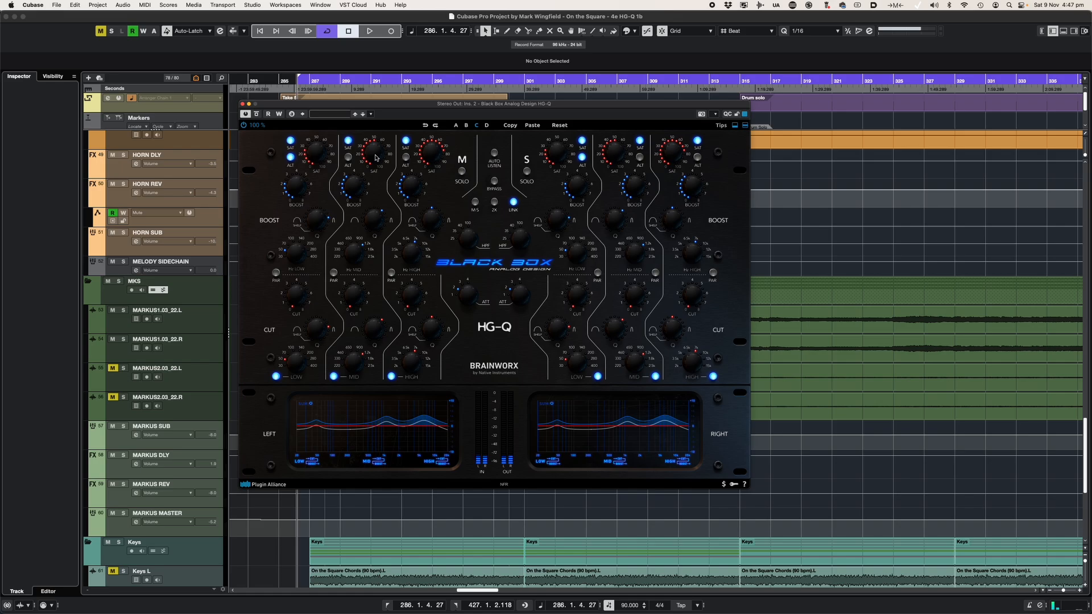
- Toggle ALT saturation on and off on the linked high band, leaving it disabled
click(405, 158)
click(405, 158)
click(405, 157)
click(405, 158)
click(406, 158)
click(406, 158)
drag(382, 104, 380, 103)
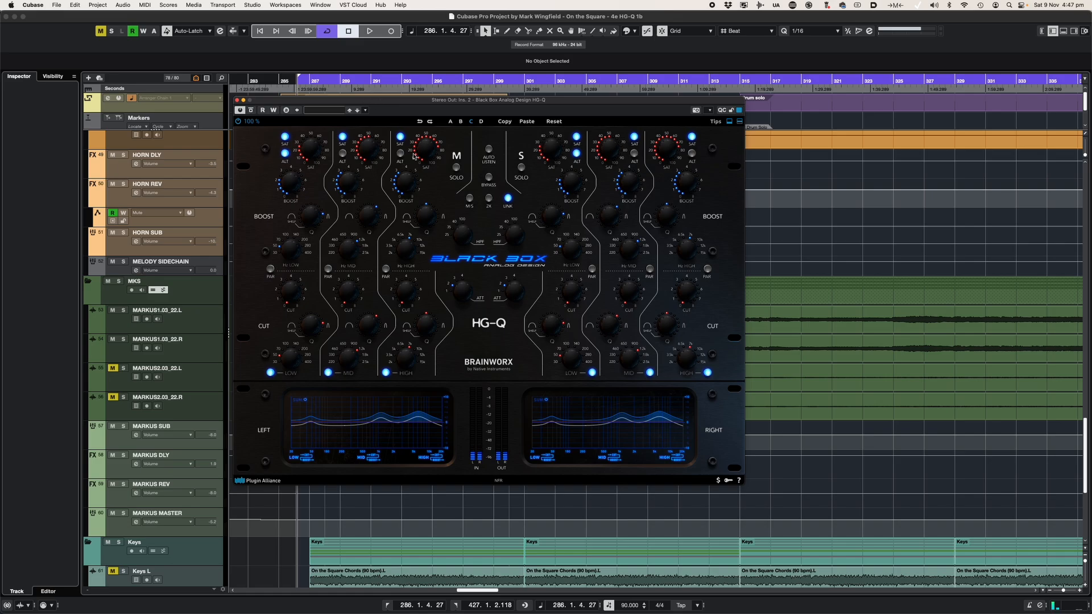
mouse_move(414, 100)
mouse_down()
mouse_move(400, 107)
mouse_move(417, 89)
mouse_up()
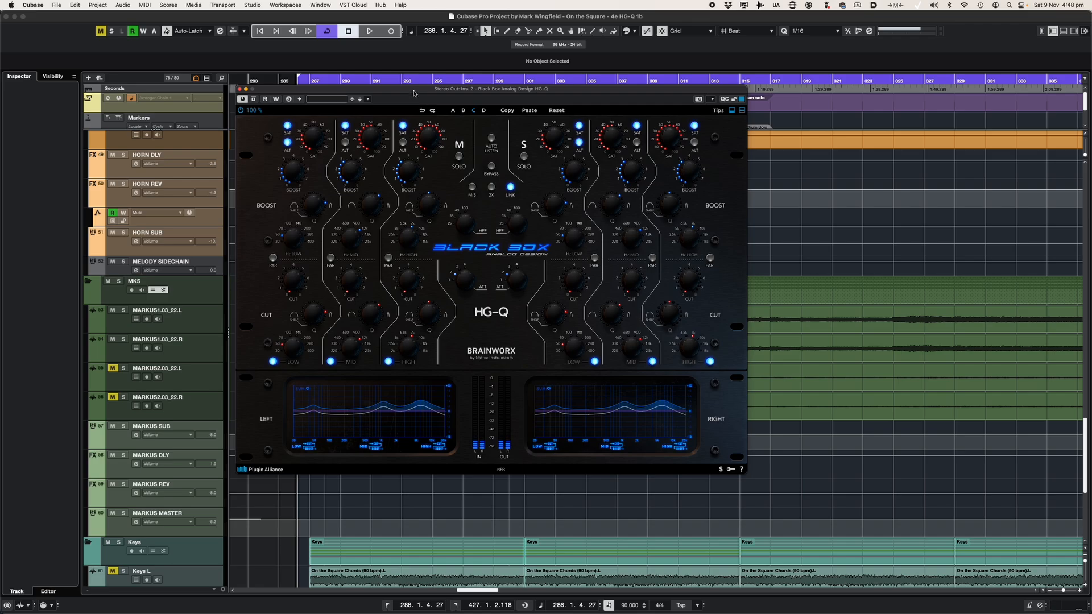
mouse_move(414, 93)
mouse_down()
mouse_move(398, 103)
mouse_move(424, 88)
mouse_up()
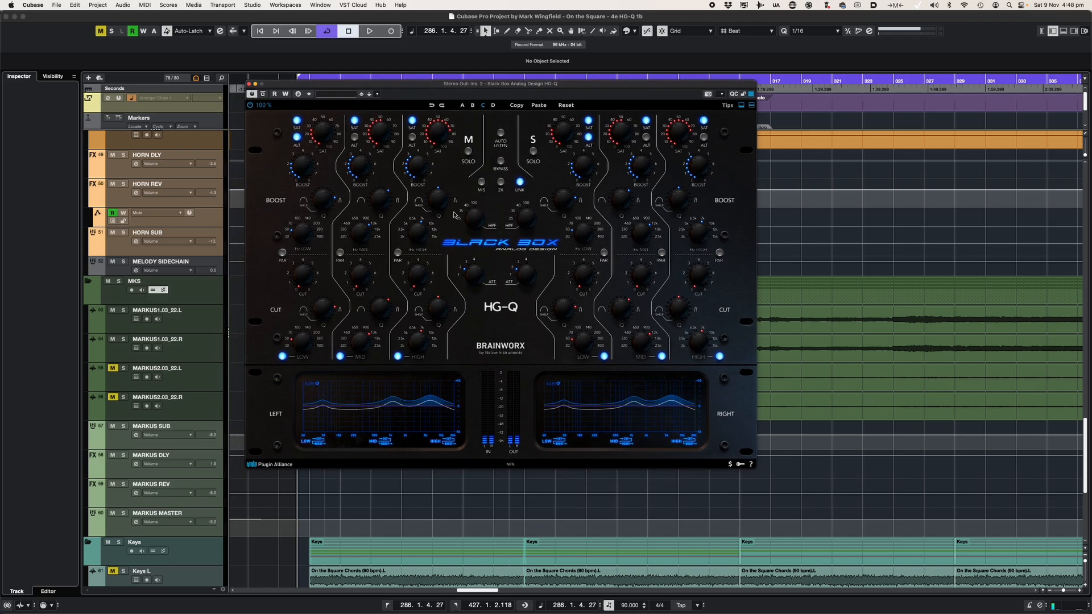
drag(424, 86, 422, 89)
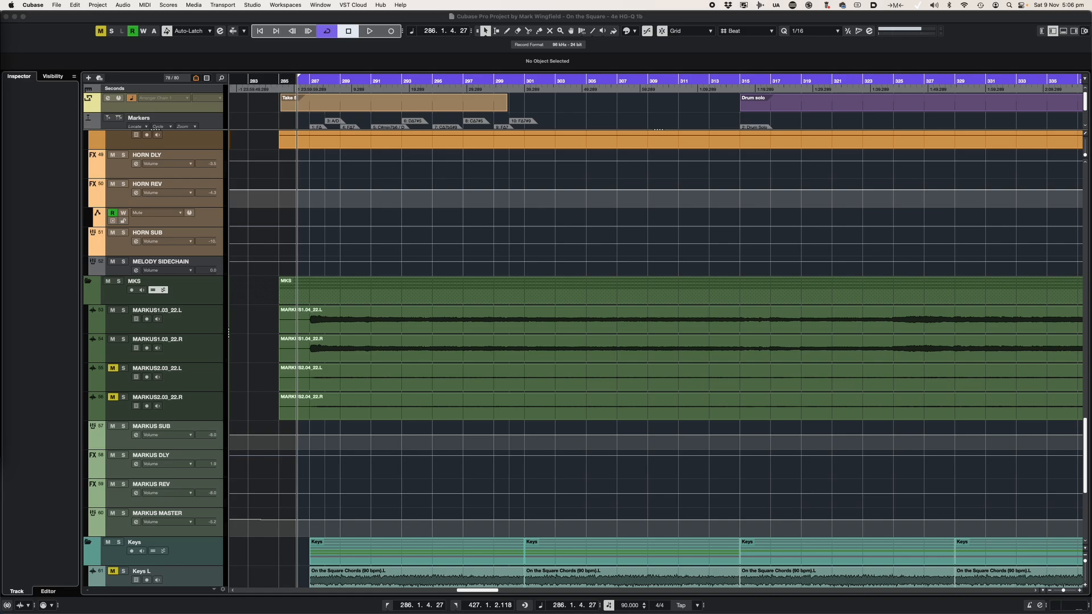
- Place the playback position at the start of the MW Solo section and bring up the HG-Q on the GUITAR SUB channel
scroll(638, 134, right, 10)
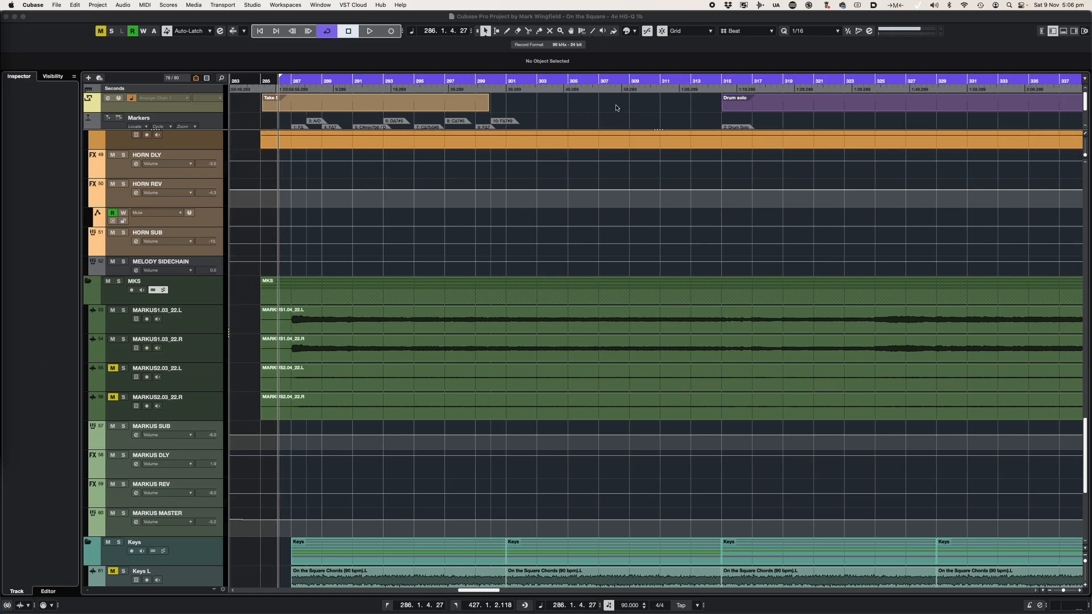
scroll(598, 119, right, 15)
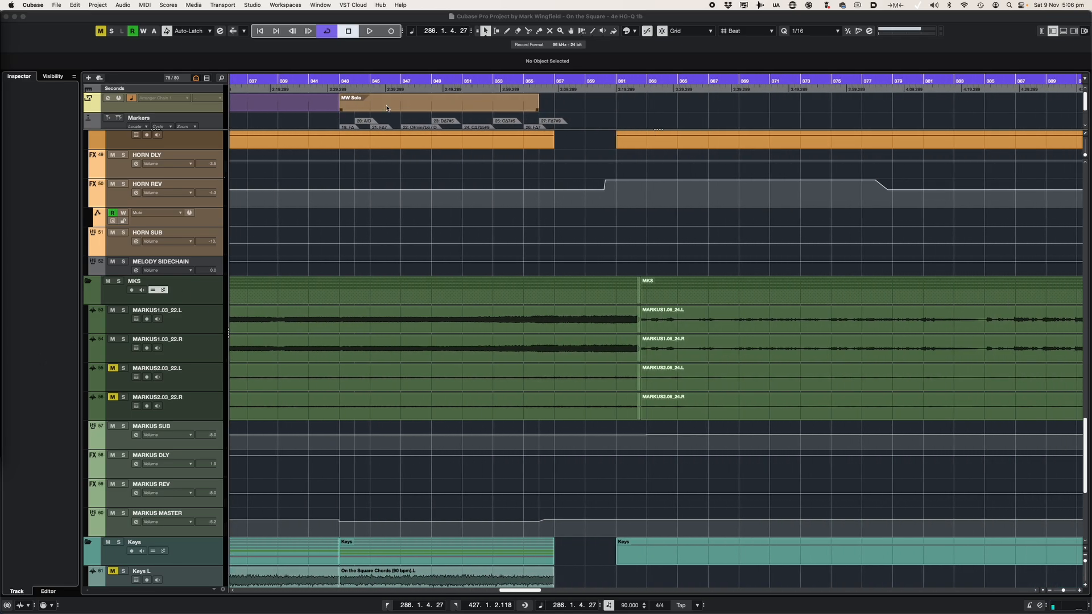
click(337, 90)
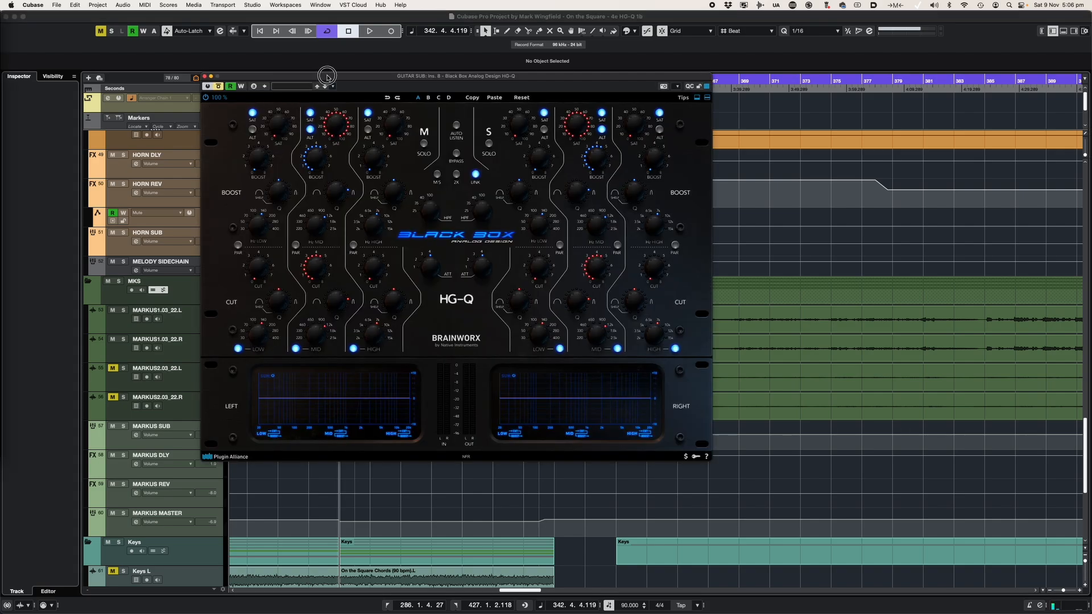
drag(323, 79, 503, 83)
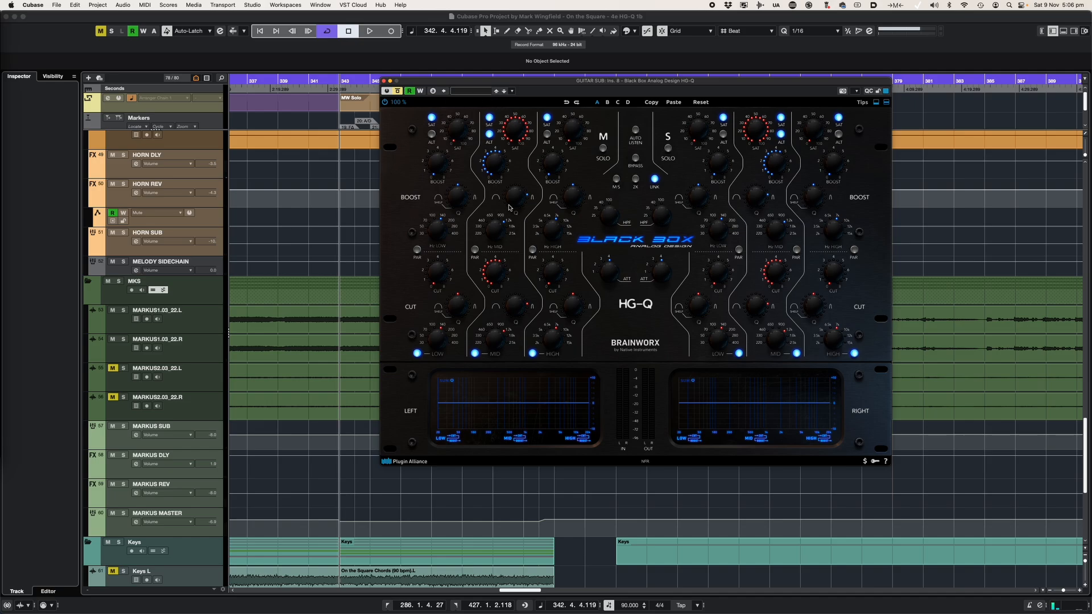
- Take the GUITAR SUB's HG-Q out of bypass to view its curves, and bypass it again
click(399, 92)
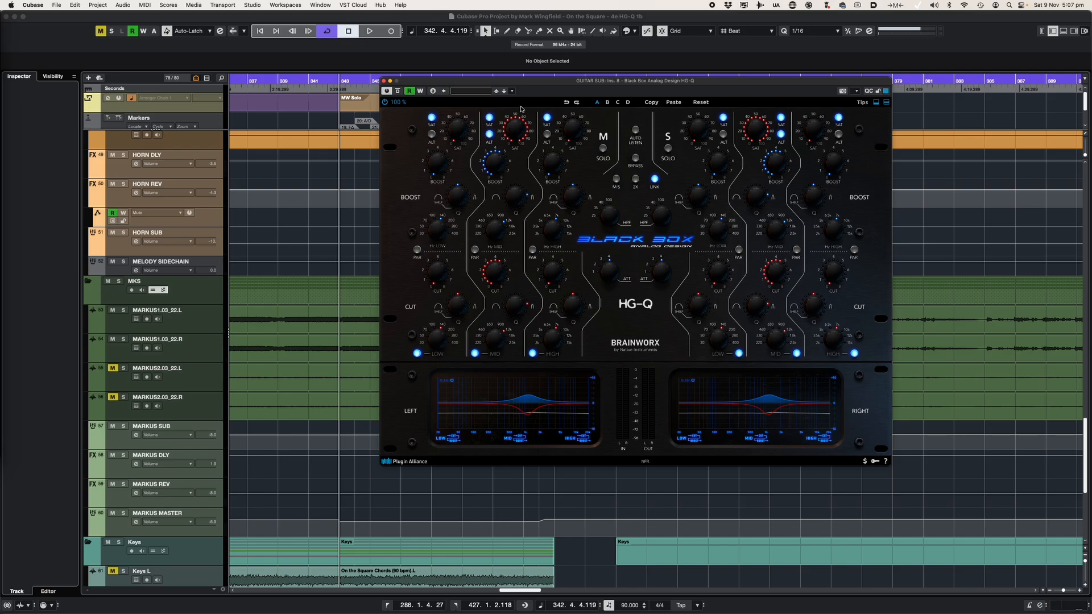
drag(528, 86, 586, 70)
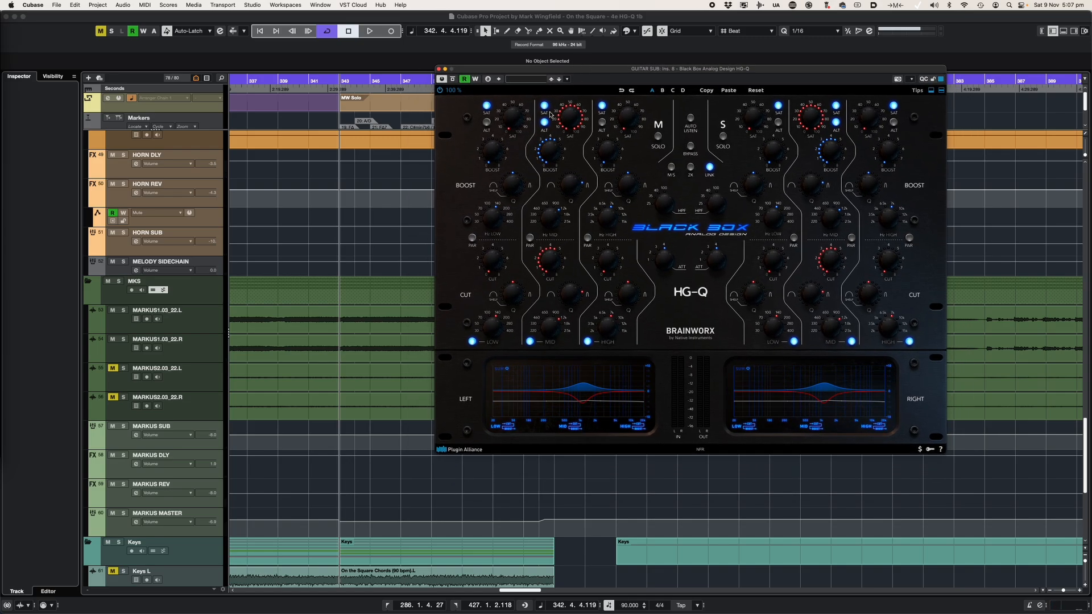
click(453, 79)
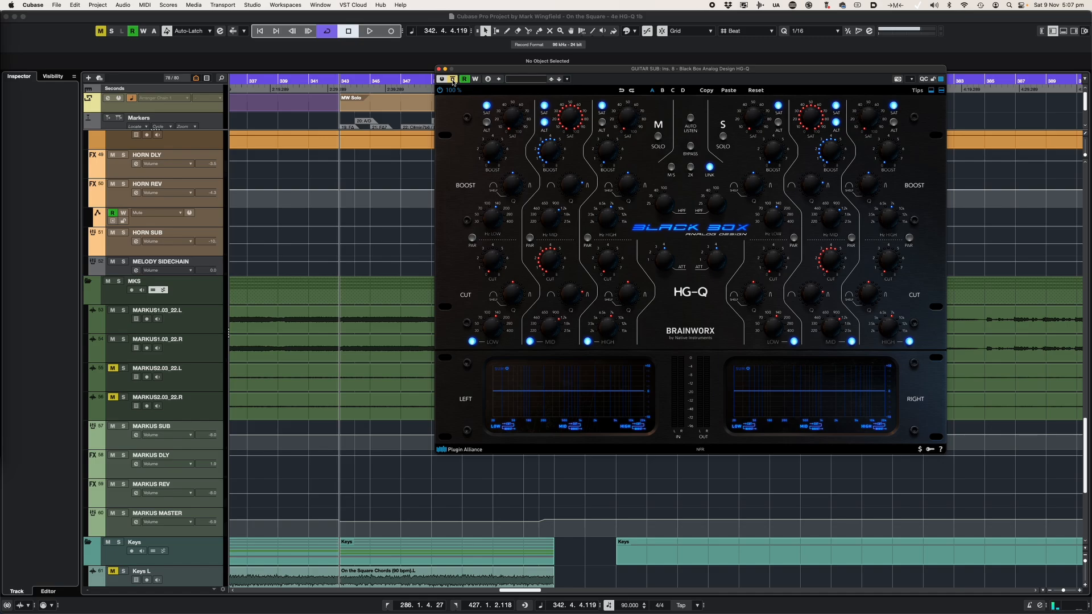
- Play the MW Solo while comparing the GUITAR SUB's HG-Q bypassed and active, leave it active, stop playback and close the plug-in window
key(space)
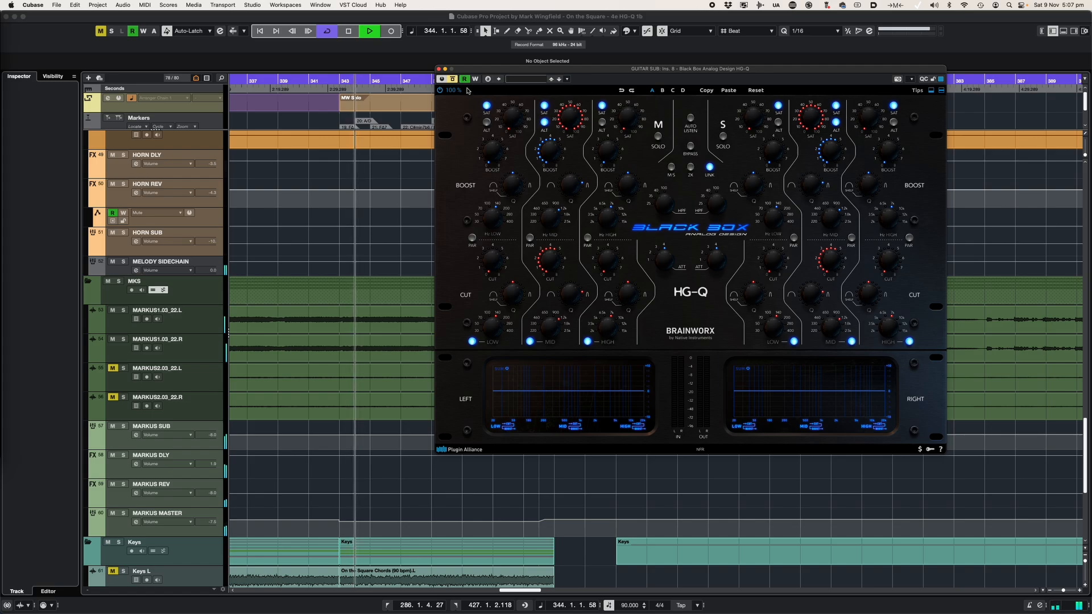
click(453, 80)
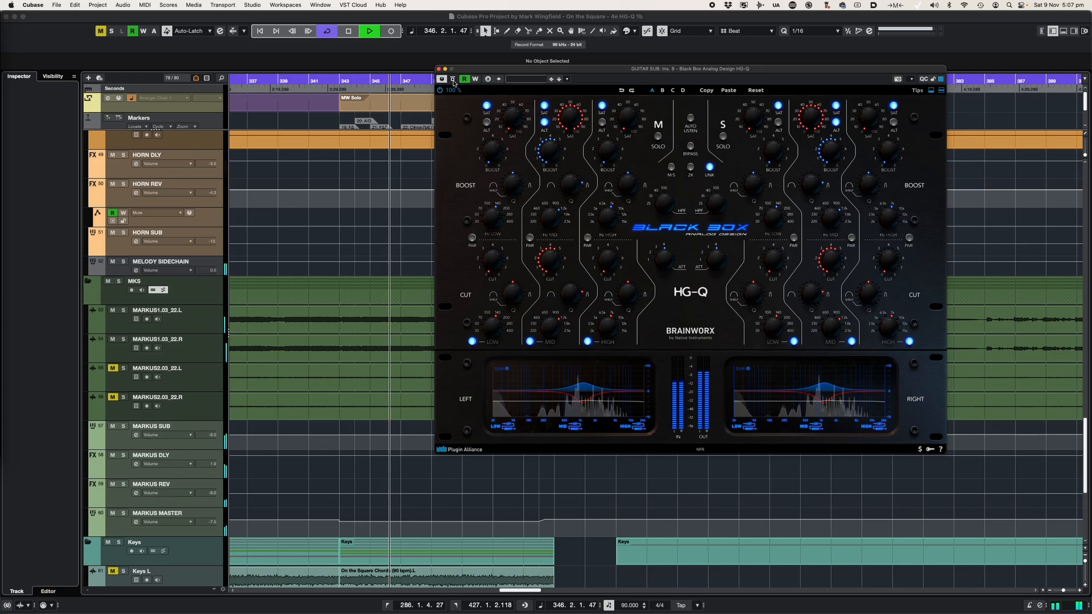
click(453, 80)
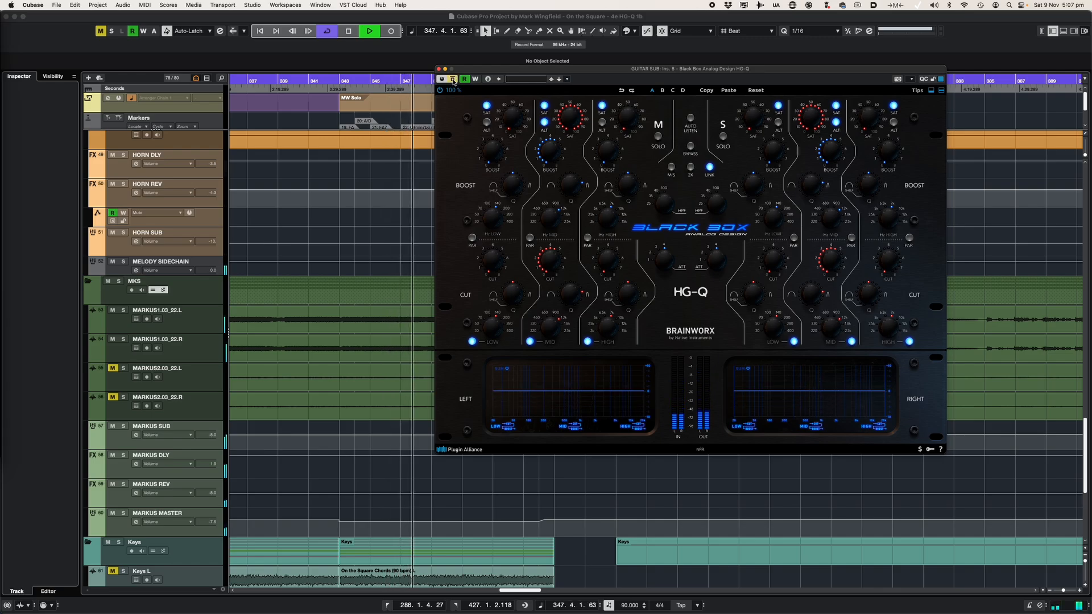
click(453, 81)
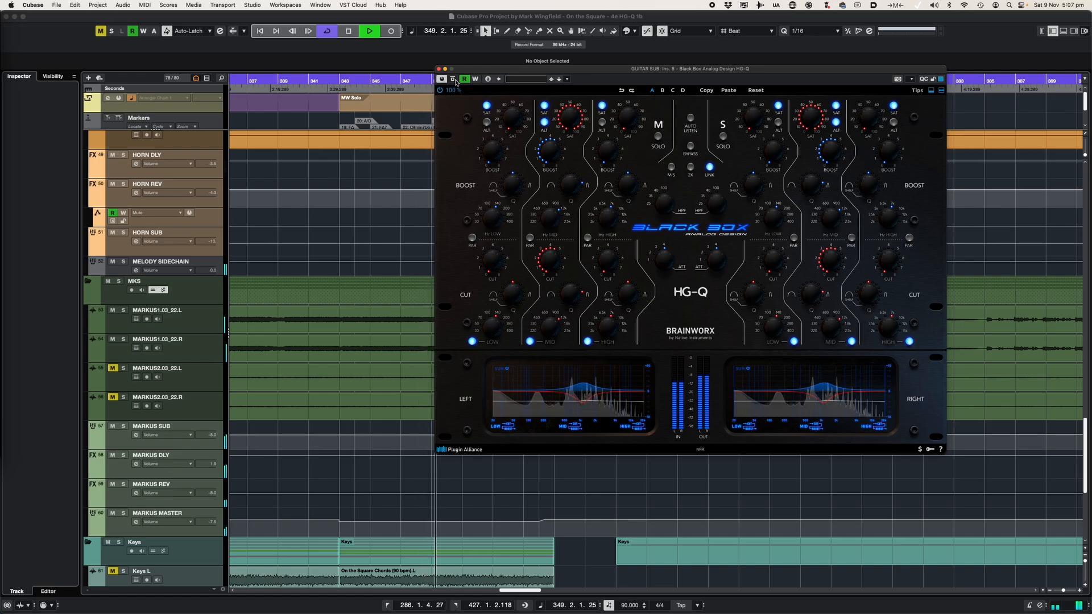
click(453, 80)
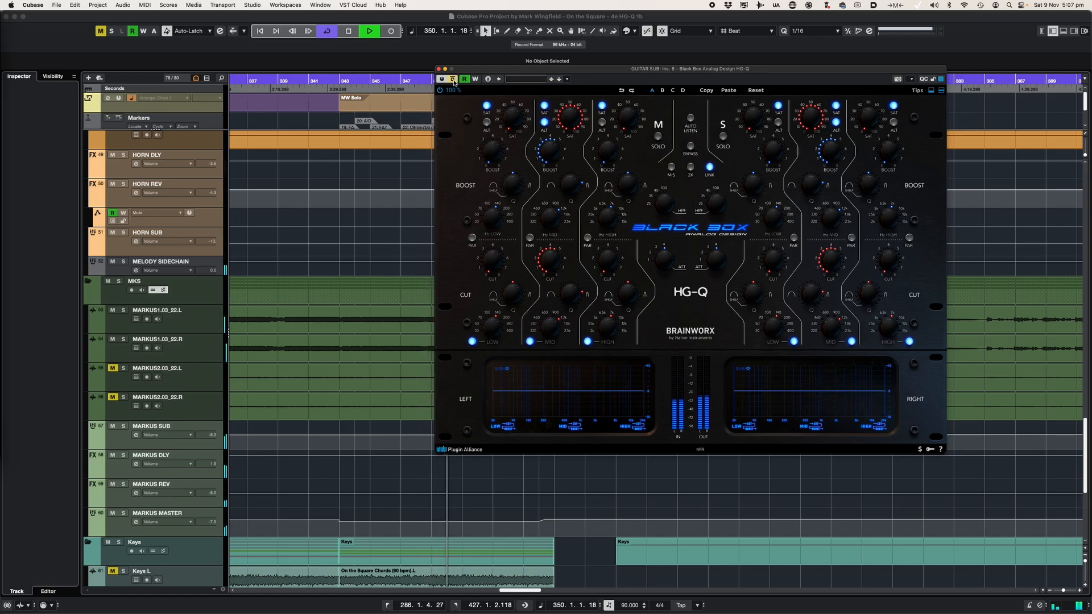
click(453, 80)
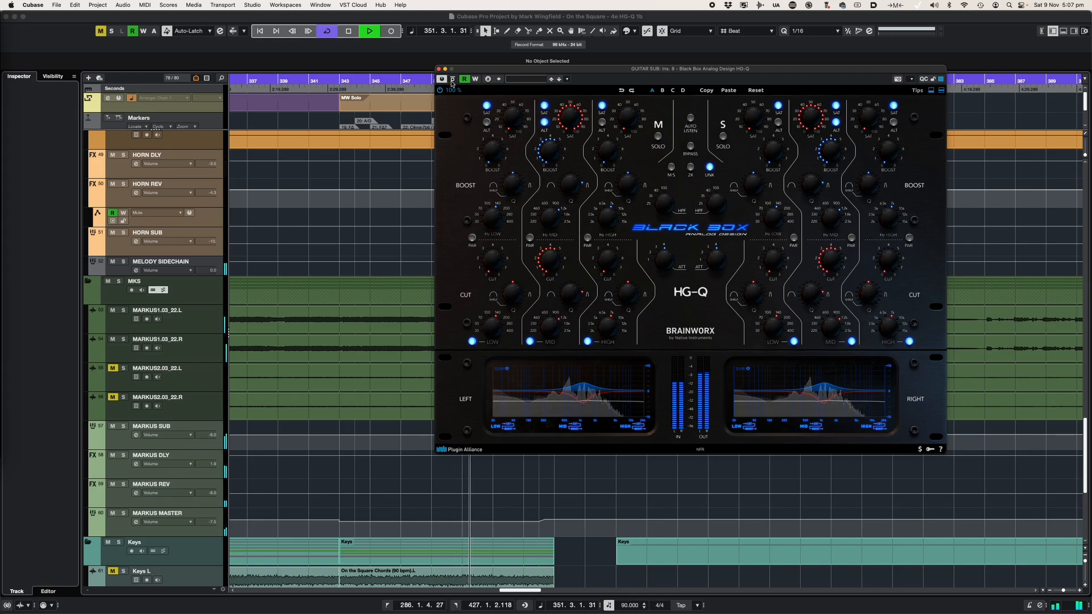
click(453, 80)
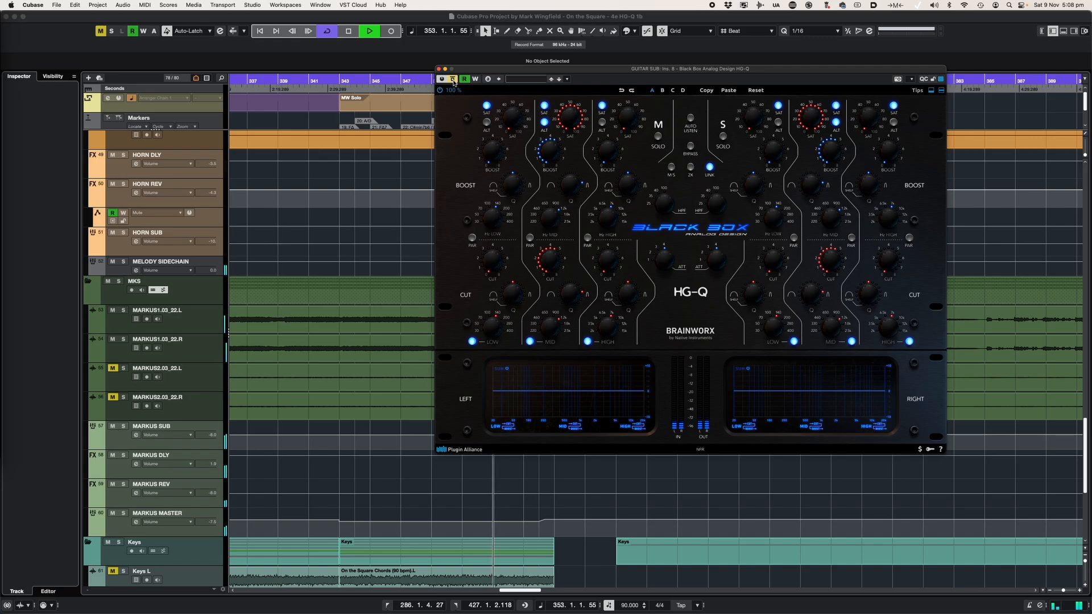
click(453, 80)
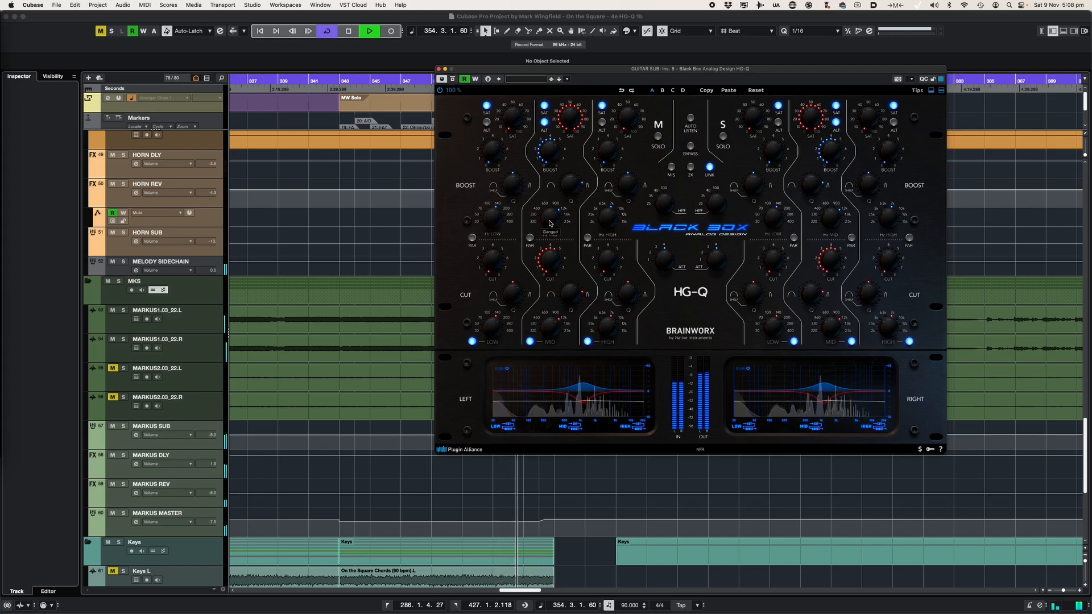
click(453, 80)
click(453, 81)
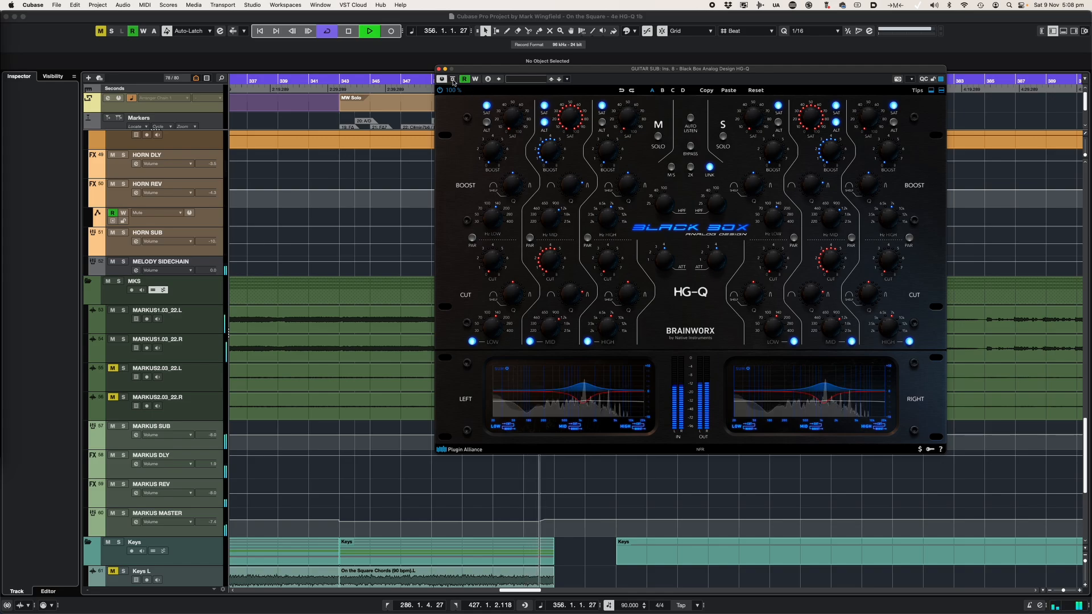
key(space)
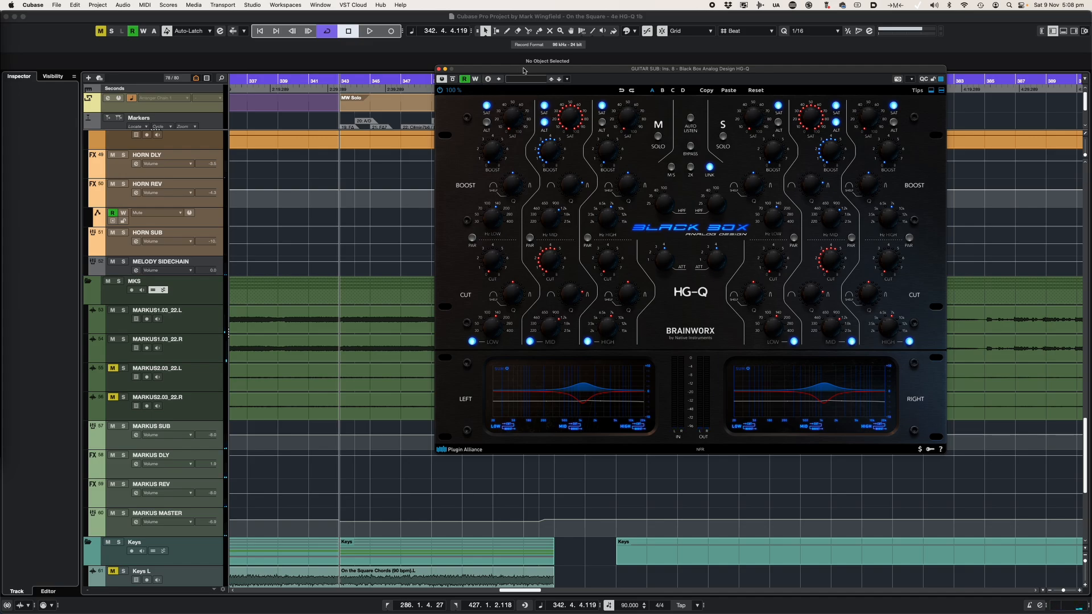
drag(501, 72, 460, 63)
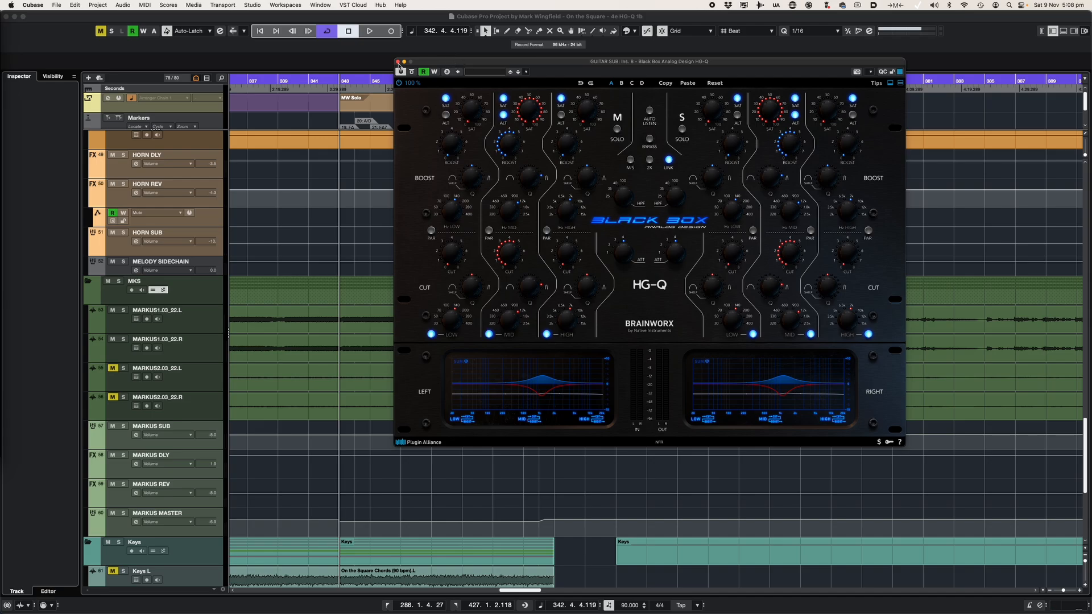
click(398, 62)
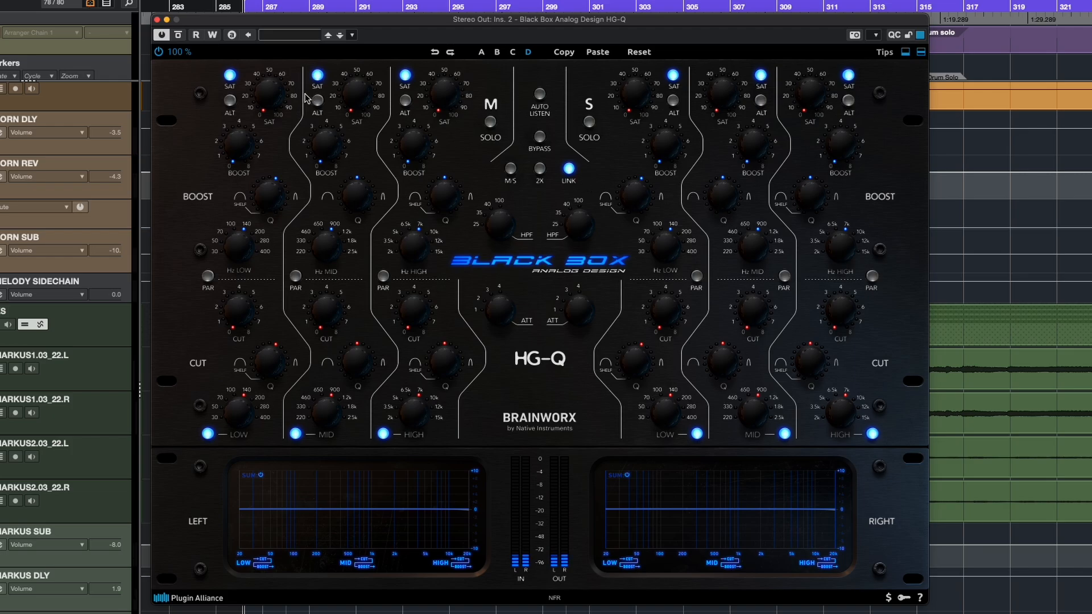
- Switch the stereo output's HG-Q to unlinked mid/side mode, and restore linked left/right processing
drag(268, 95, 267, 119)
click(571, 169)
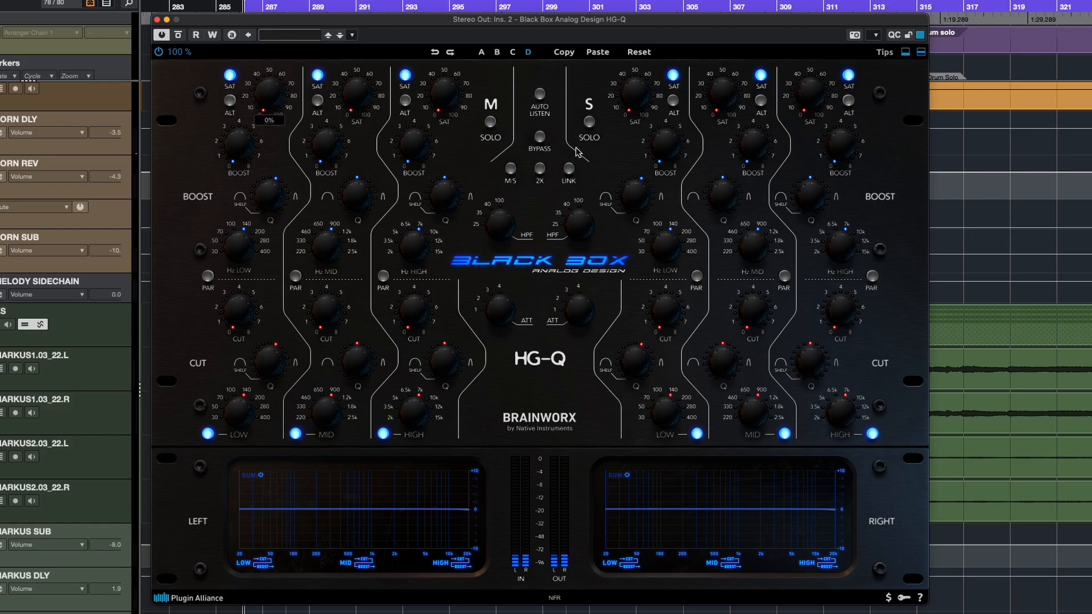
click(510, 168)
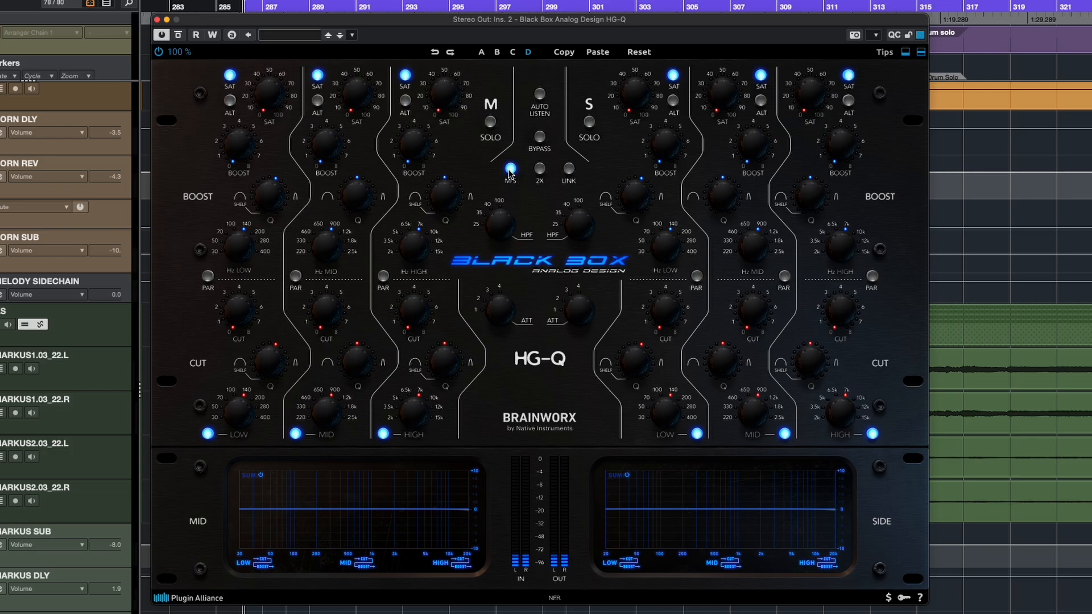
click(510, 169)
click(569, 168)
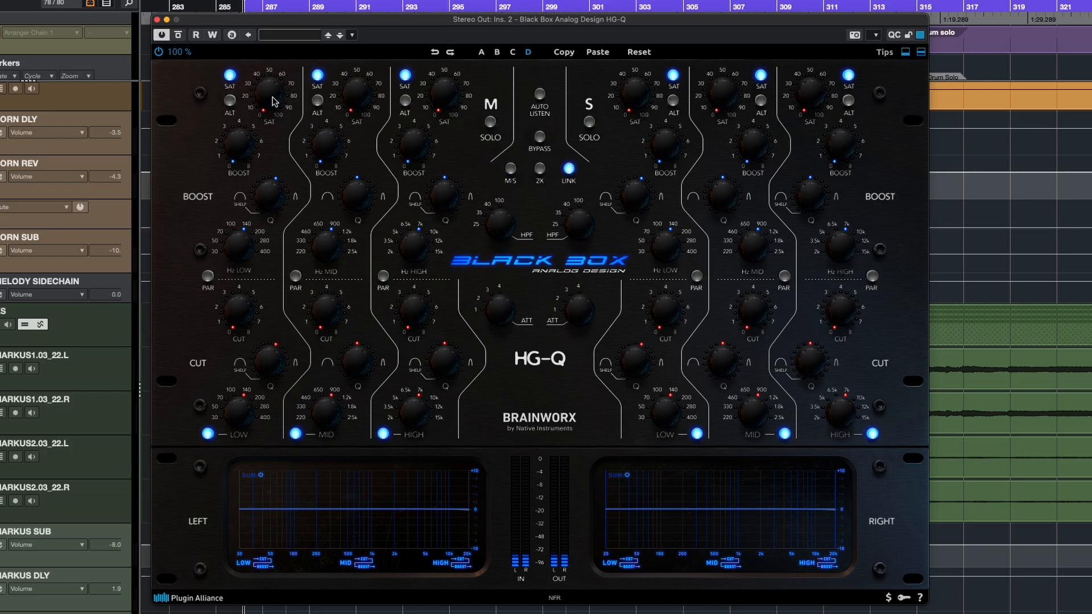
- Try saturation with about 0.5 dB of boost on the linked low band, and return both to zero
drag(265, 104, 254, 136)
drag(271, 102, 270, 86)
drag(243, 146, 244, 142)
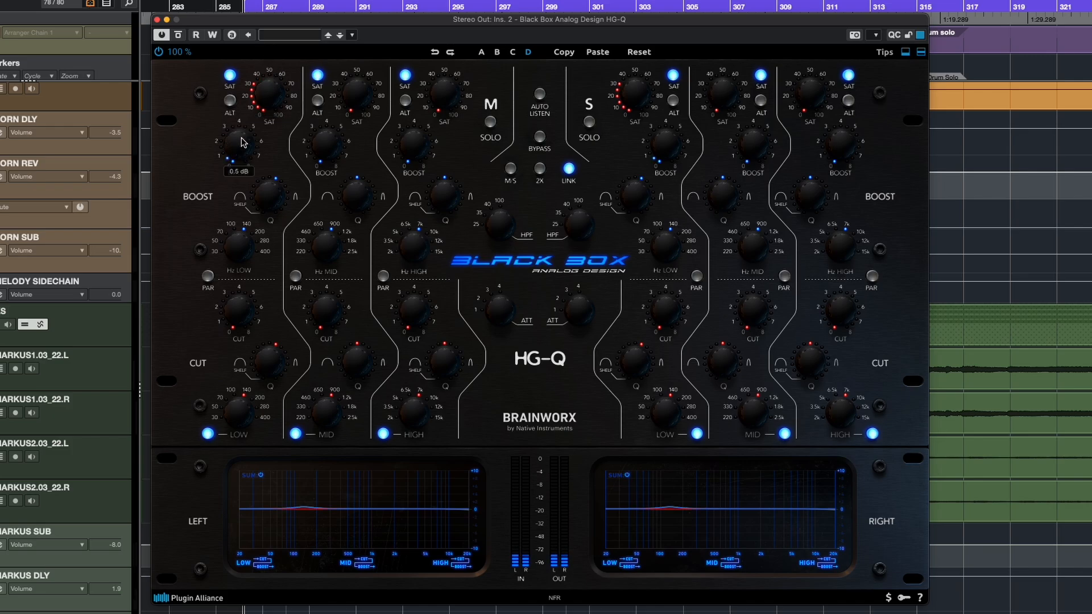
drag(243, 143, 243, 186)
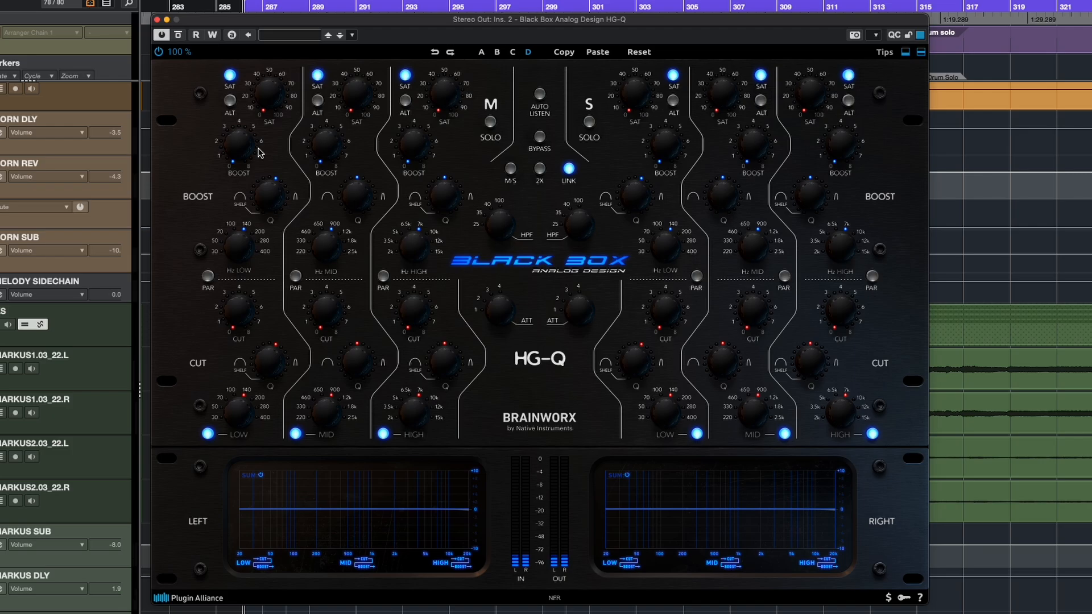
- Raise the linked low band's boost and saturation, and refine the balance between the two
drag(277, 95, 237, 144)
drag(268, 98, 274, 69)
drag(240, 150, 275, 97)
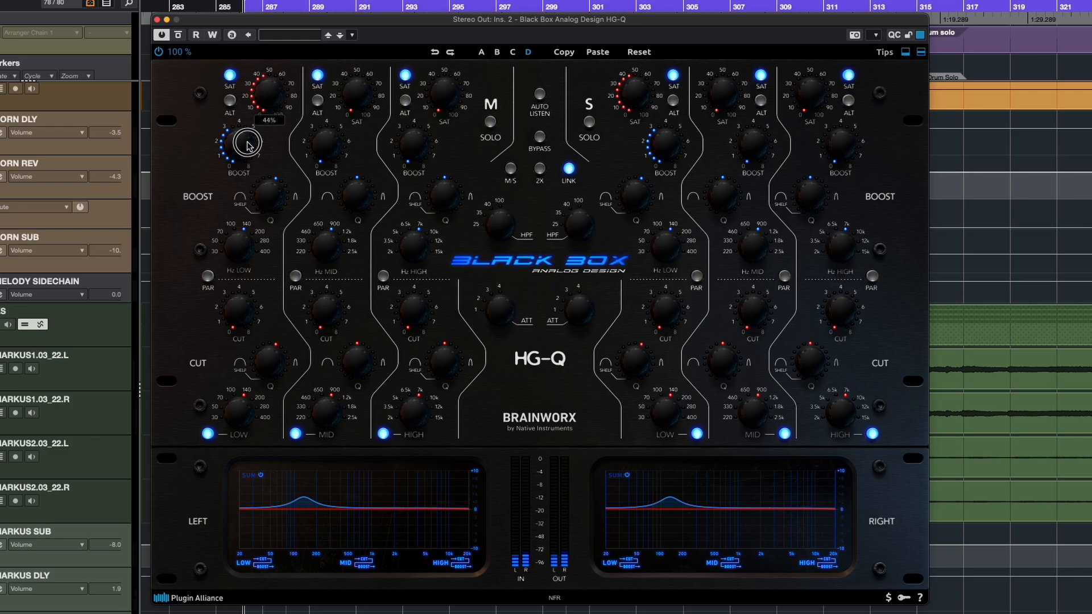
drag(239, 140, 238, 143)
drag(283, 88, 282, 80)
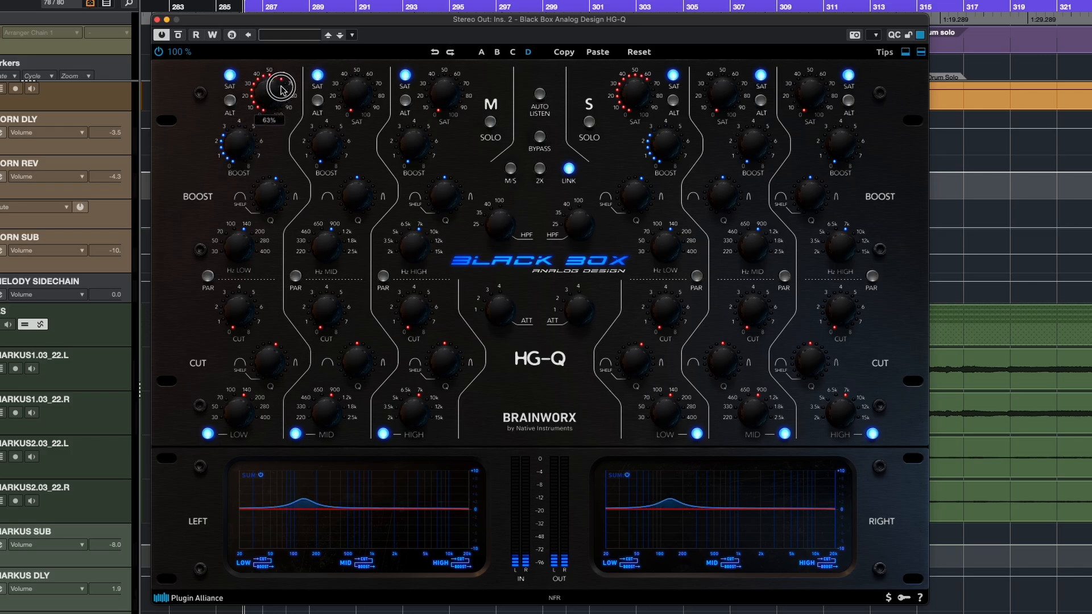
drag(244, 142, 244, 142)
drag(271, 106, 241, 147)
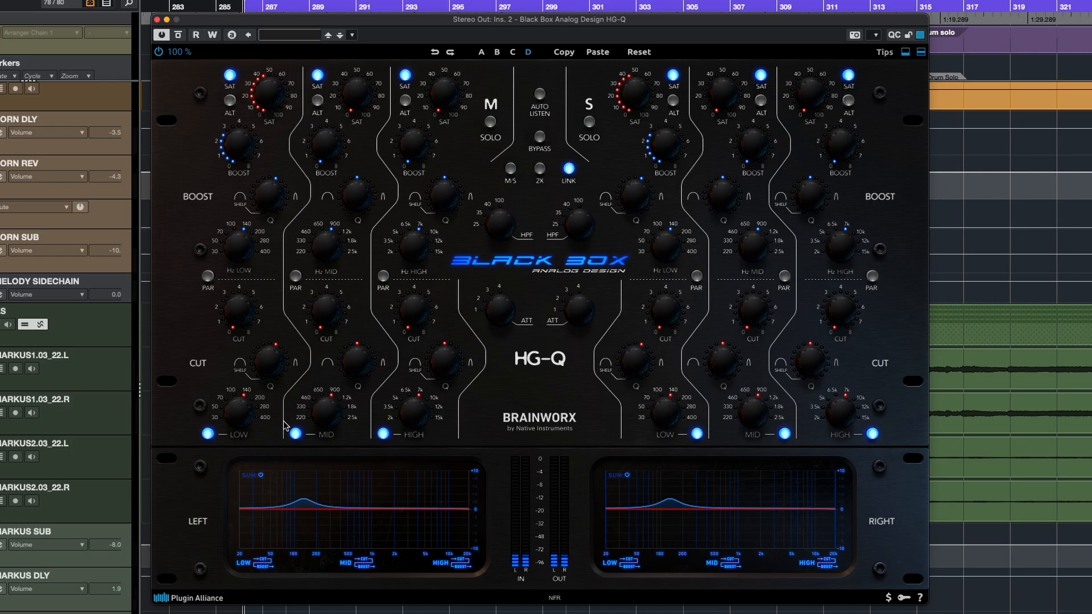
- Raise the linked low band's cut to counter its boost, and increase the band's saturation
mouse_move(241, 314)
drag(240, 315, 241, 287)
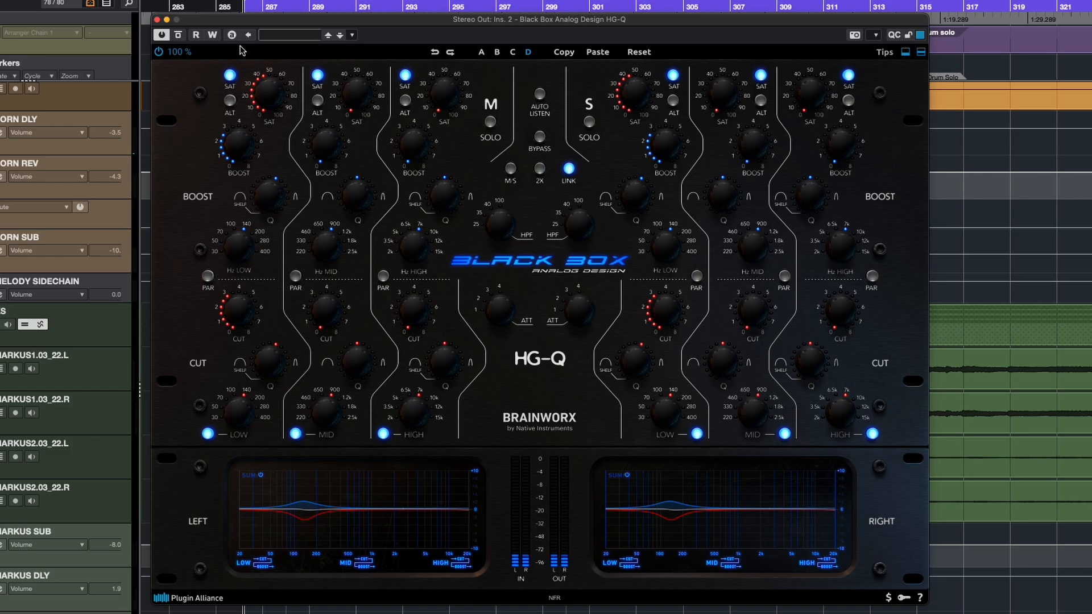
drag(277, 101, 274, 61)
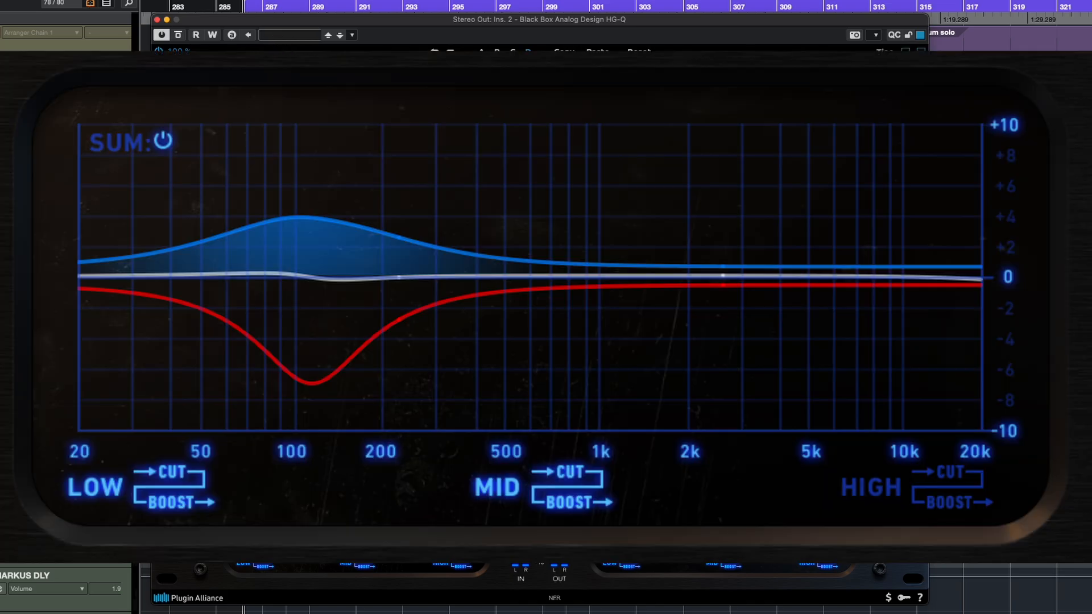
- Try 100% saturation on the linked low band, reduce it to about 30%, and set the band's boost to 5.0 dB
drag(275, 72, 265, 31)
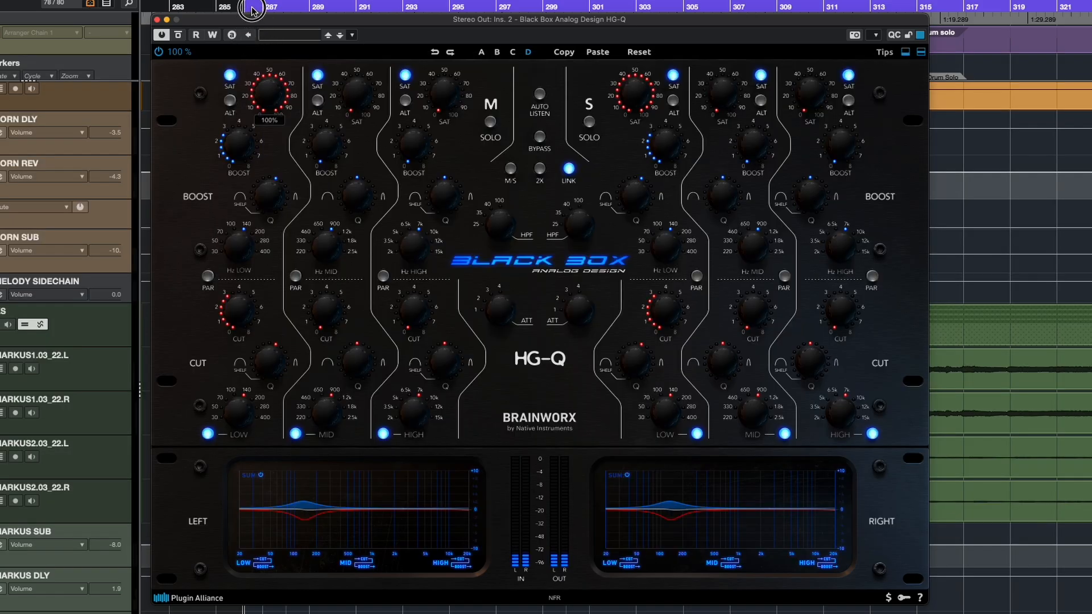
mouse_move(251, 88)
mouse_down()
mouse_move(266, 27)
mouse_move(263, 91)
mouse_up()
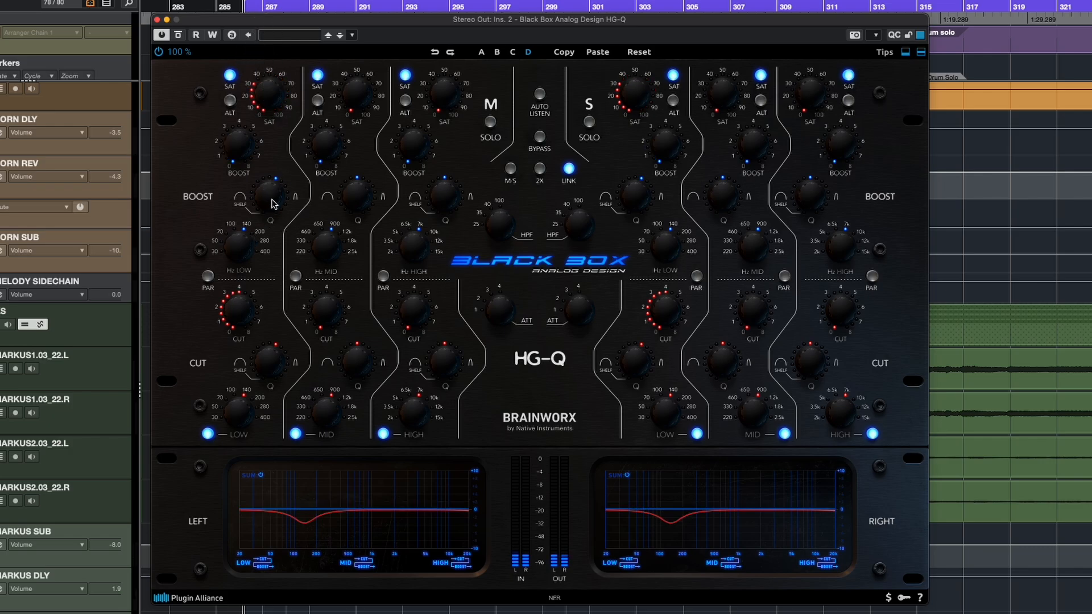
mouse_move(274, 203)
mouse_down()
mouse_move(276, 149)
mouse_move(268, 195)
mouse_up()
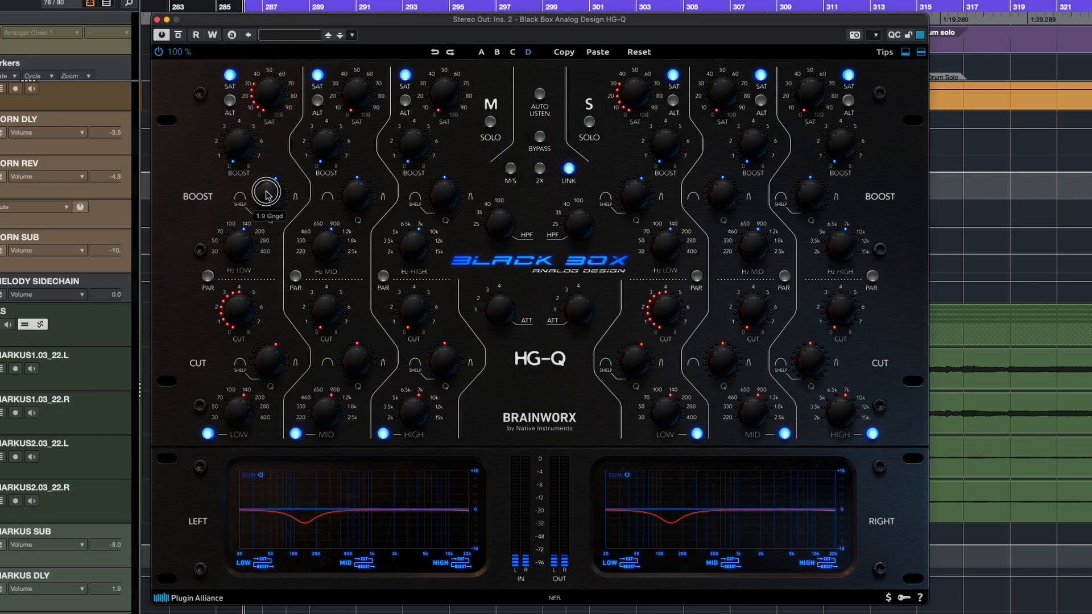
drag(239, 138, 241, 90)
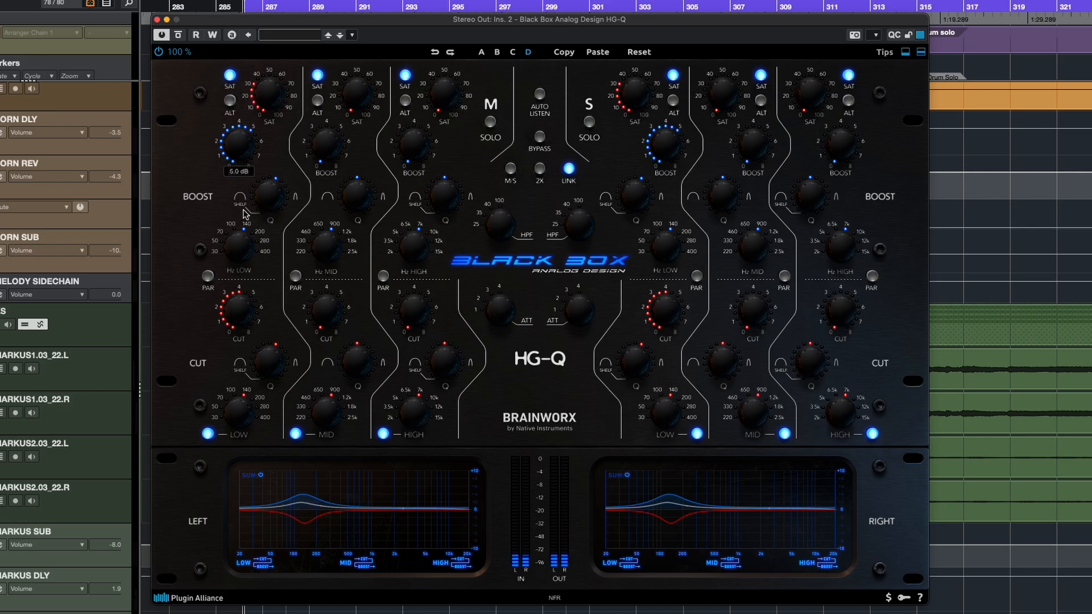
- Switch the linked low band's ganged Q to the shelf setting and restore its bell shape
drag(271, 202, 262, 359)
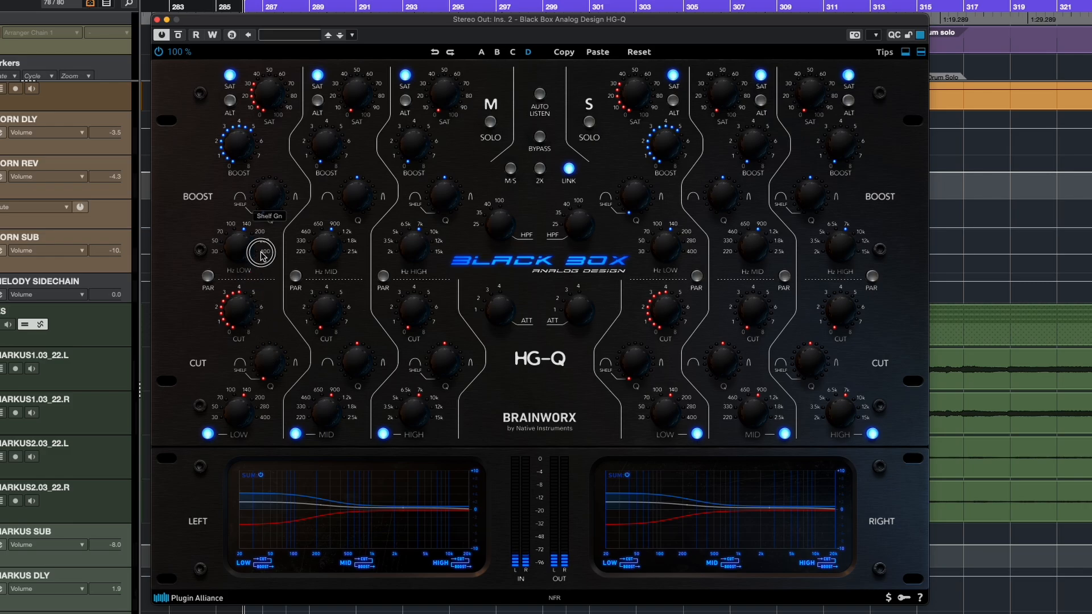
mouse_move(267, 205)
mouse_down()
mouse_move(273, 183)
mouse_move(262, 176)
mouse_move(268, 186)
mouse_up()
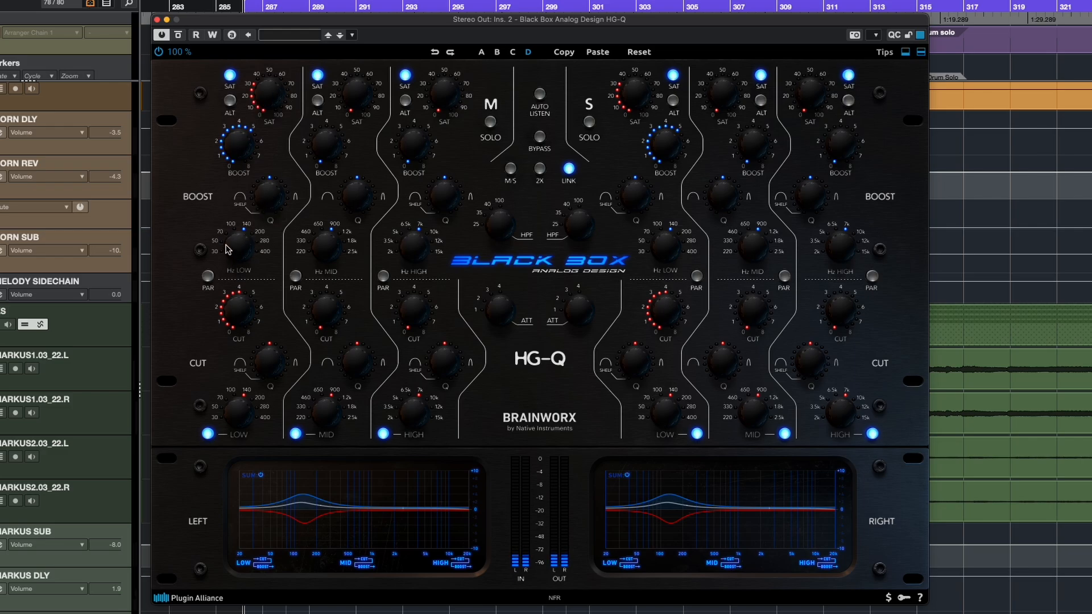
- Try a different cut frequency on the linked low band, restore it, and fine-tune the cut Q separately from the boost Q
drag(238, 413, 236, 459)
click(238, 419)
mouse_move(237, 414)
mouse_down()
mouse_move(240, 399)
mouse_move(237, 413)
mouse_up()
mouse_move(263, 368)
mouse_move(268, 373)
mouse_down()
mouse_move(268, 311)
mouse_move(270, 364)
mouse_move(270, 320)
mouse_move(262, 356)
mouse_up()
- Boost the linked high band by 3.5 dB, and compare its shelf setting with a bell at a ganged Q of about 1.8
click(417, 136)
drag(417, 136, 419, 112)
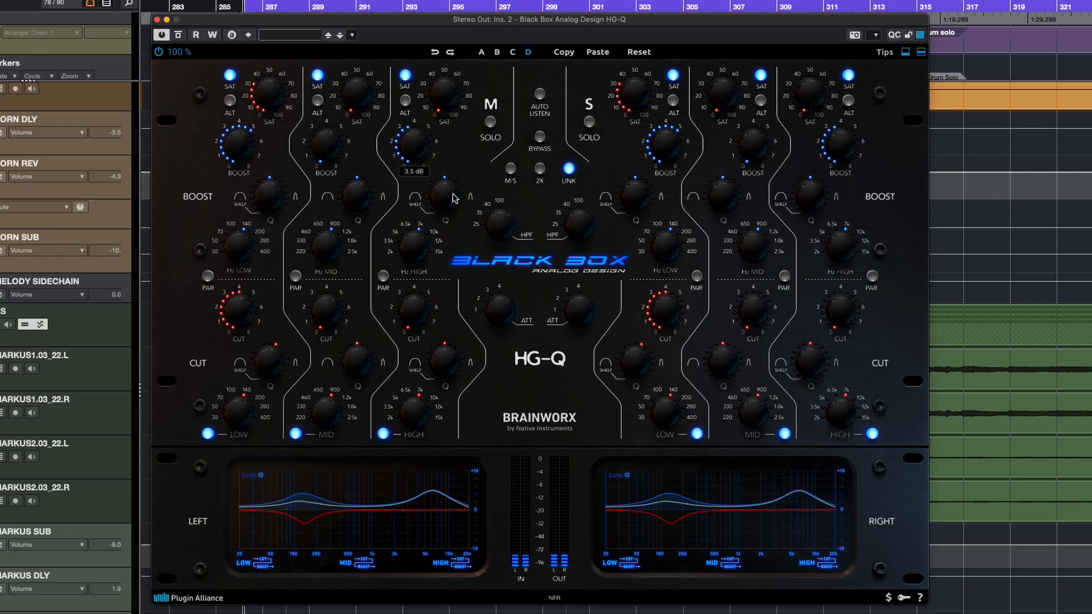
drag(455, 198, 445, 353)
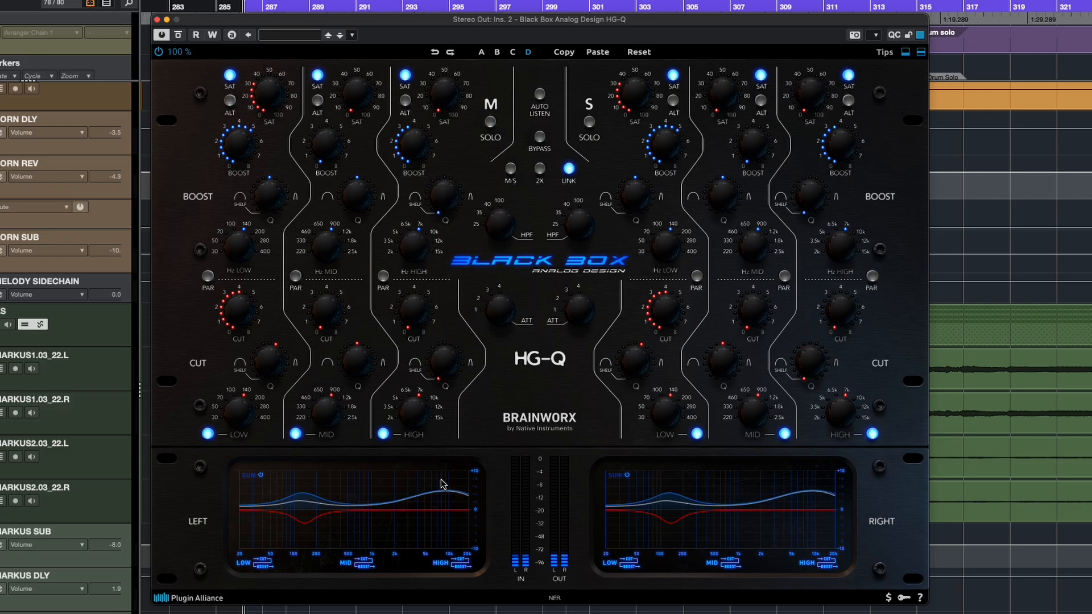
drag(455, 215, 454, 158)
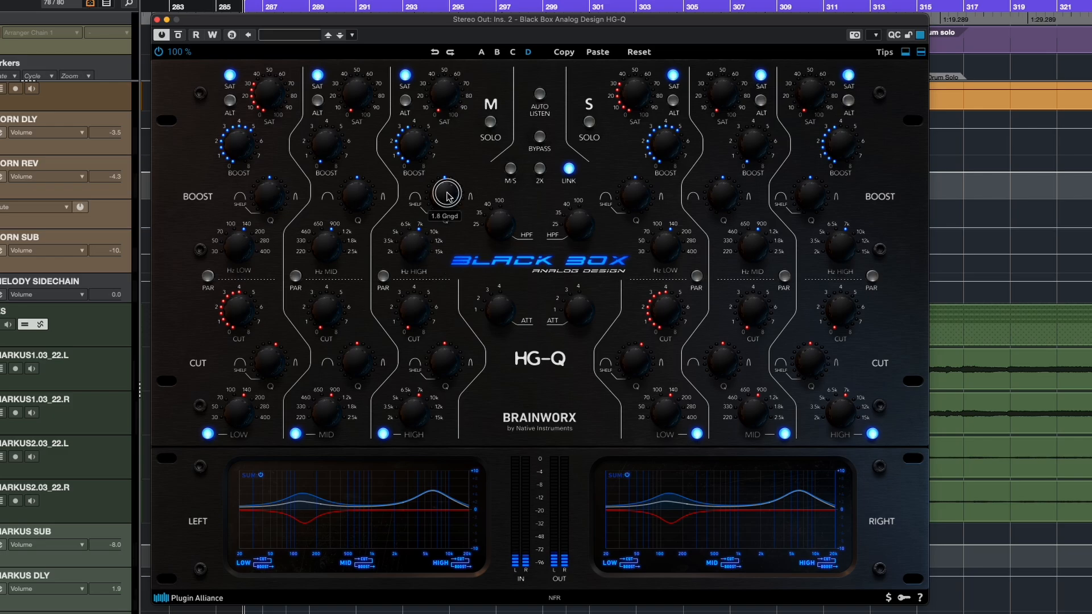
- Sweep the high band's ganged frequency up to about 15 kHz and Q to 3.0, and return to a broader bell near 7 kHz
click(420, 205)
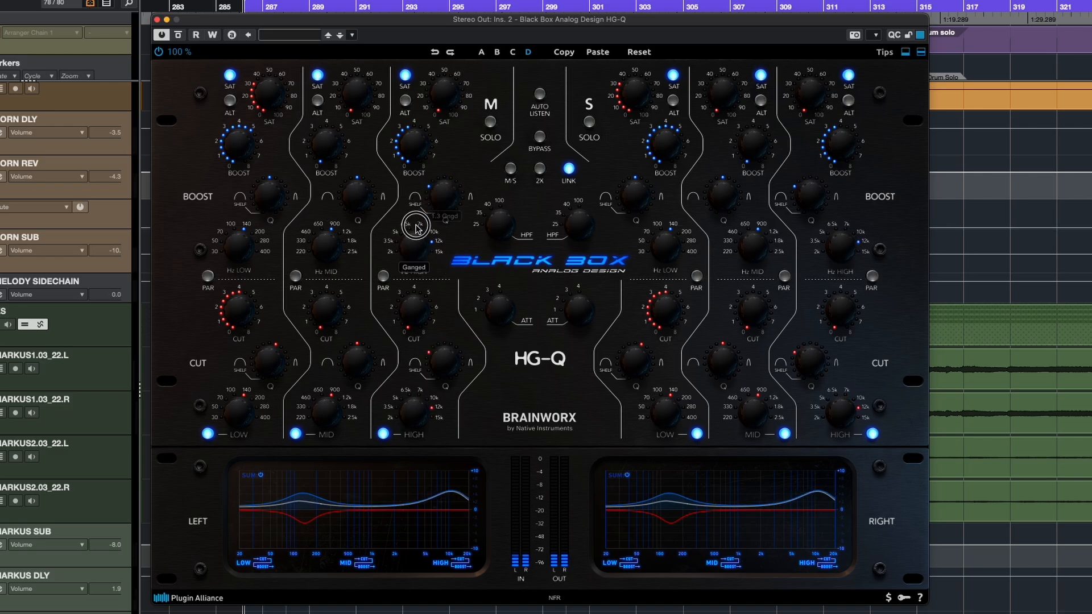
drag(438, 198, 486, 108)
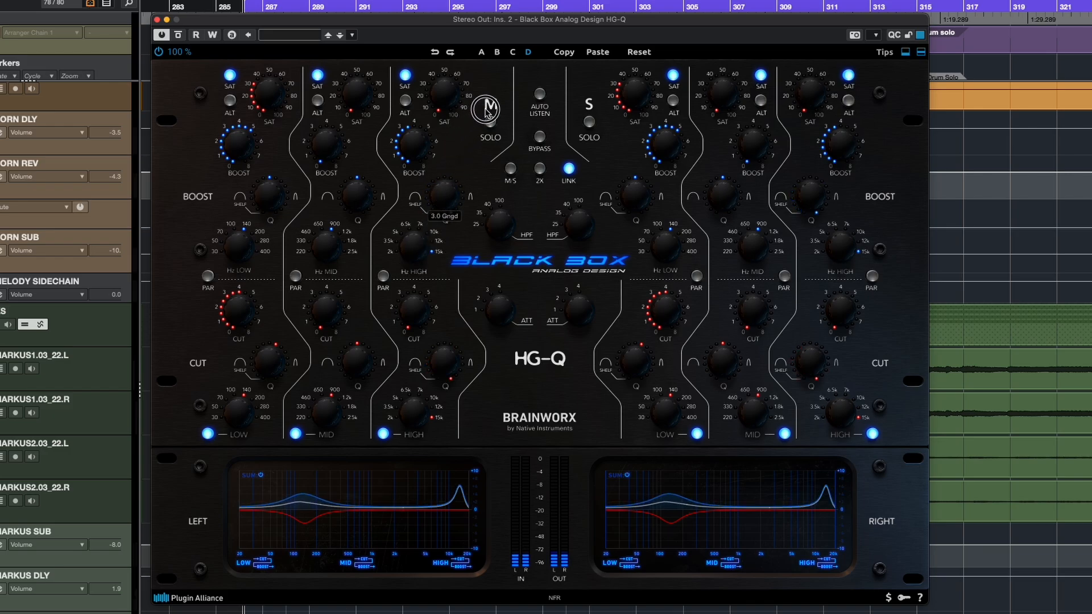
drag(427, 240, 416, 264)
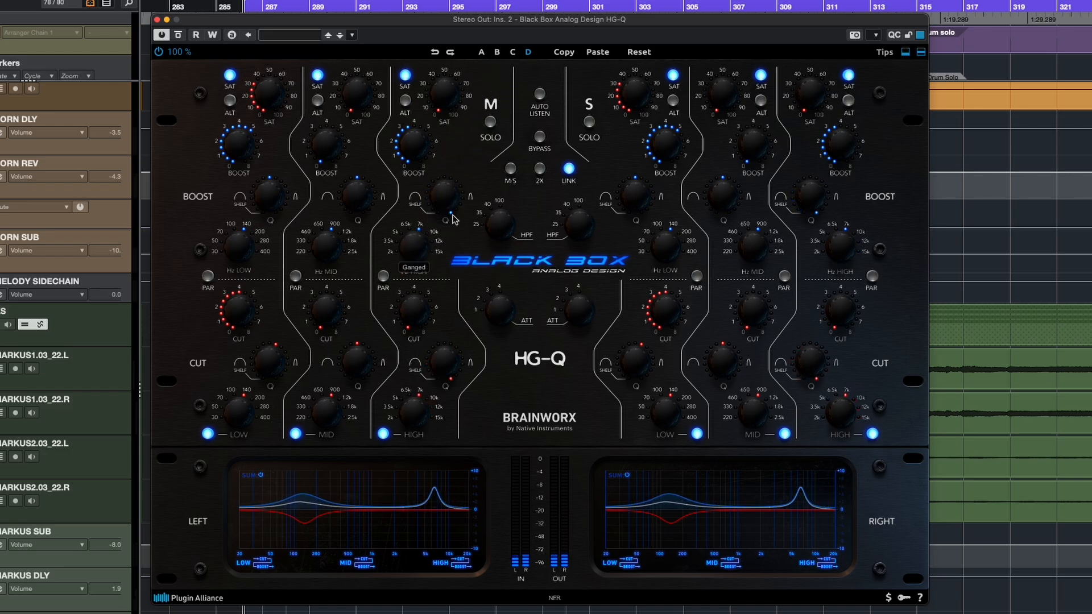
drag(449, 194, 442, 234)
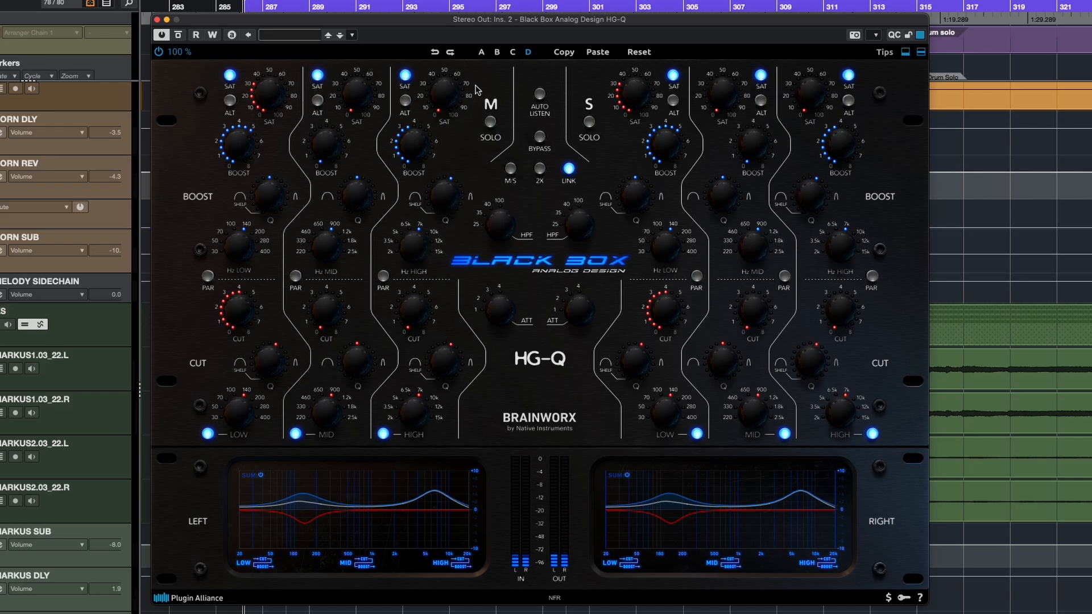
- Toggle parallel routing on the linked high and low bands, and switch the left low band off and back on
click(383, 277)
click(383, 278)
click(208, 276)
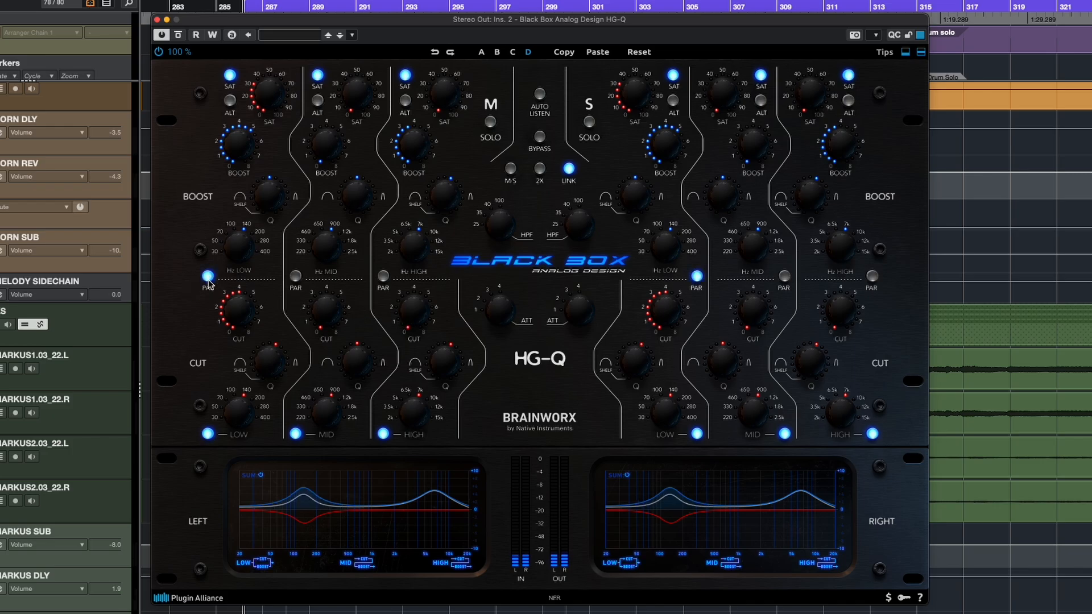
click(209, 277)
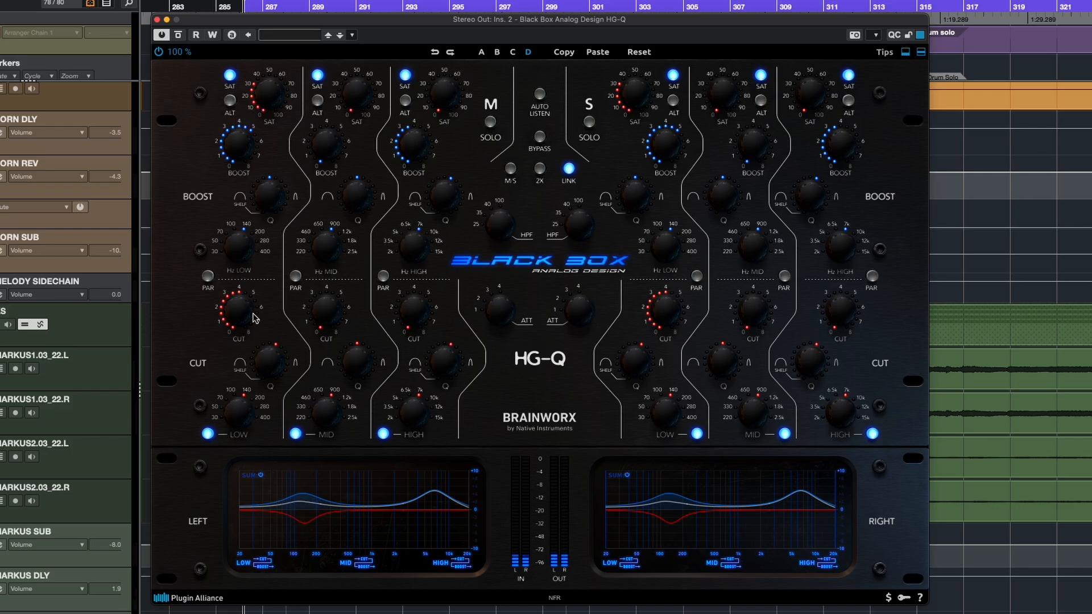
mouse_move(245, 306)
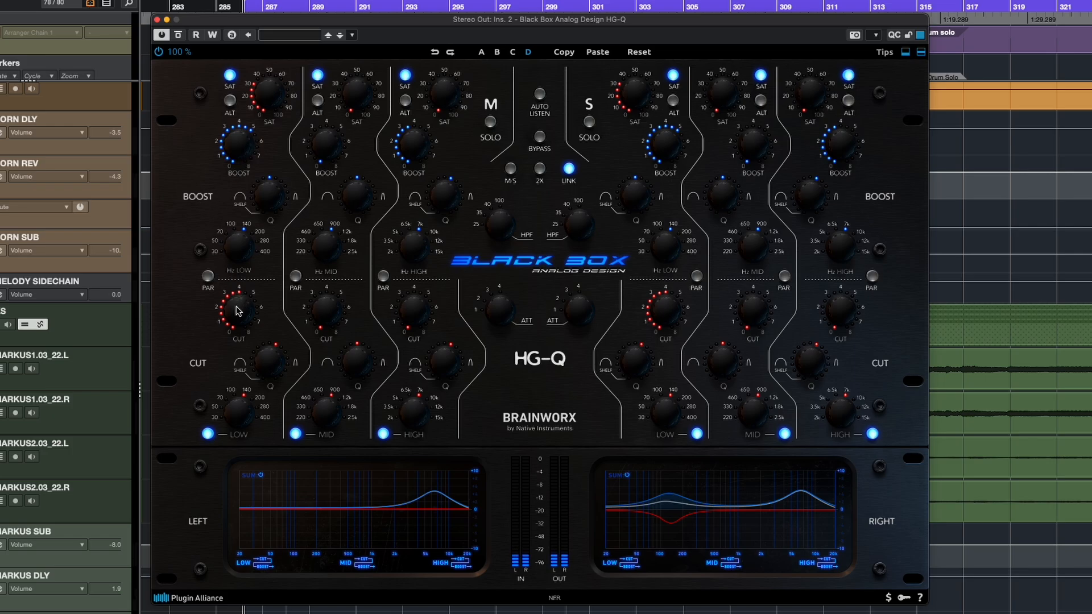
click(208, 434)
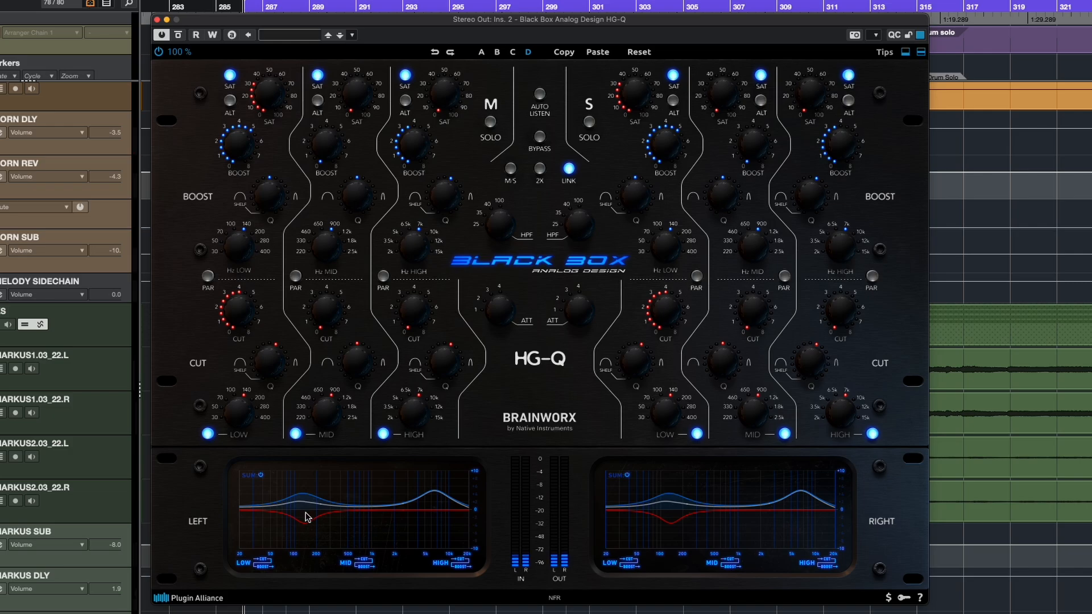
- Enable parallel routing on the linked low band, and cut the linked mid band while testing a wider Q
click(208, 276)
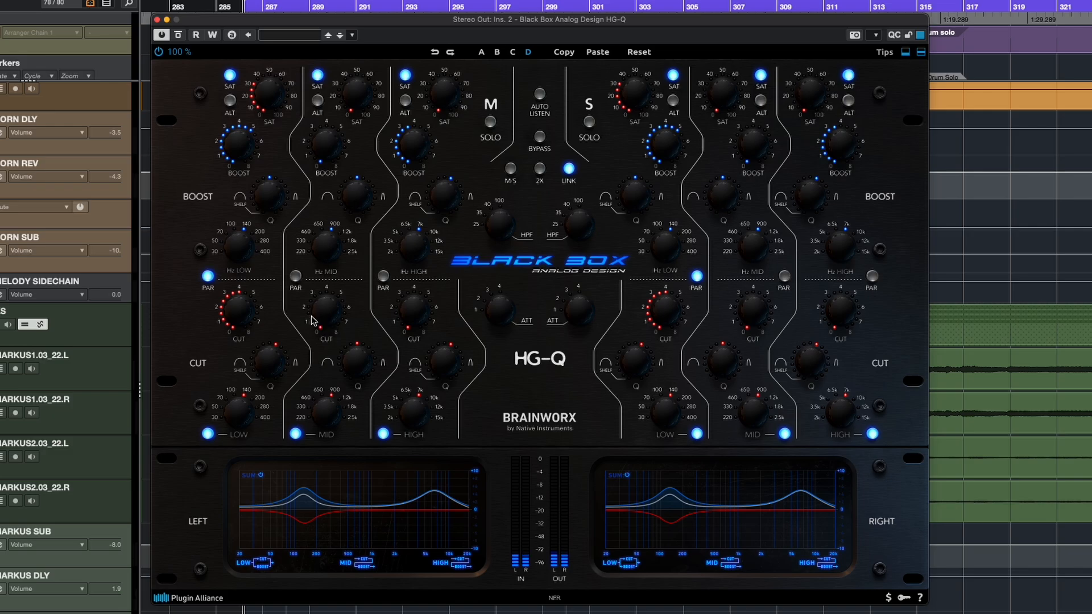
drag(312, 320, 321, 300)
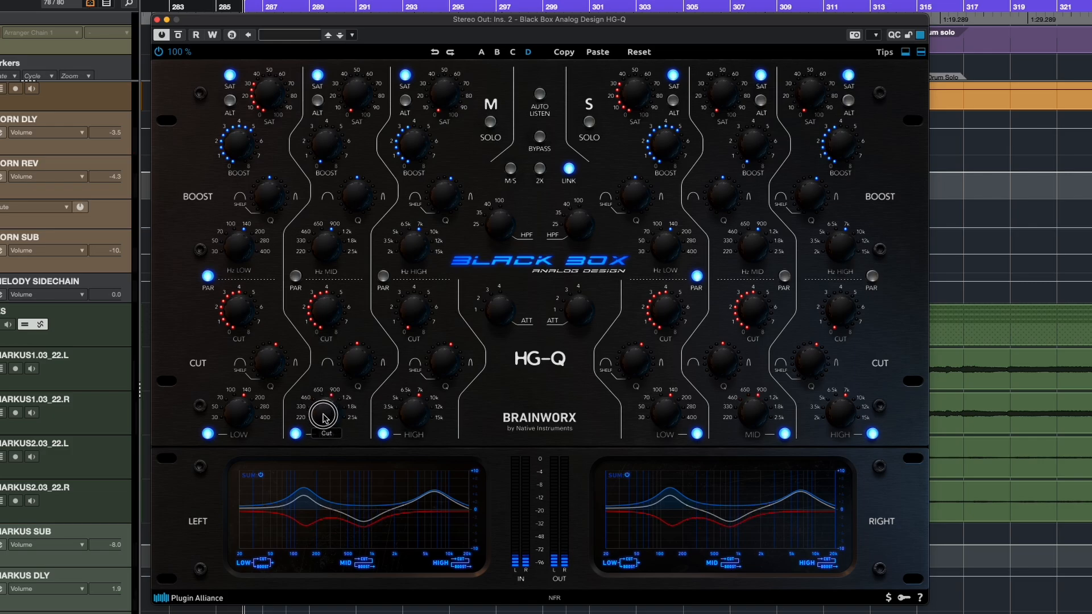
click(329, 149)
drag(329, 149, 326, 145)
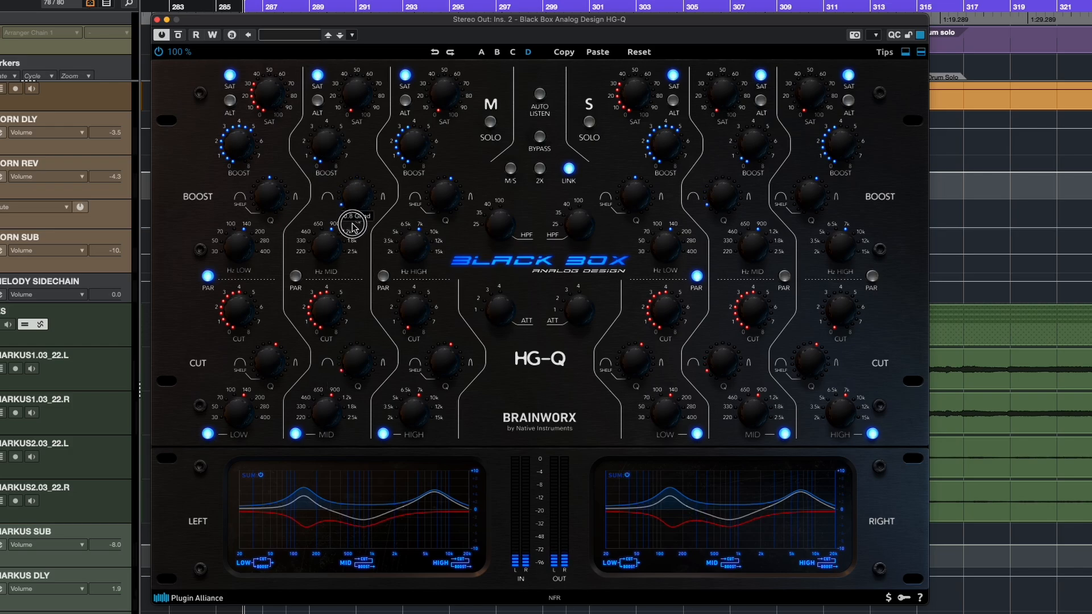
drag(355, 250, 330, 165)
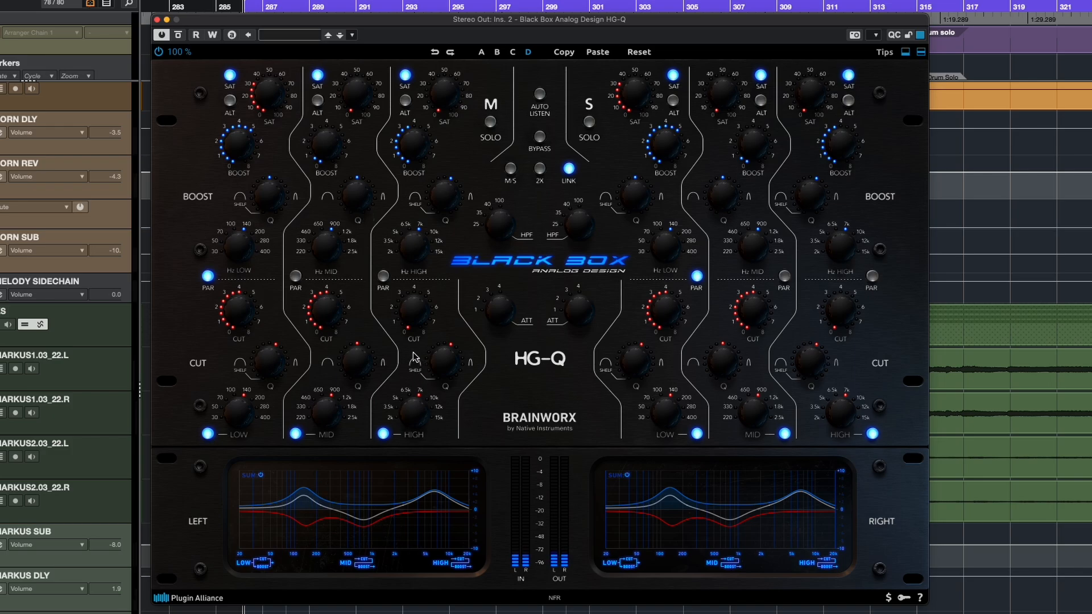
- Move parallel routing from the linked low band to the mid band, and deepen the mid band's cut
click(296, 276)
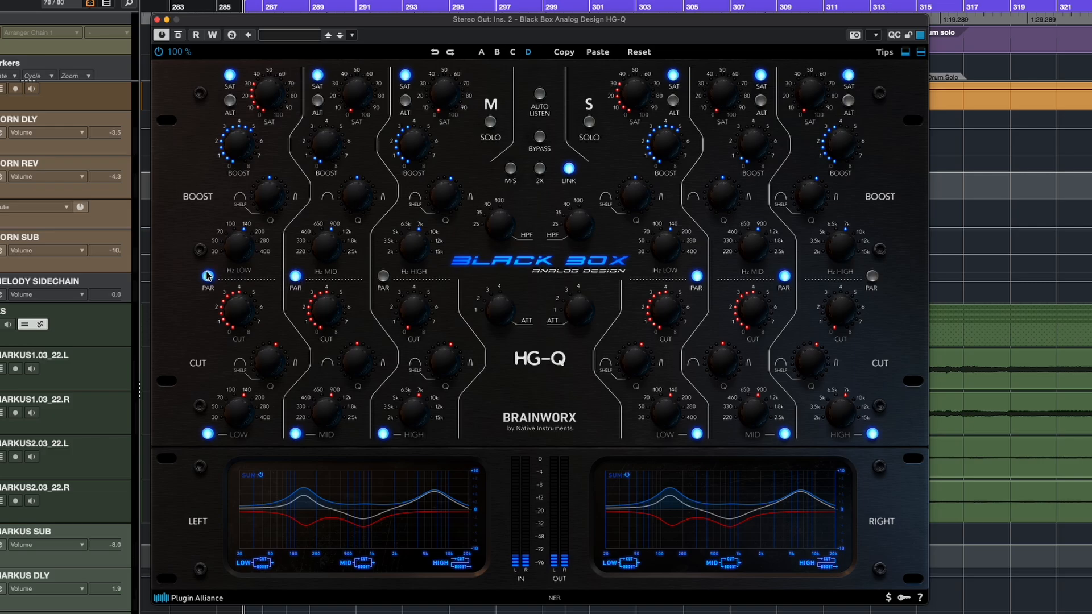
click(207, 275)
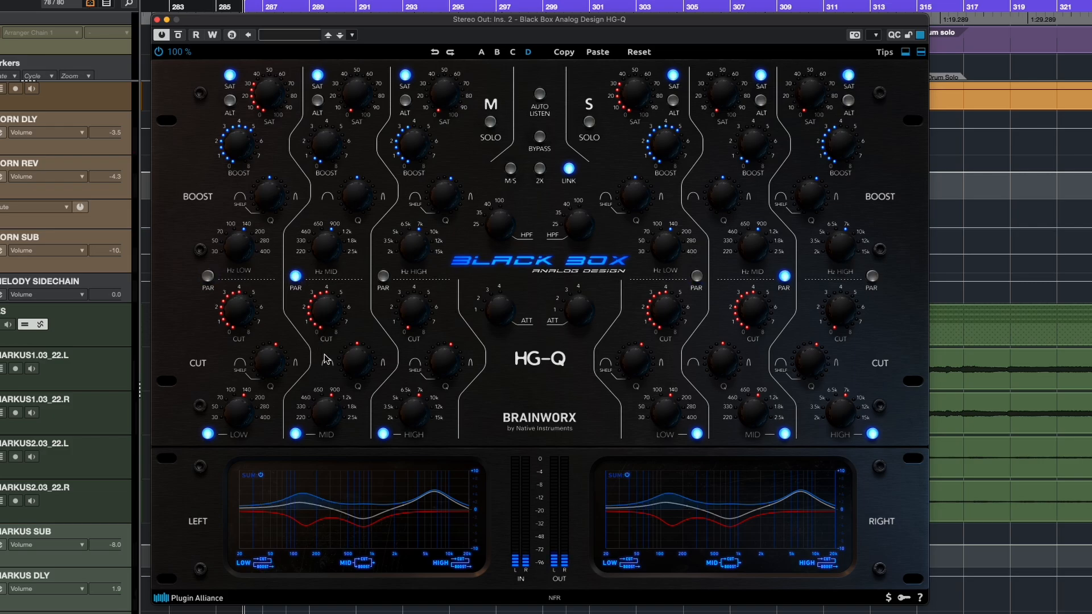
drag(336, 328, 335, 291)
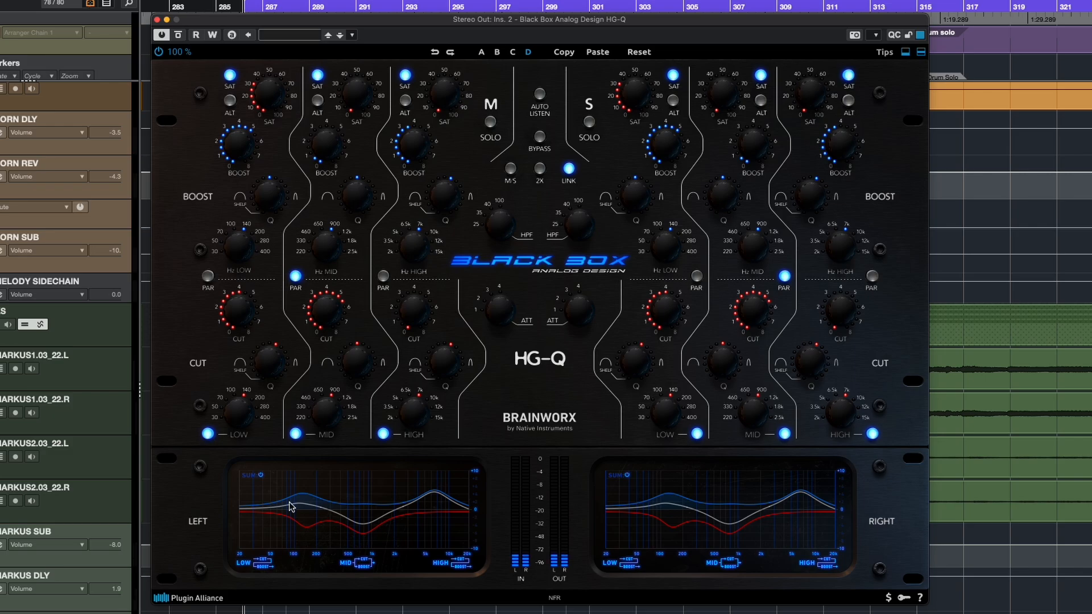
- Compare the plugin with and without its curve display in full and compact layouts, and restore the full view
click(906, 52)
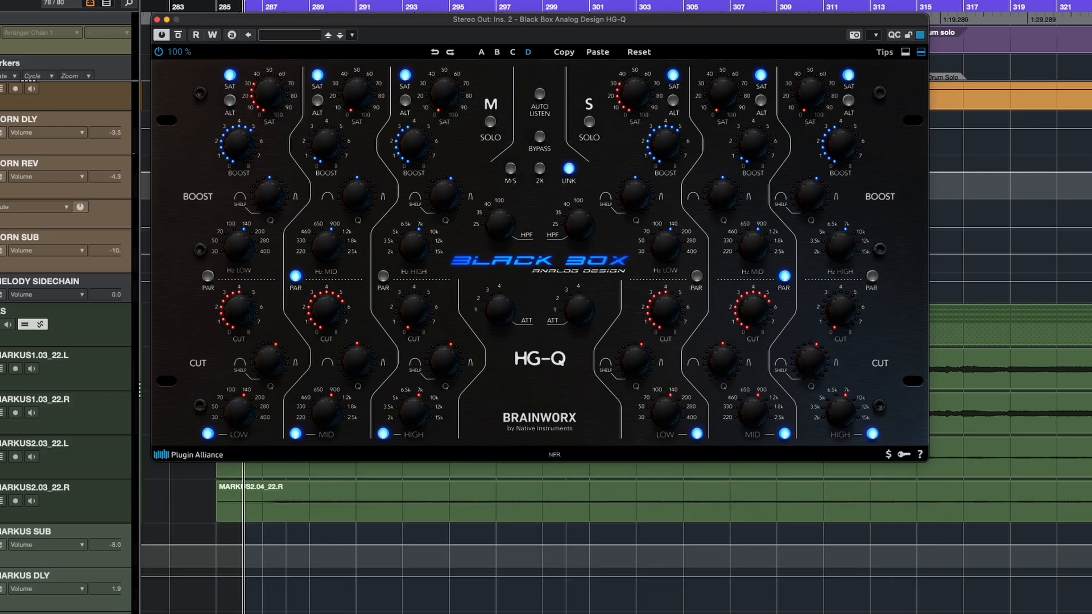
click(906, 53)
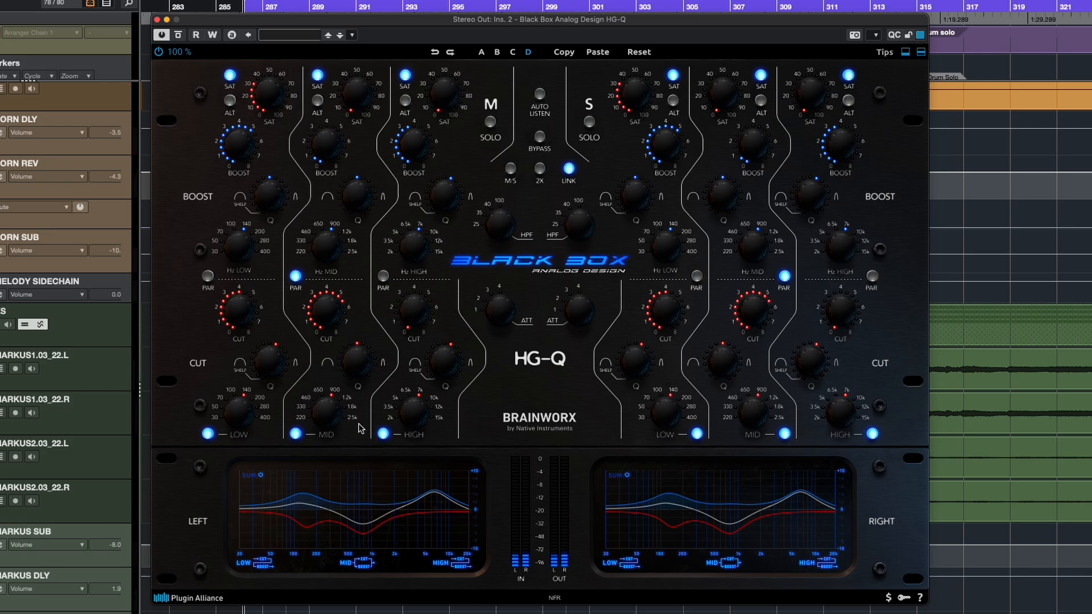
click(921, 52)
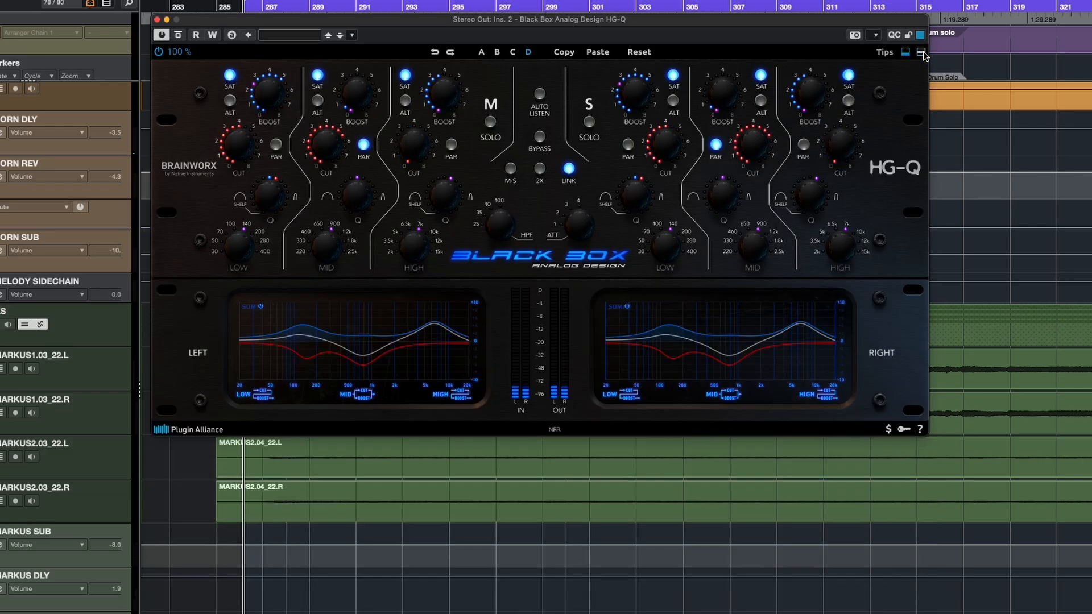
click(905, 52)
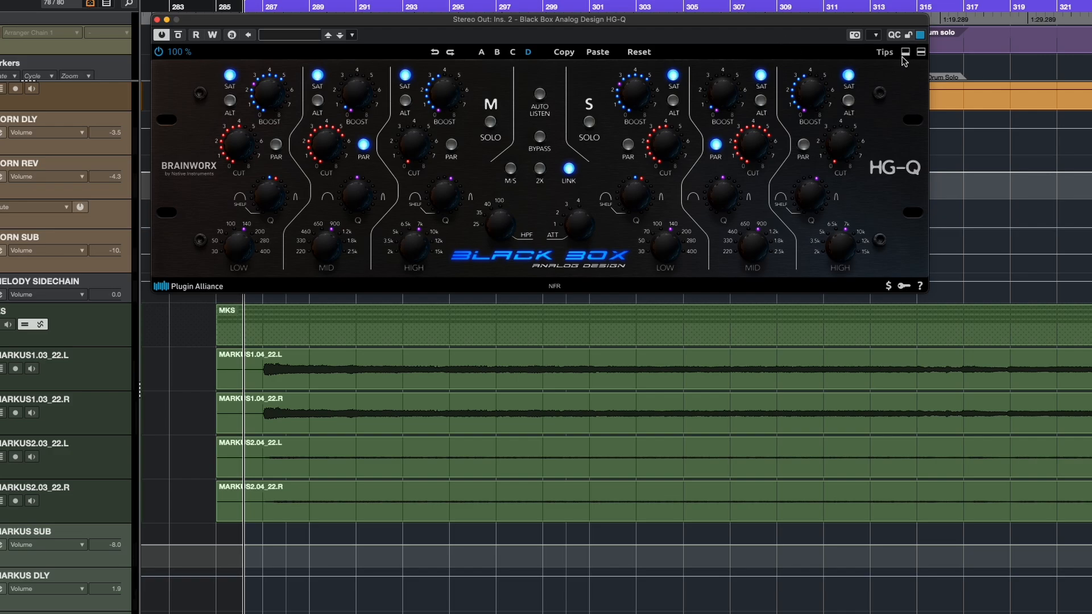
click(907, 53)
click(921, 53)
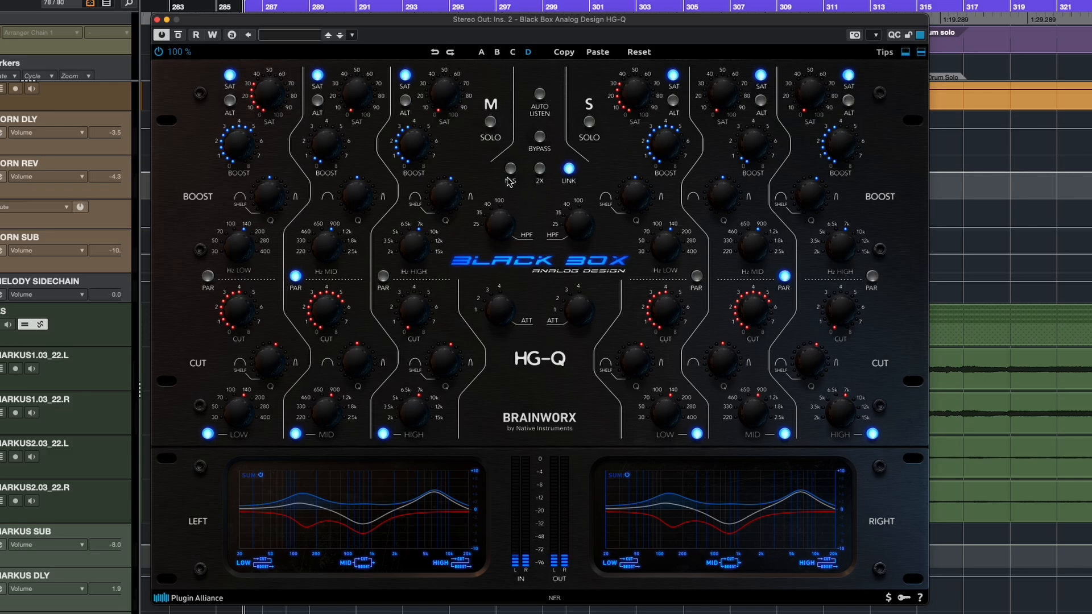
- Toggle the 2X gain range on and off, and test the linked high-pass filter
click(540, 168)
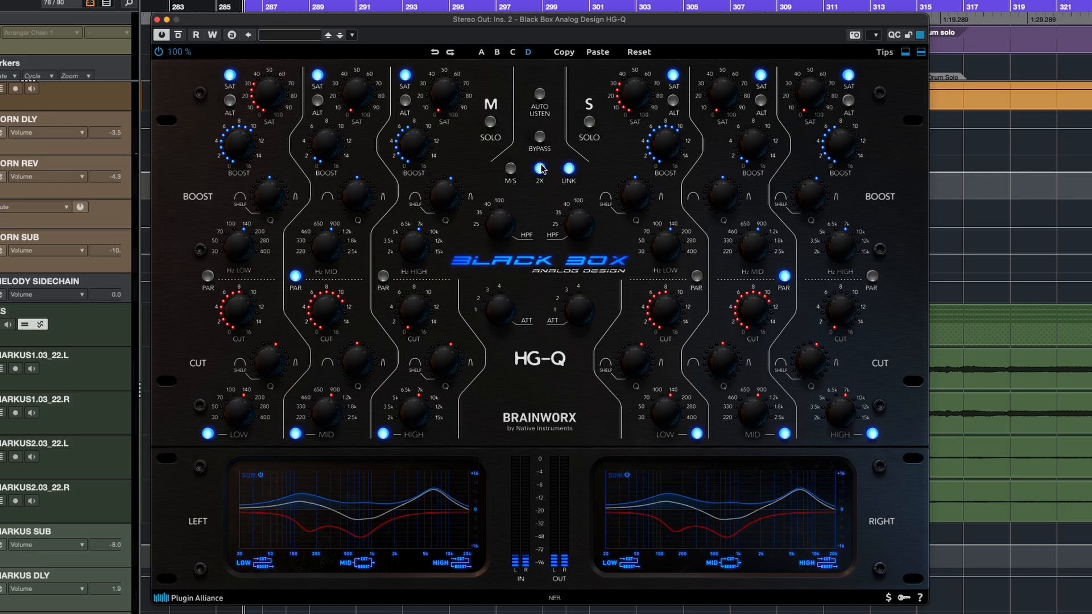
click(540, 169)
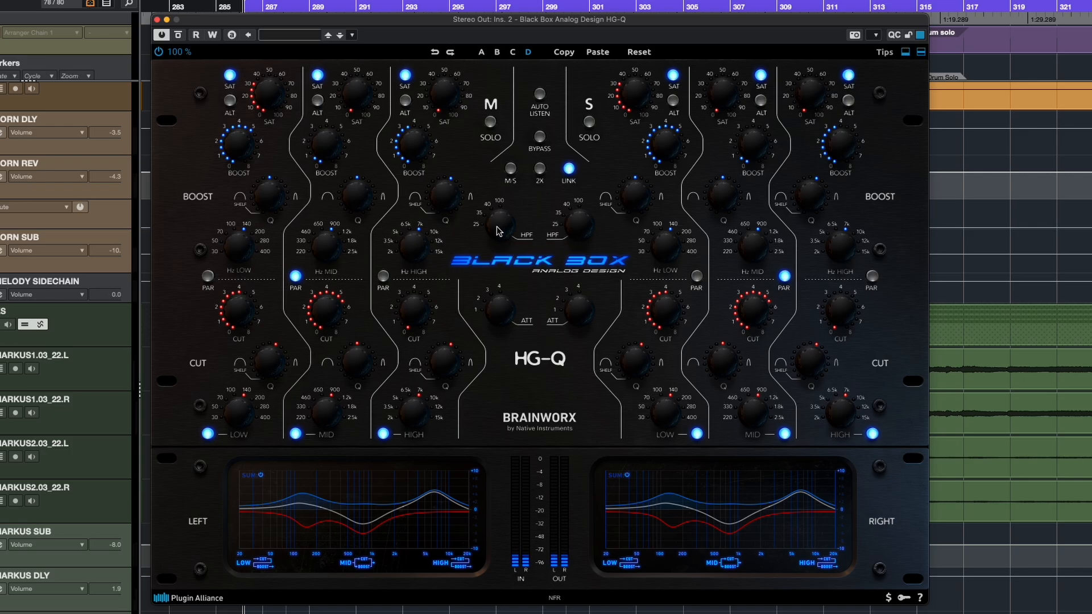
drag(497, 230, 501, 264)
- Set the linked output attenuation to 1 and raise the mid band's saturation to 19%
drag(501, 313, 503, 279)
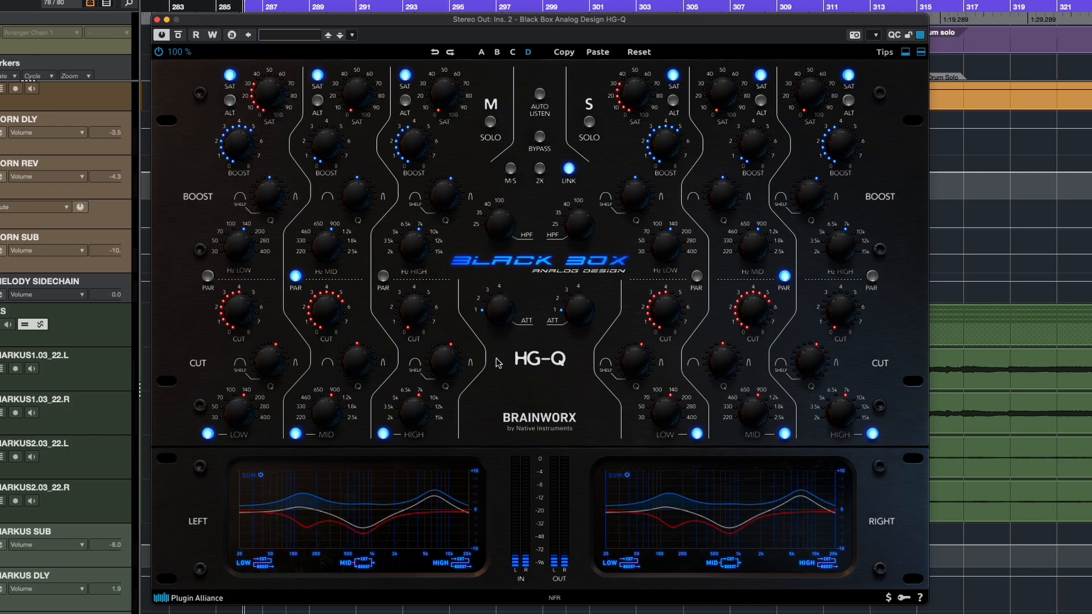
mouse_move(272, 102)
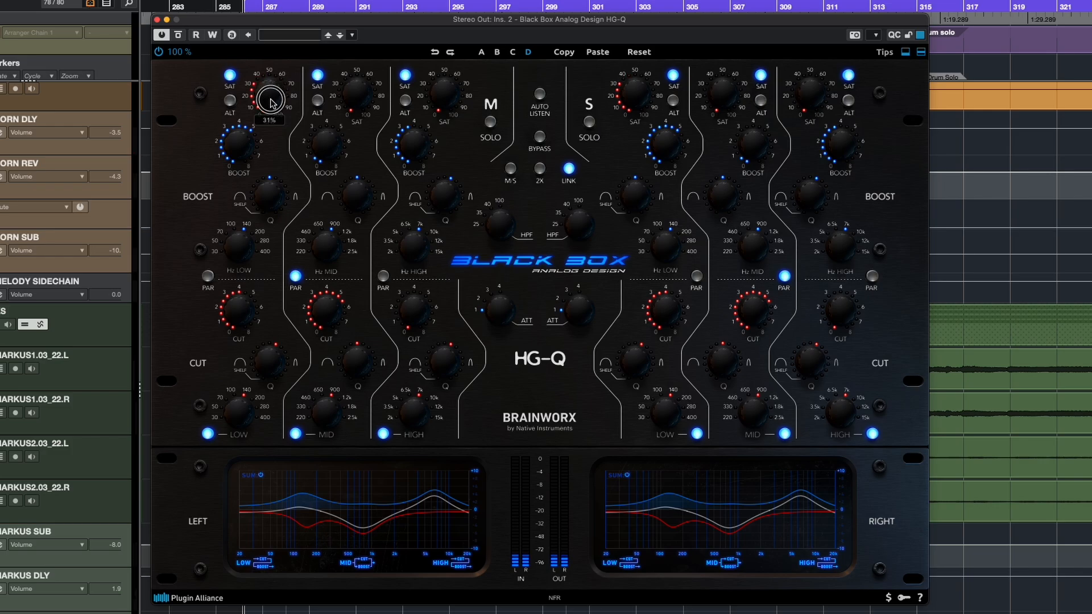
drag(356, 97, 356, 65)
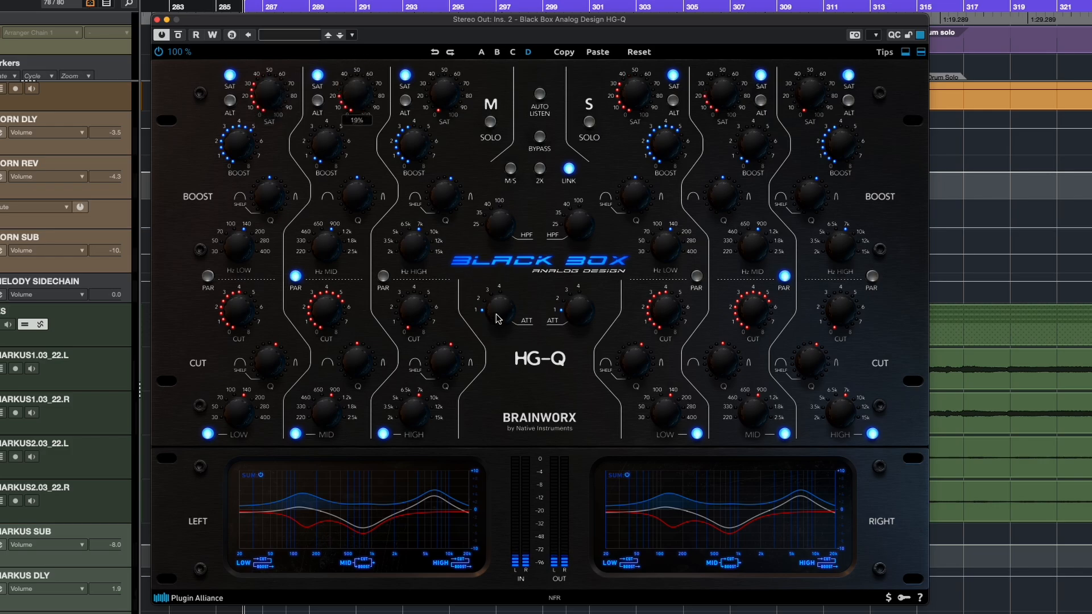
- Try different amounts of linked output attenuation, and set it to 4
mouse_move(496, 313)
mouse_down()
mouse_move(512, 257)
mouse_move(495, 324)
mouse_move(509, 272)
mouse_move(507, 326)
mouse_up()
drag(500, 312, 486, 381)
drag(501, 318, 524, 234)
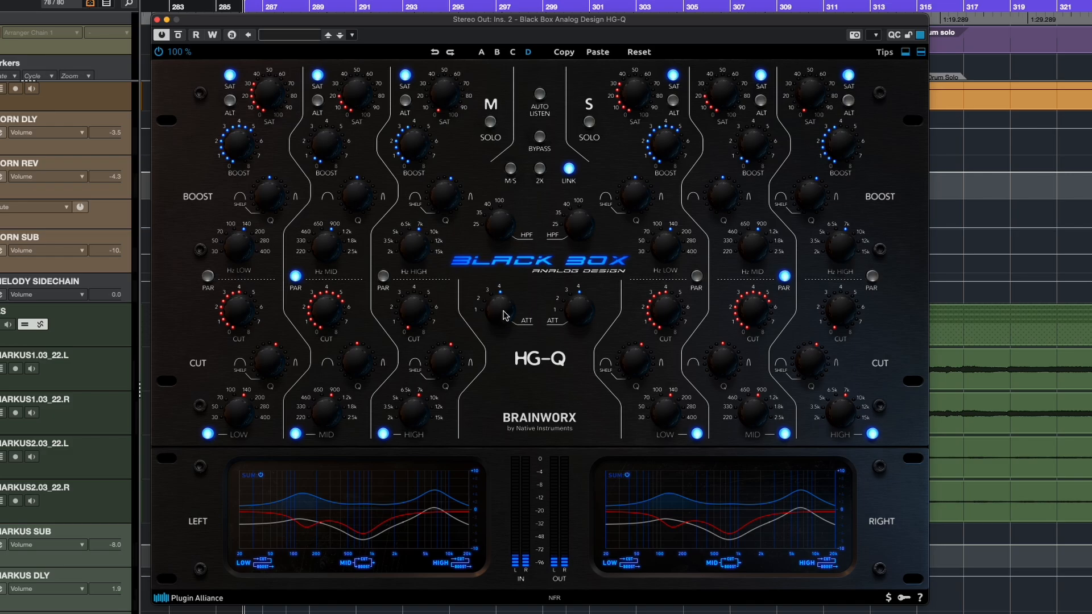
- Reduce the linked output attenuation on the stereo output's HG-Q
mouse_move(508, 309)
mouse_down()
mouse_move(494, 347)
mouse_move(500, 286)
mouse_move(496, 326)
mouse_up()
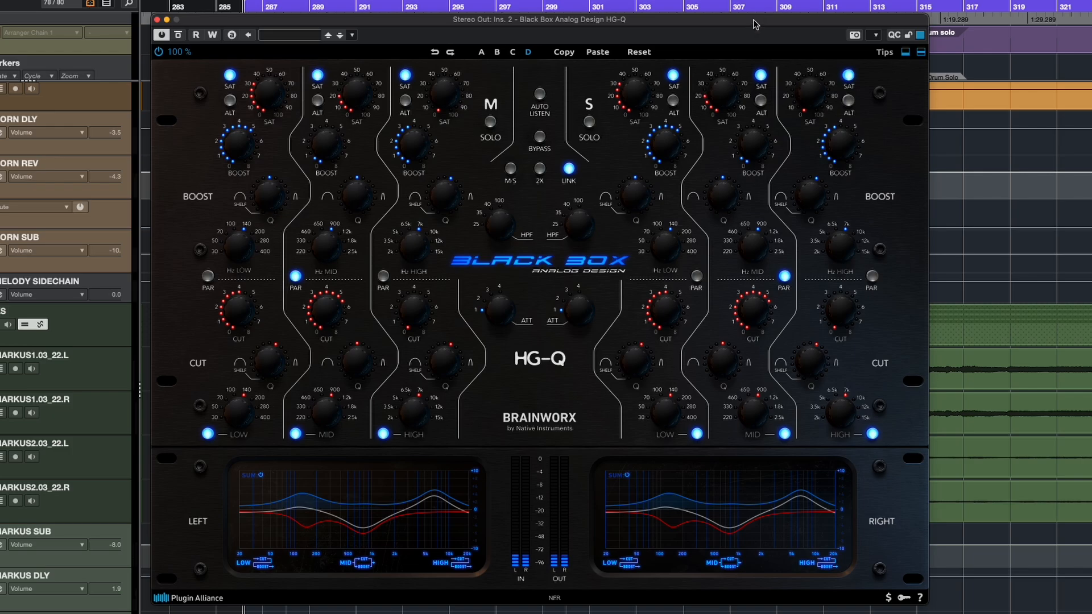
mouse_move(755, 23)
mouse_down()
mouse_move(742, 6)
mouse_move(761, 5)
mouse_up()
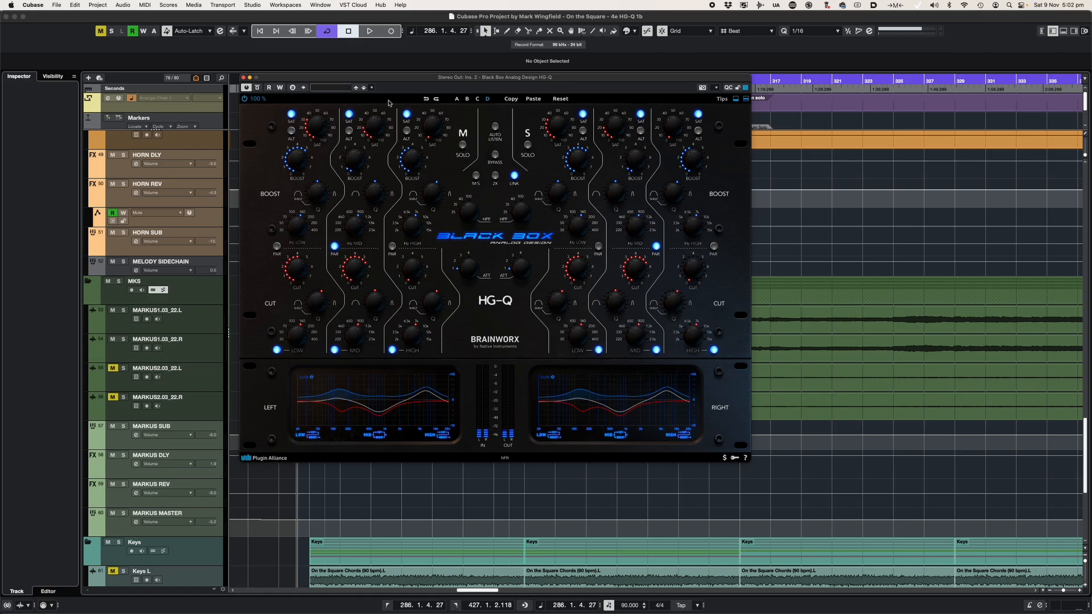
- Recall setting A on the stereo output's HG-Q, bypass the plugin and close its window
click(456, 99)
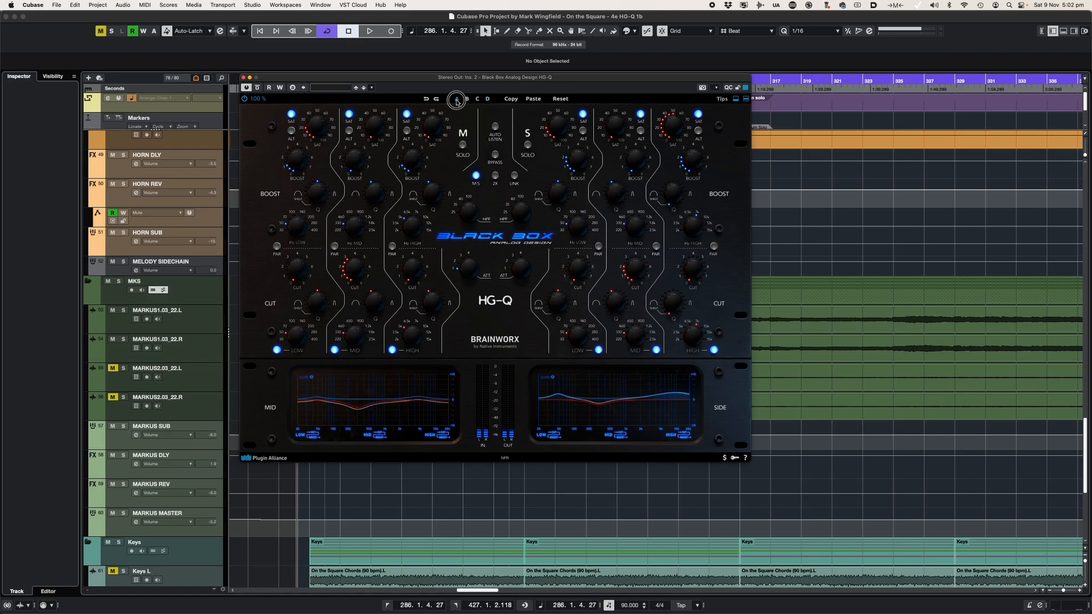
click(257, 88)
click(243, 77)
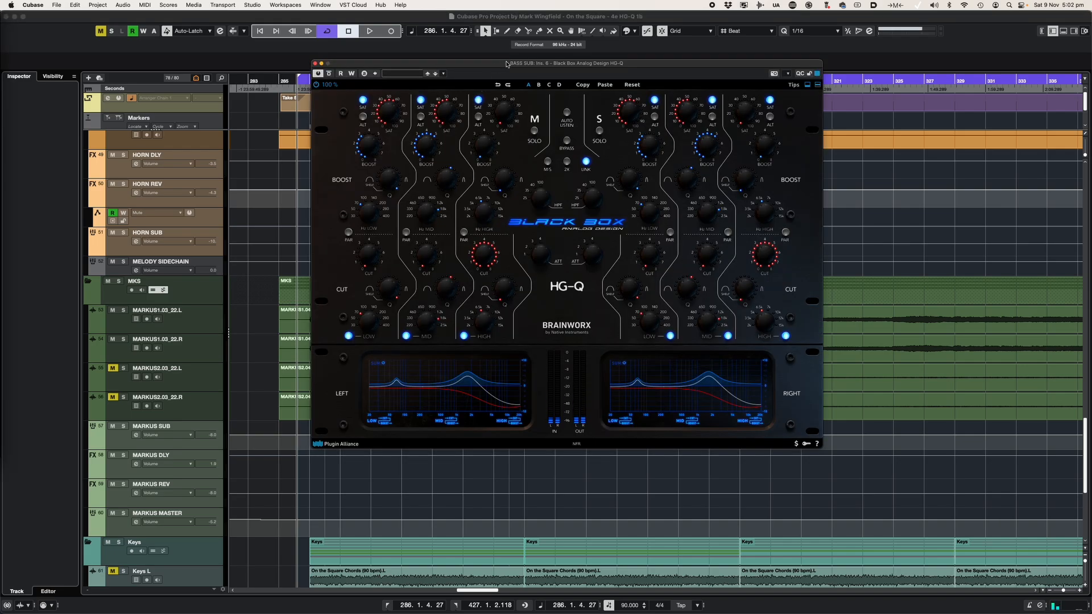
- Solo the bass sub channel and compare it during playback with its HG-Q bypassed and active, leaving the plugin active
drag(503, 62, 470, 59)
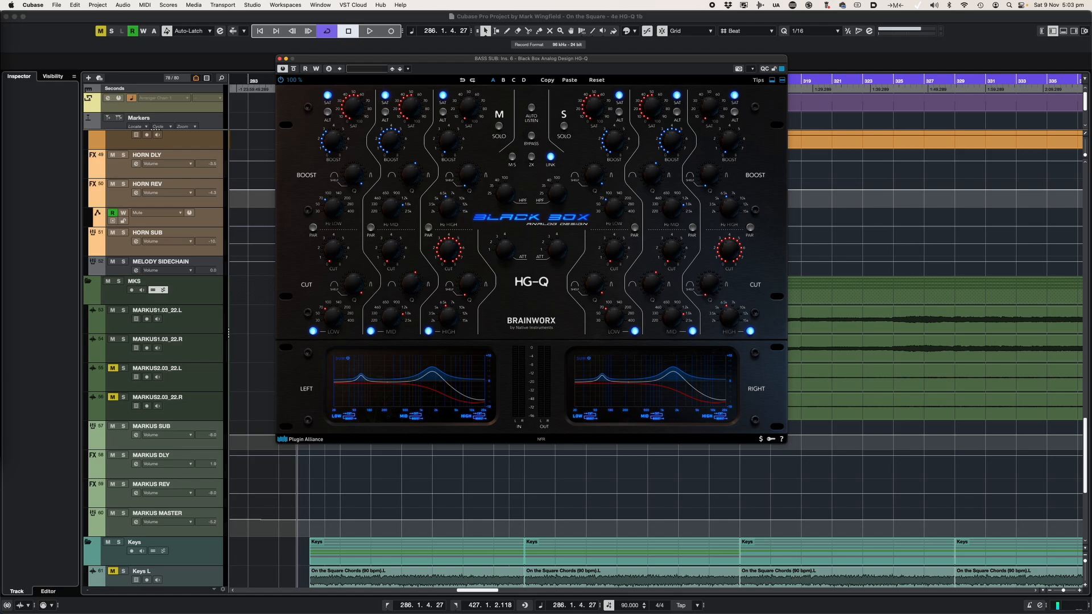
key(s)
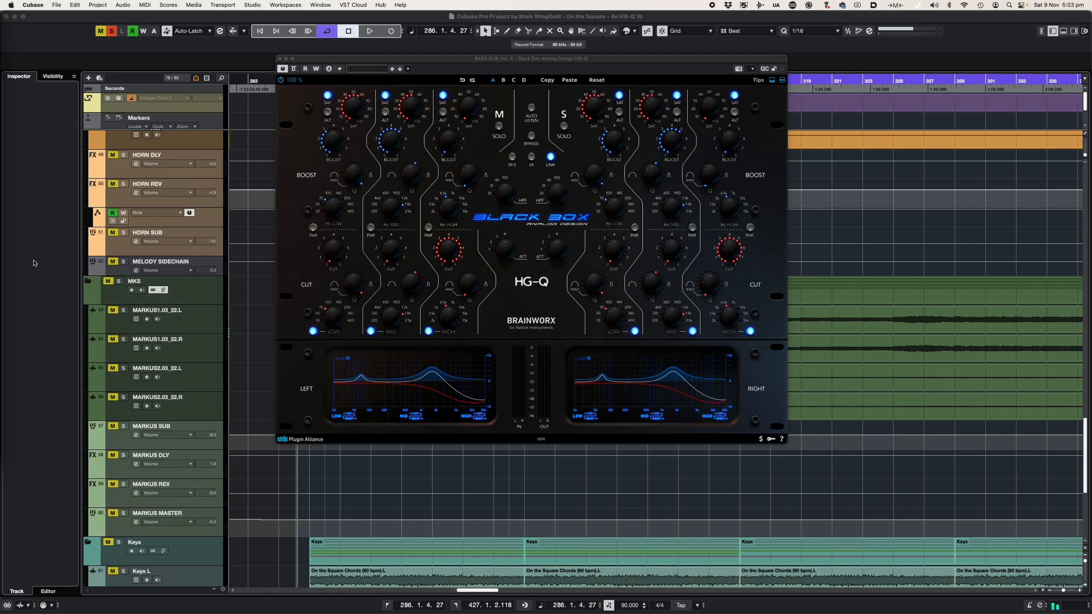
click(294, 68)
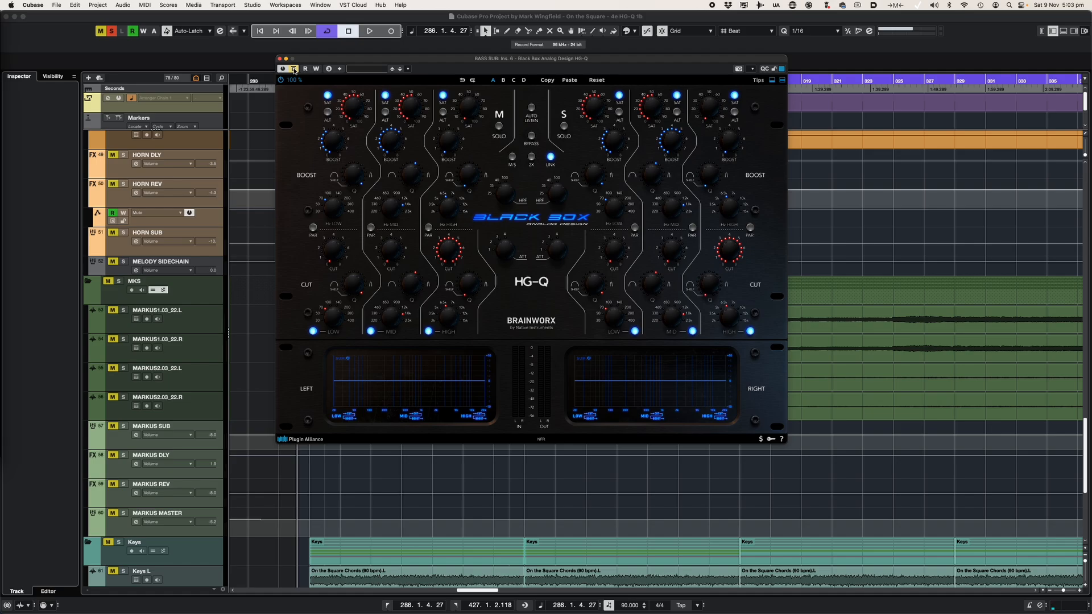
key(space)
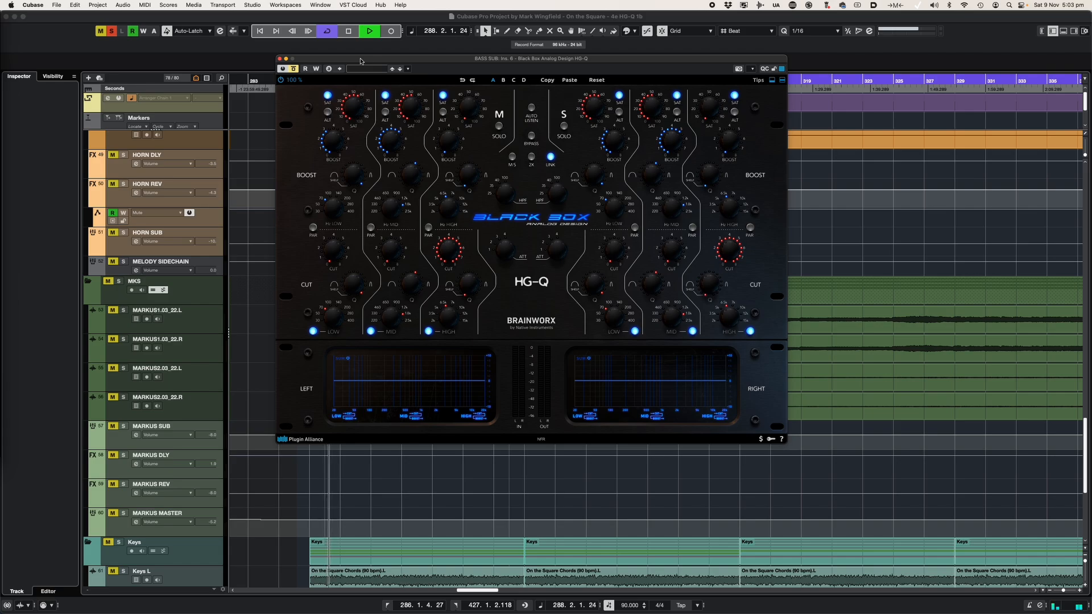
click(294, 69)
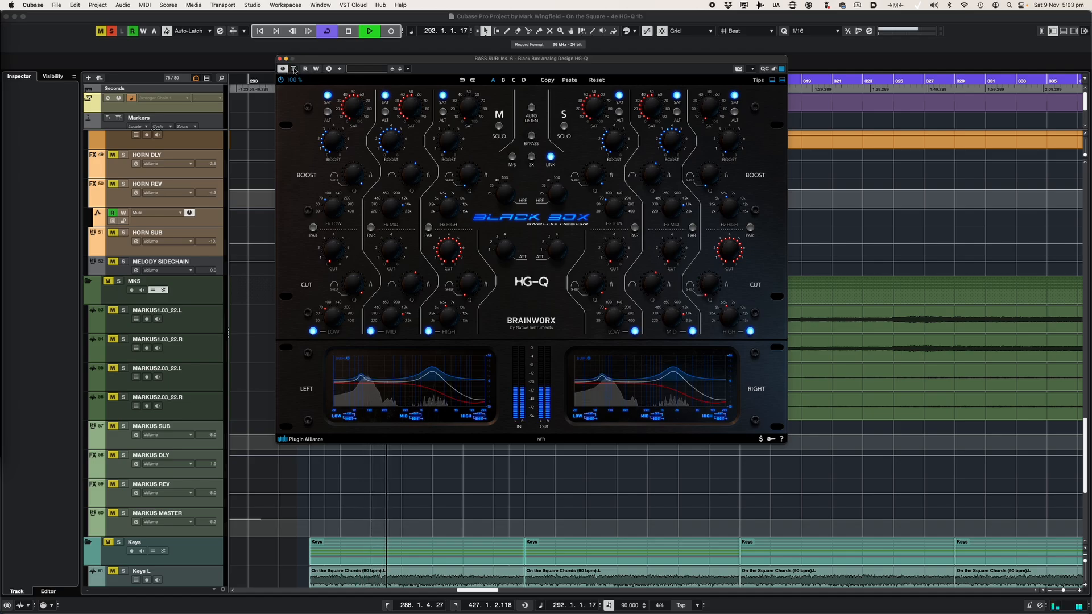
click(294, 69)
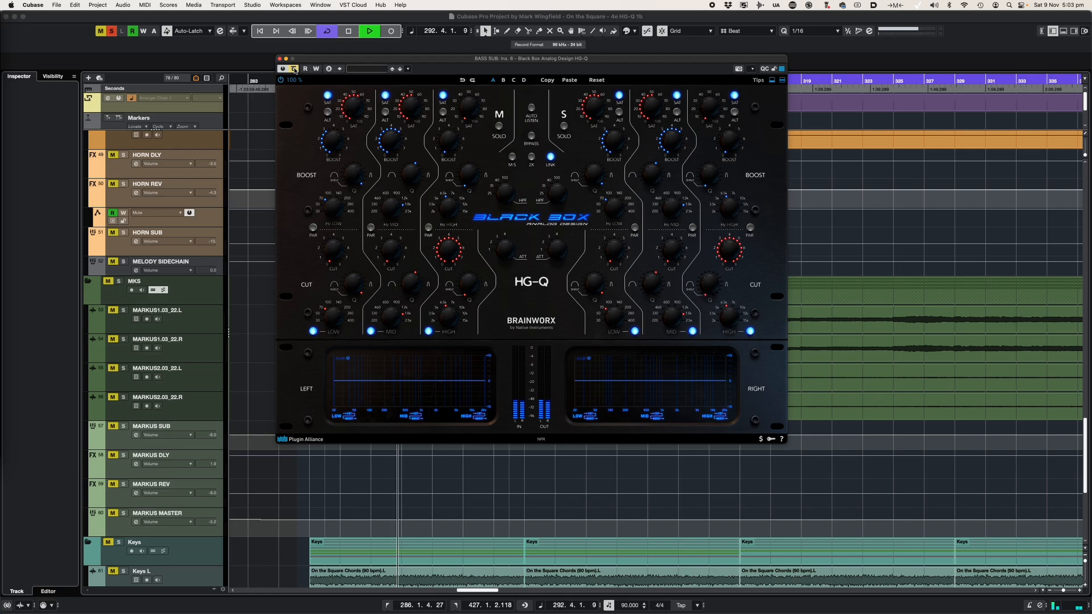
click(294, 68)
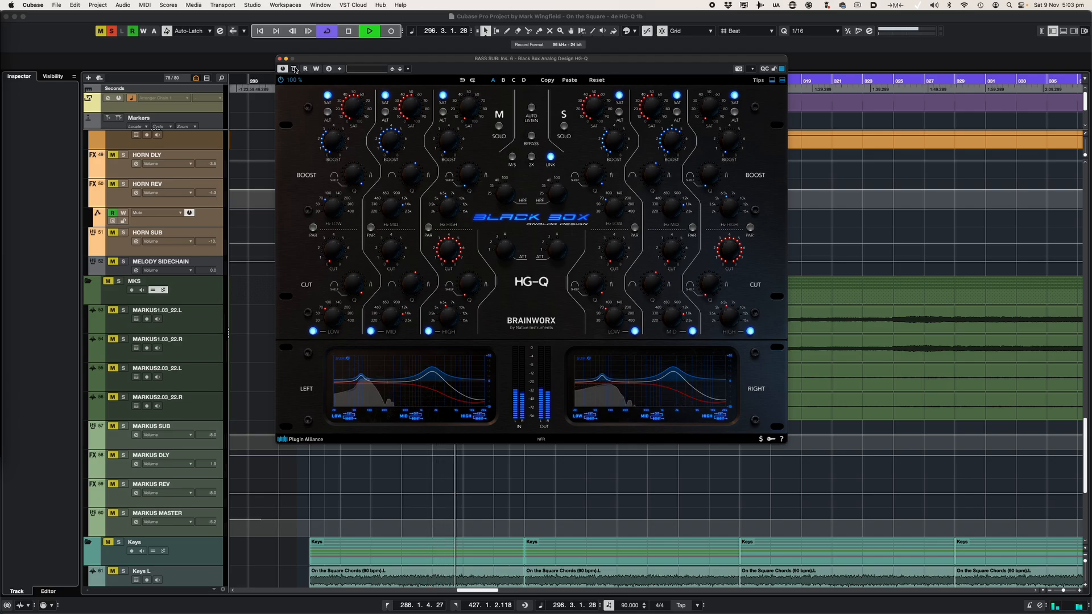
click(294, 69)
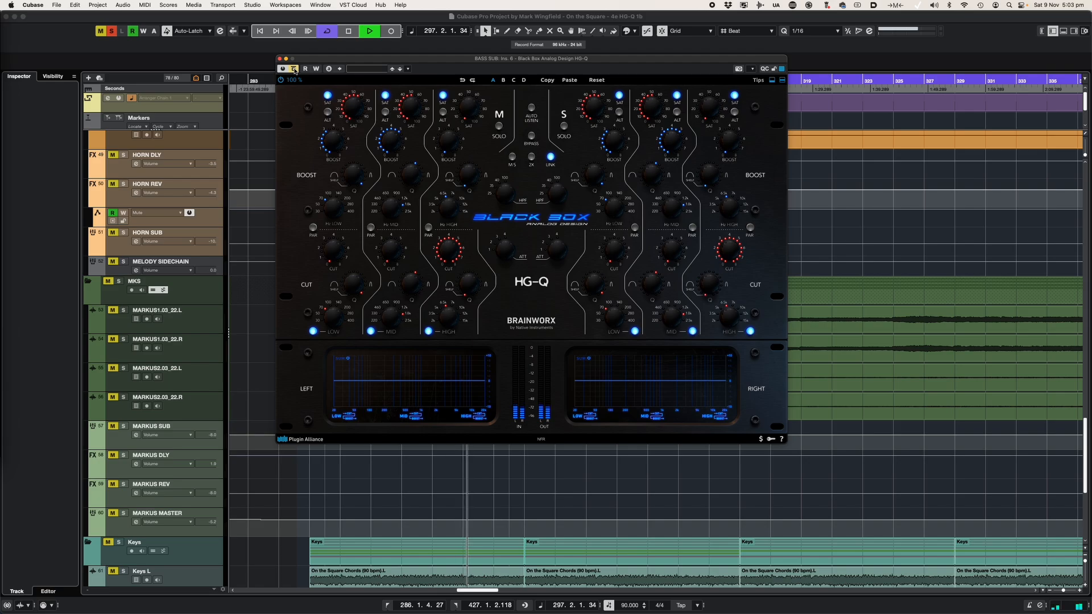
click(294, 69)
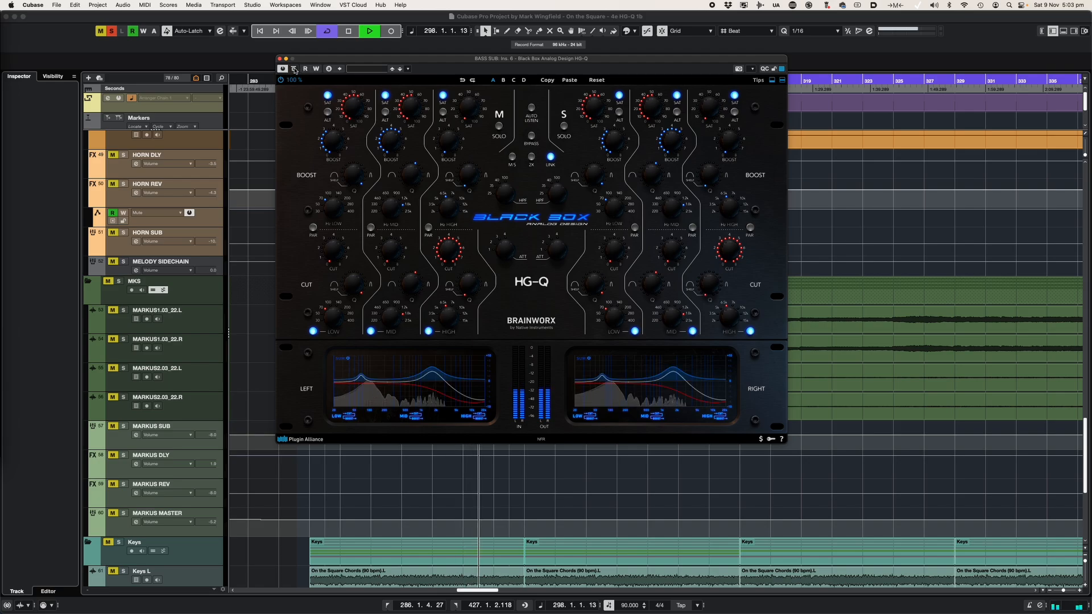
key(space)
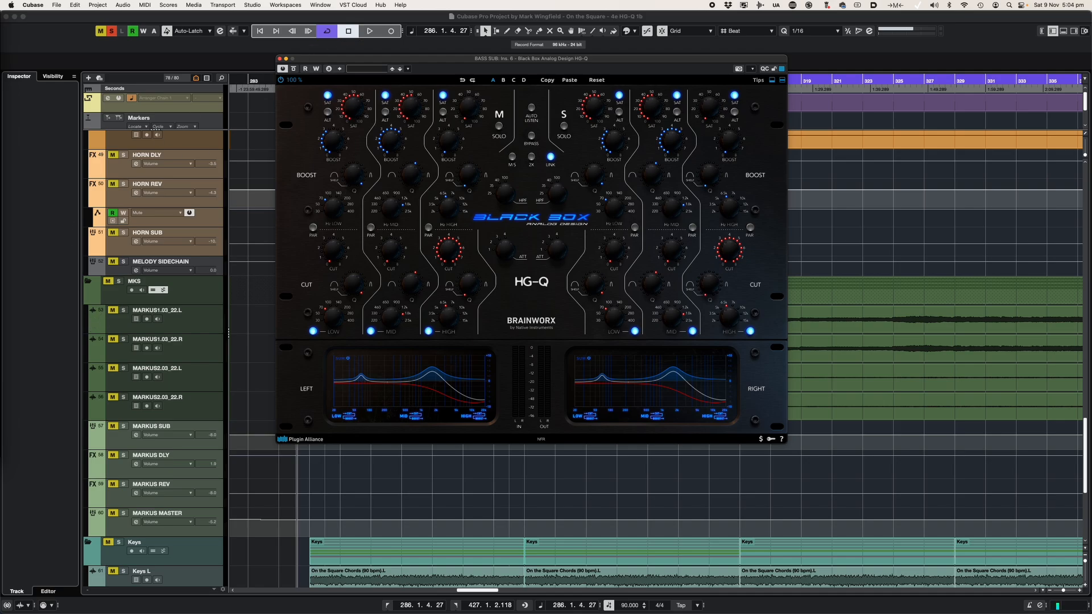
- Clear all solos and compare the full mix during playback with the bass sub's HG-Q bypassed and active, leaving it active
click(112, 32)
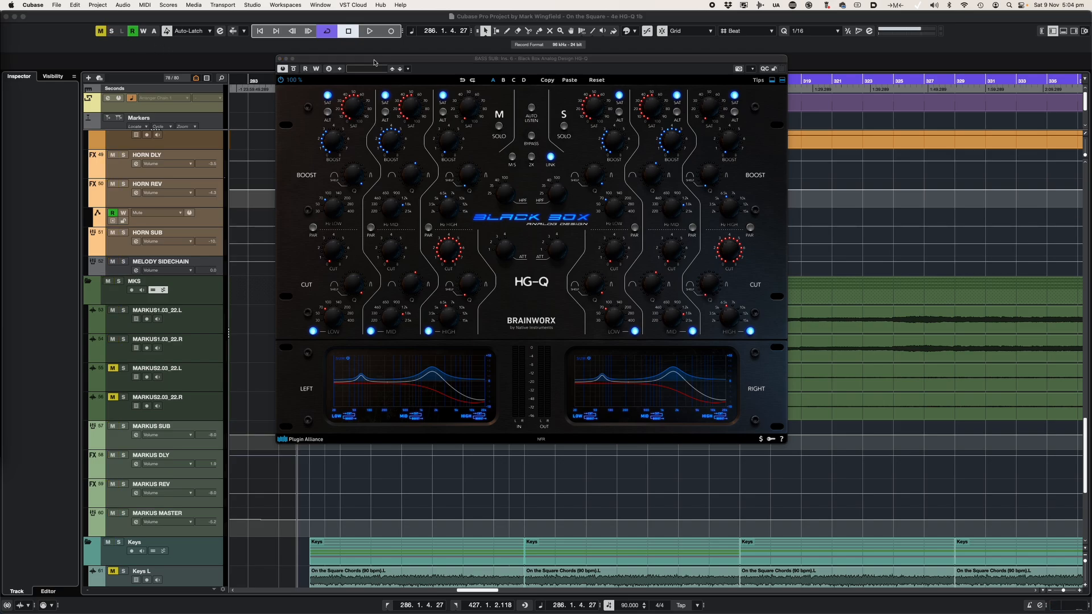
drag(421, 59, 409, 52)
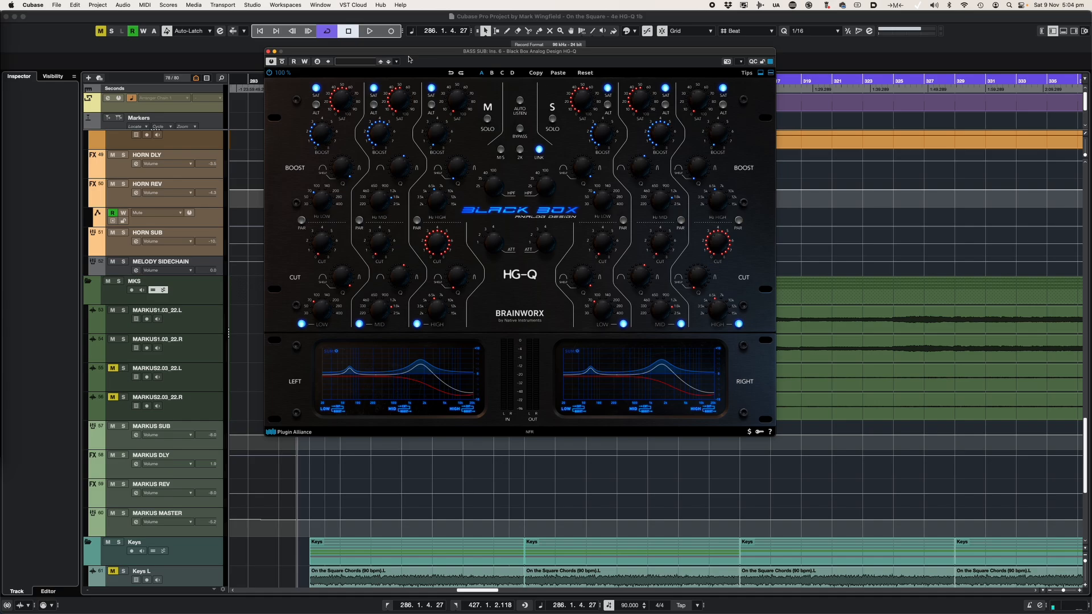
click(282, 62)
key(space)
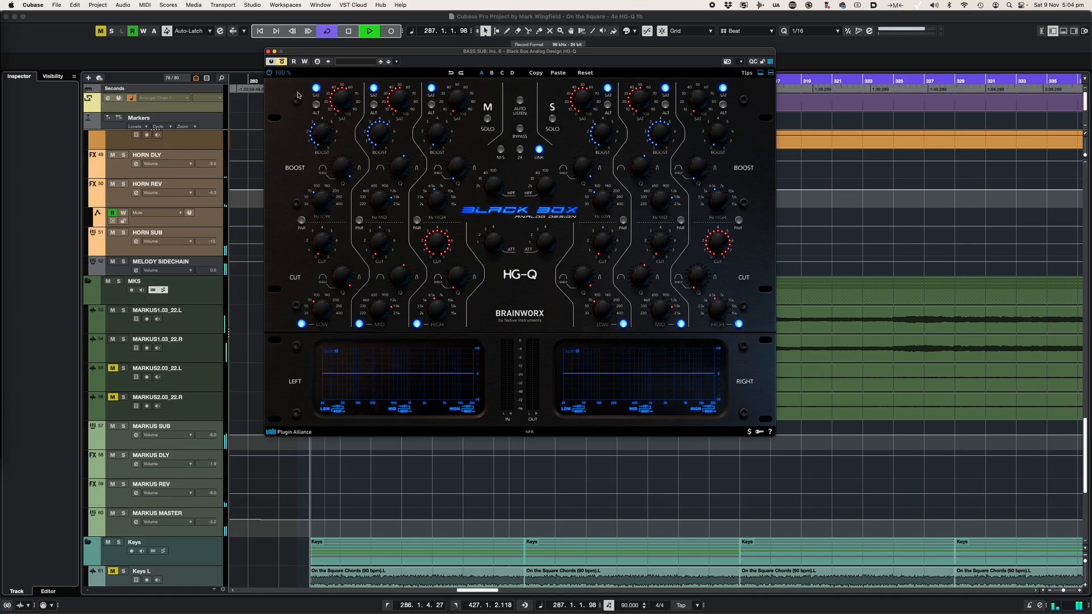
click(282, 62)
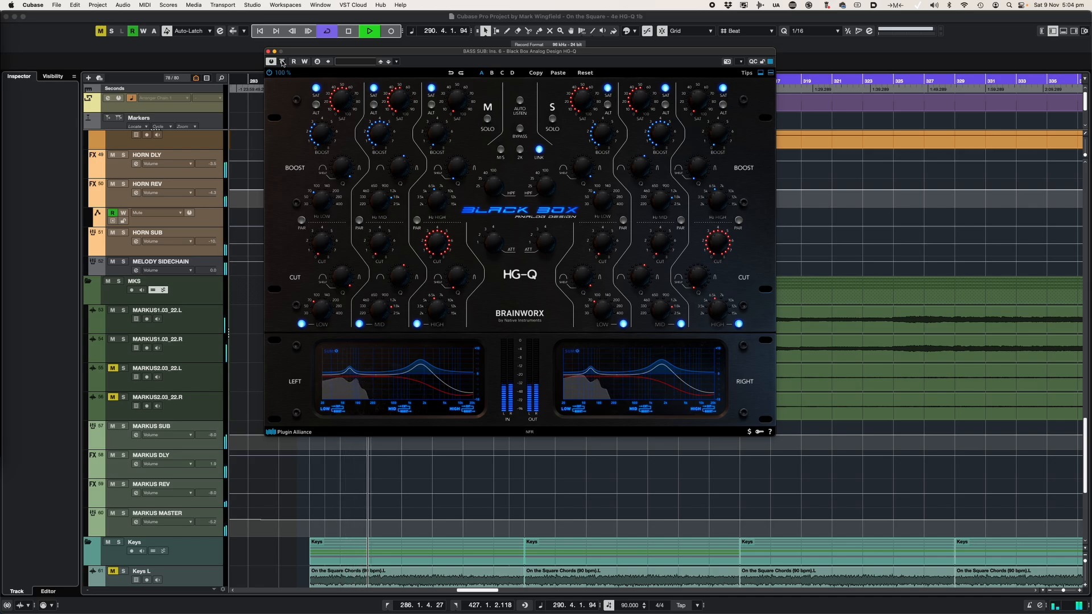
click(282, 62)
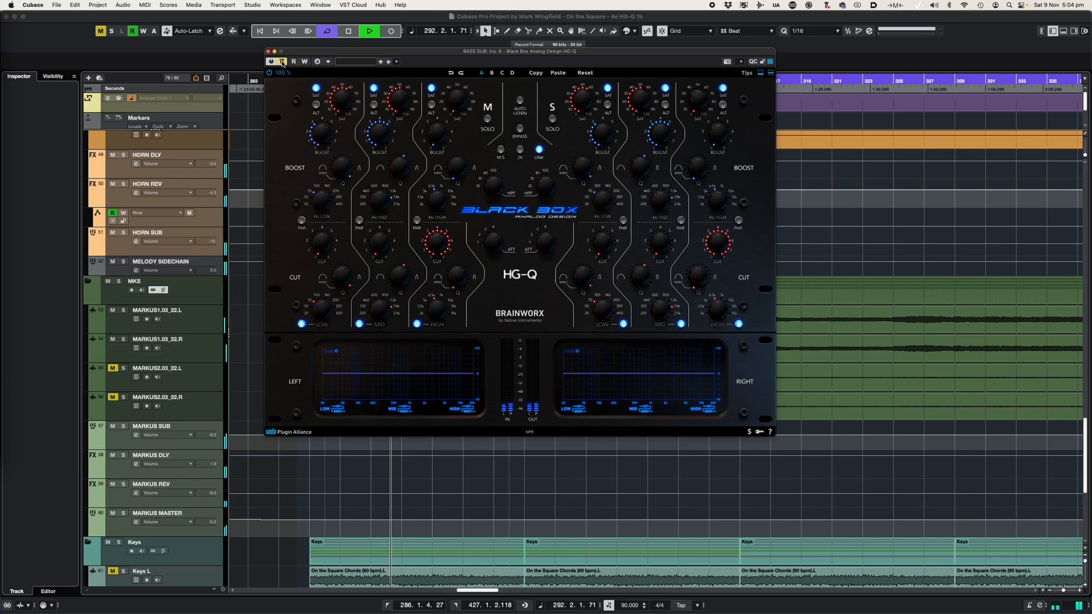
click(282, 62)
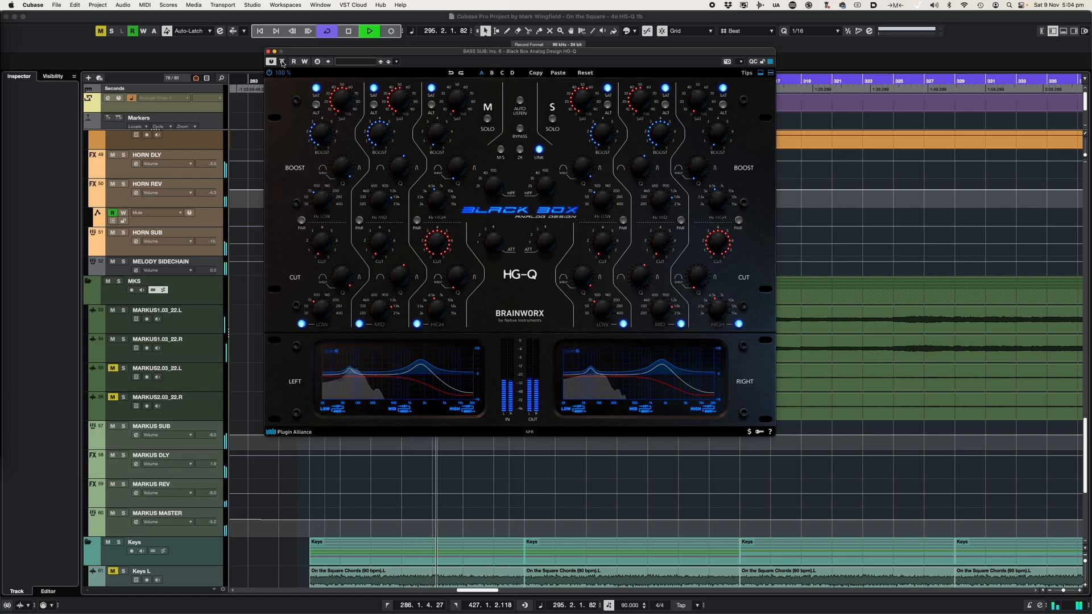
click(282, 61)
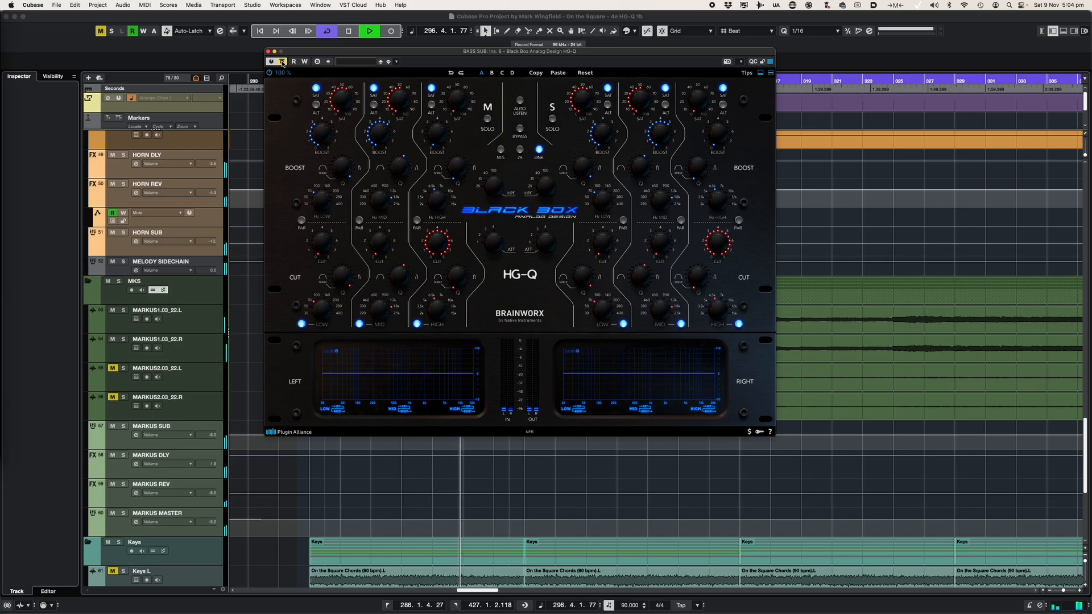
click(283, 61)
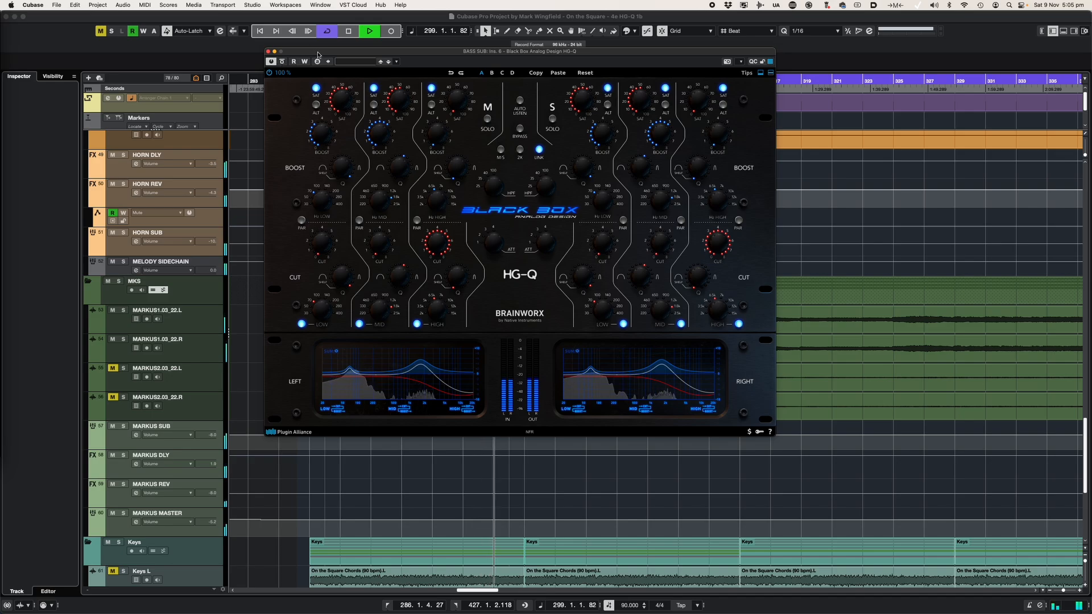
key(space)
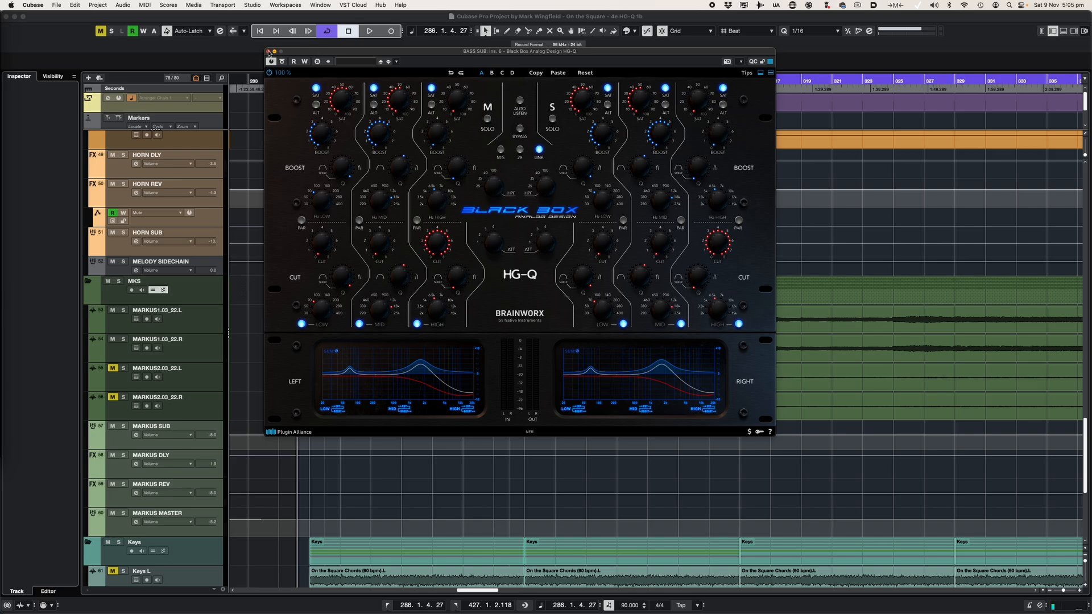
drag(335, 57, 327, 53)
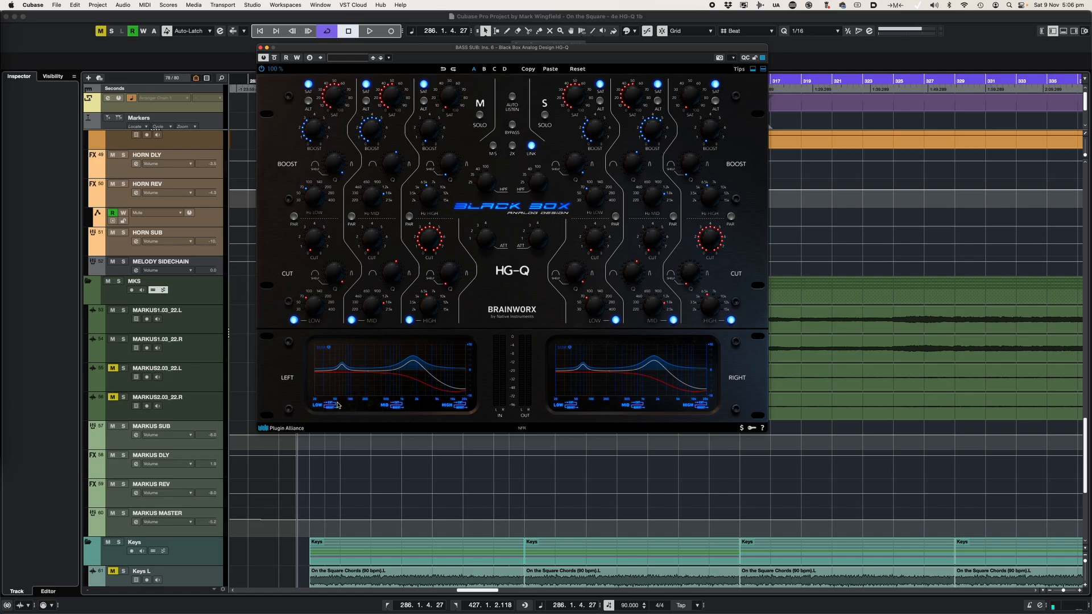
drag(406, 46, 375, 38)
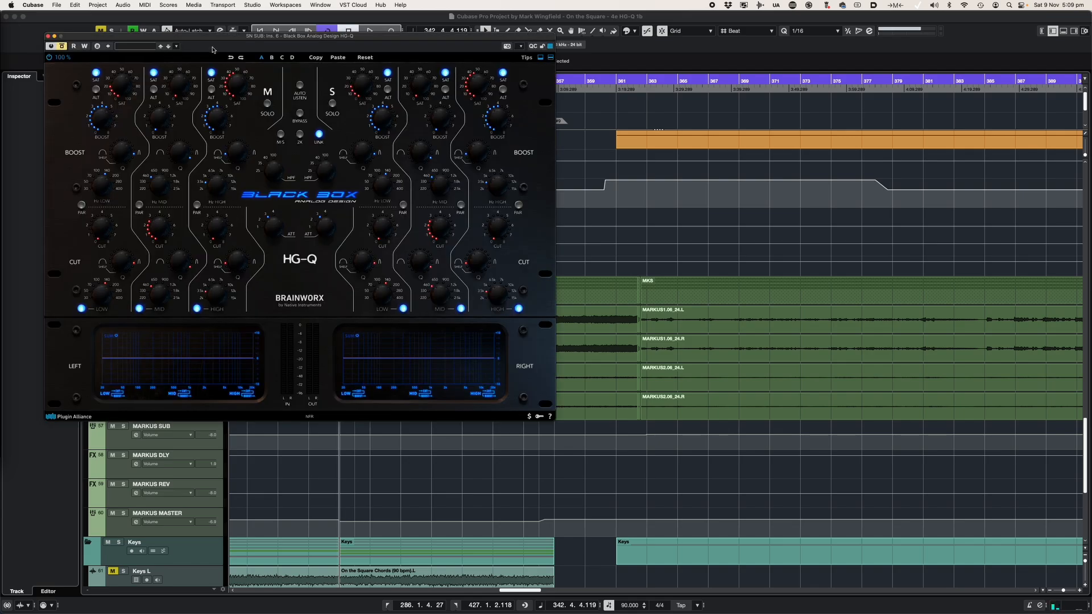
- Solo the SN SUB channel and compare it during playback with its HG-Q bypassed and active, leaving the plugin active
drag(209, 38, 360, 54)
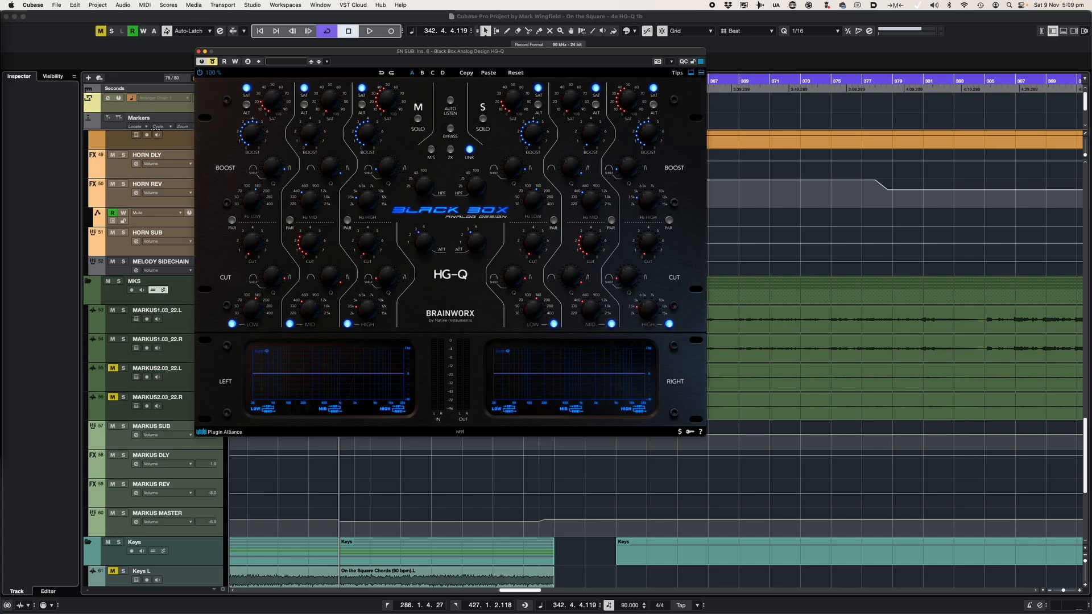
key(s)
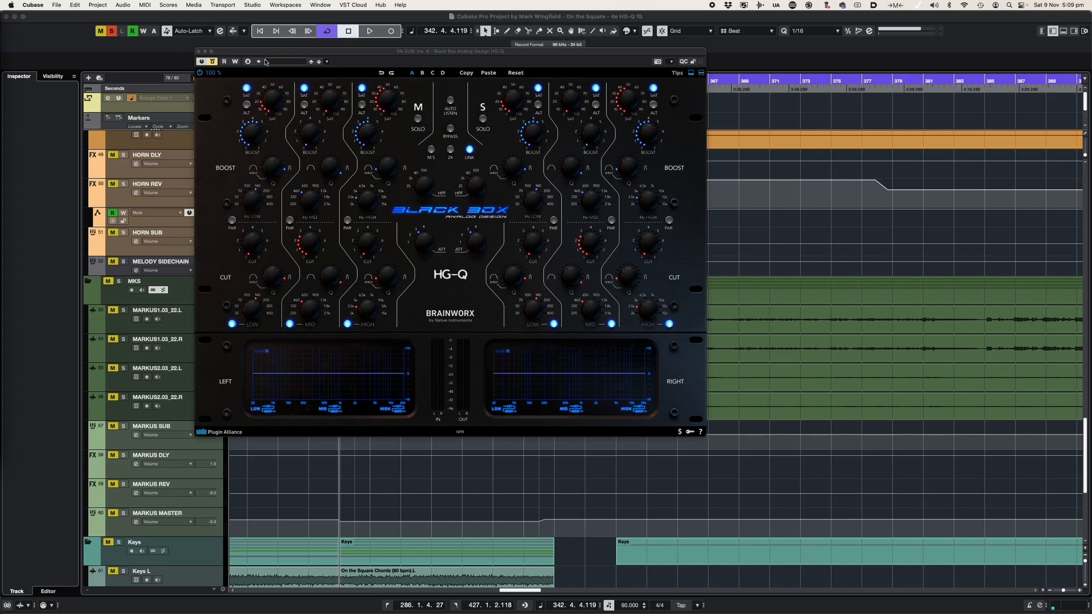
drag(358, 52, 364, 52)
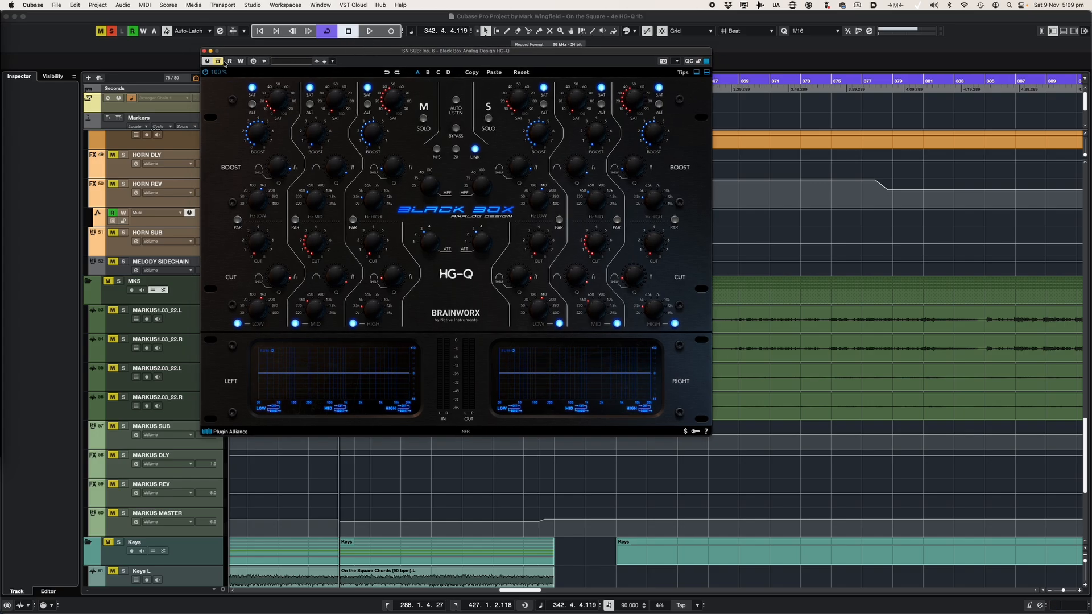
key(space)
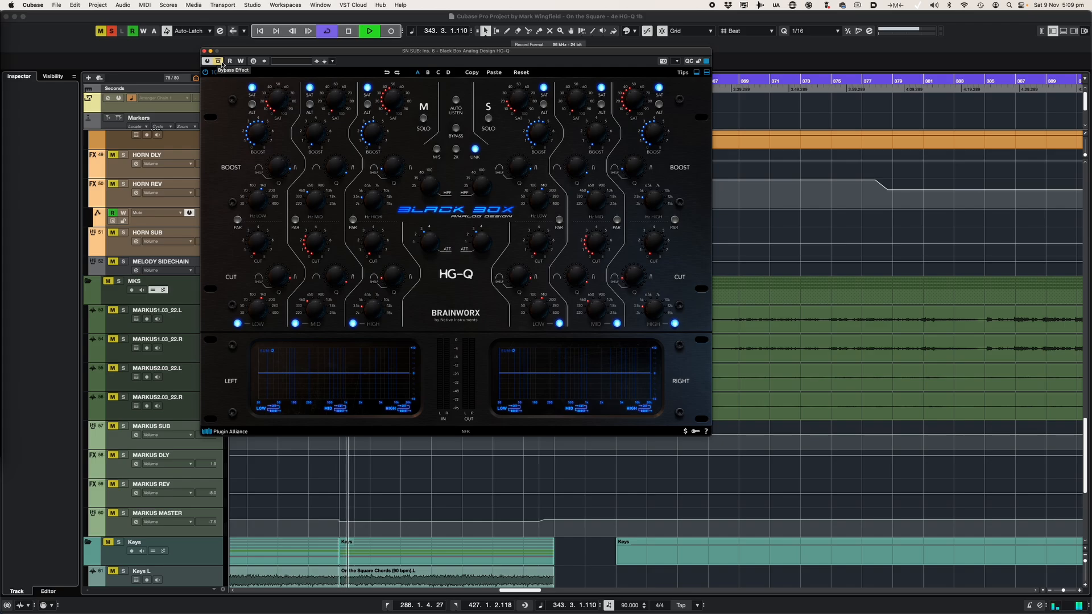
click(220, 61)
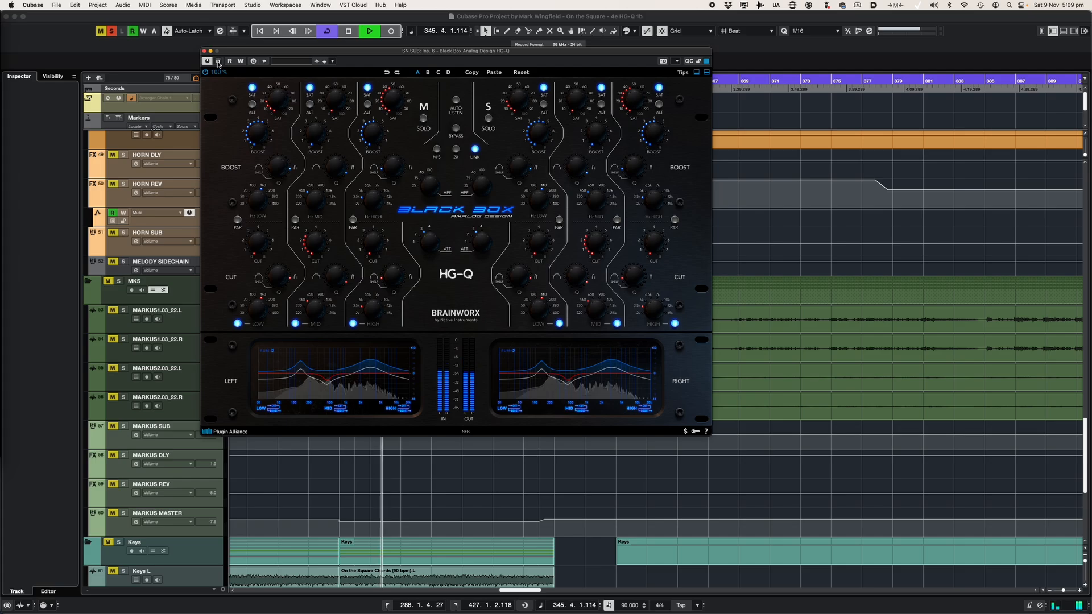
click(219, 62)
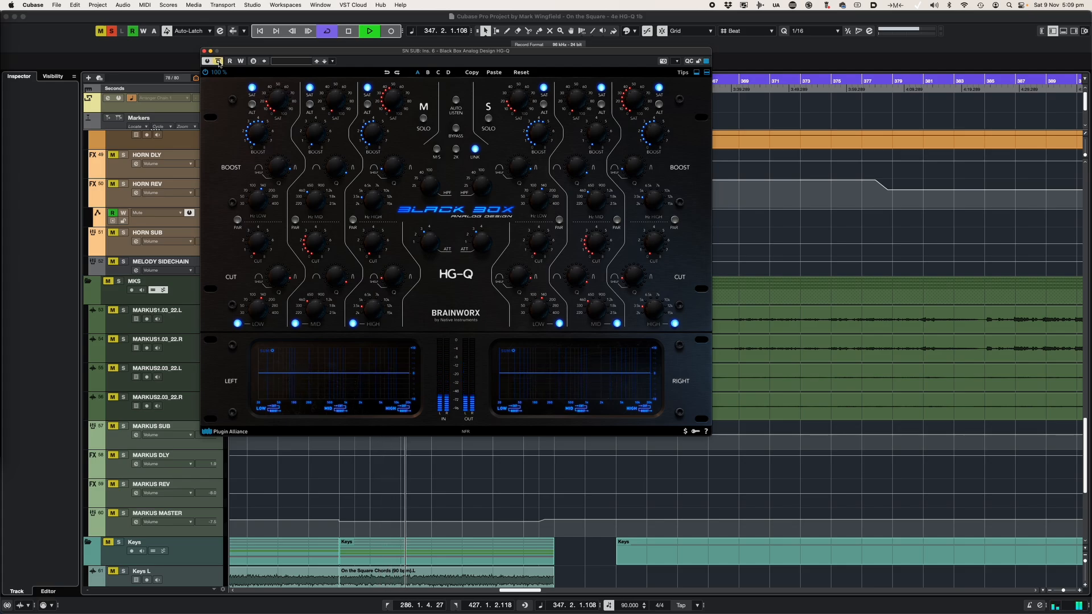
click(219, 61)
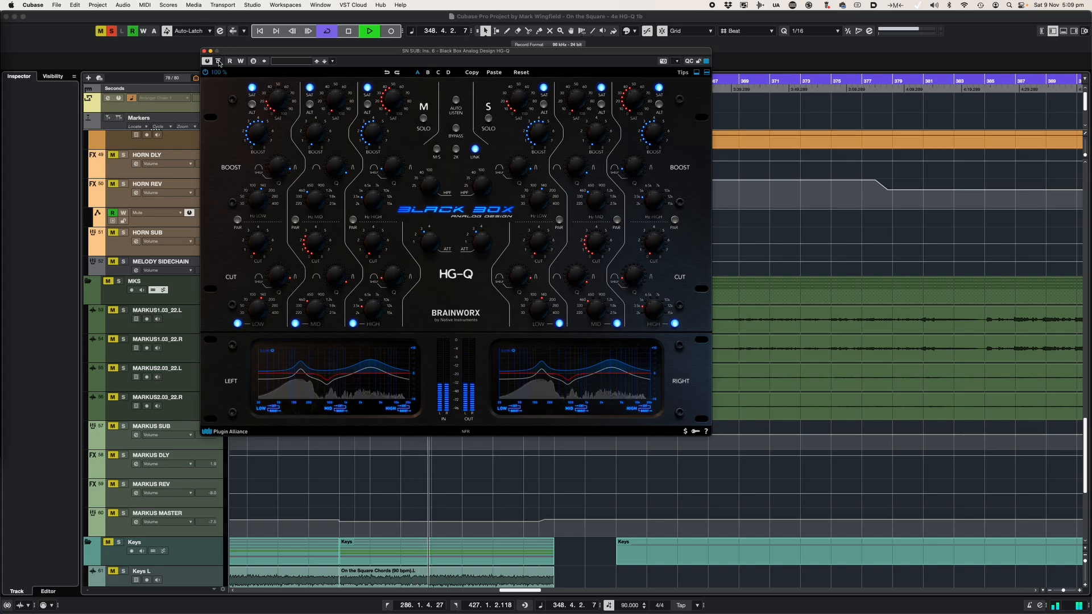
click(218, 61)
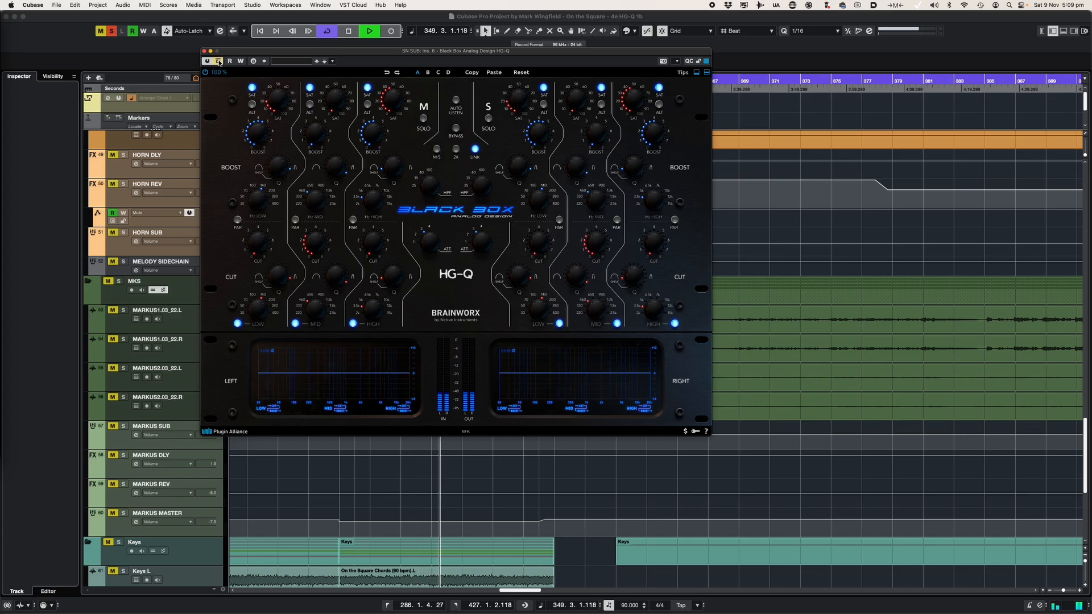
key(space)
click(219, 61)
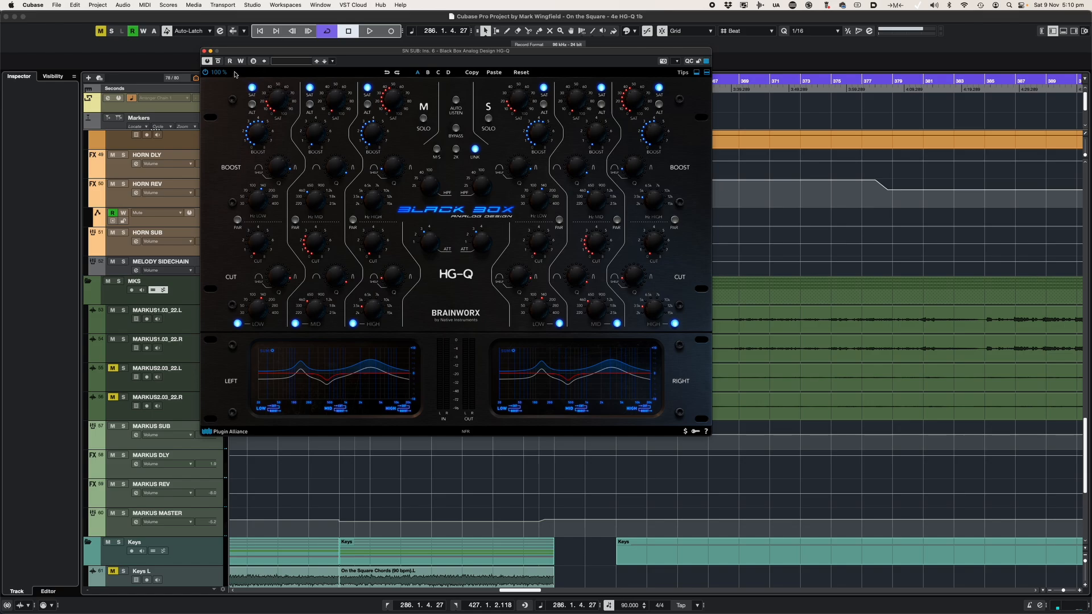
- Compare the full mix during playback with the SN SUB's HG-Q bypassed and active, leaving the plugin active
click(219, 62)
key(space)
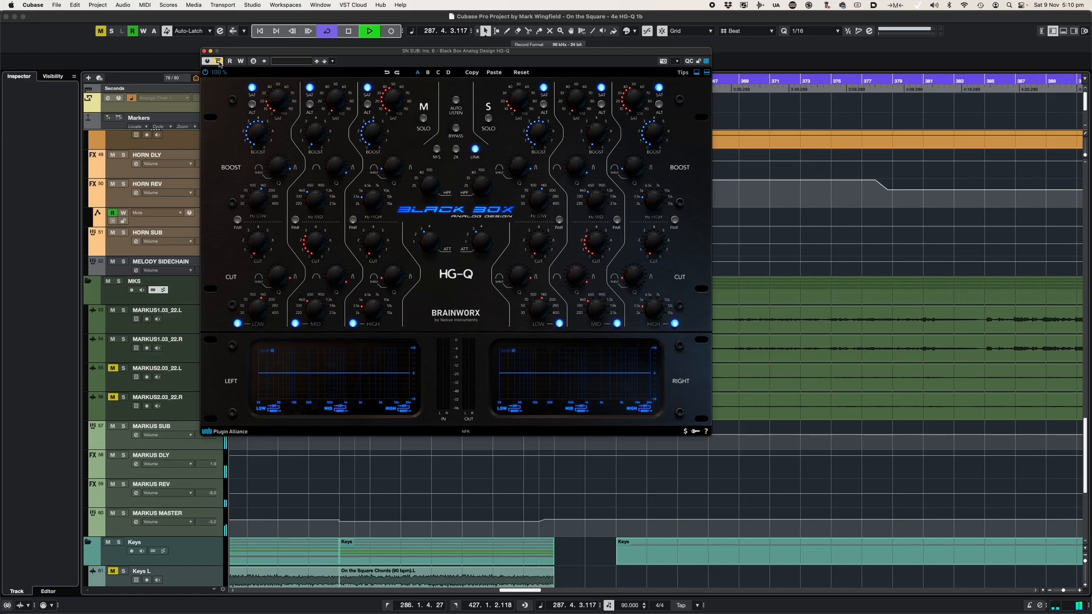
click(218, 62)
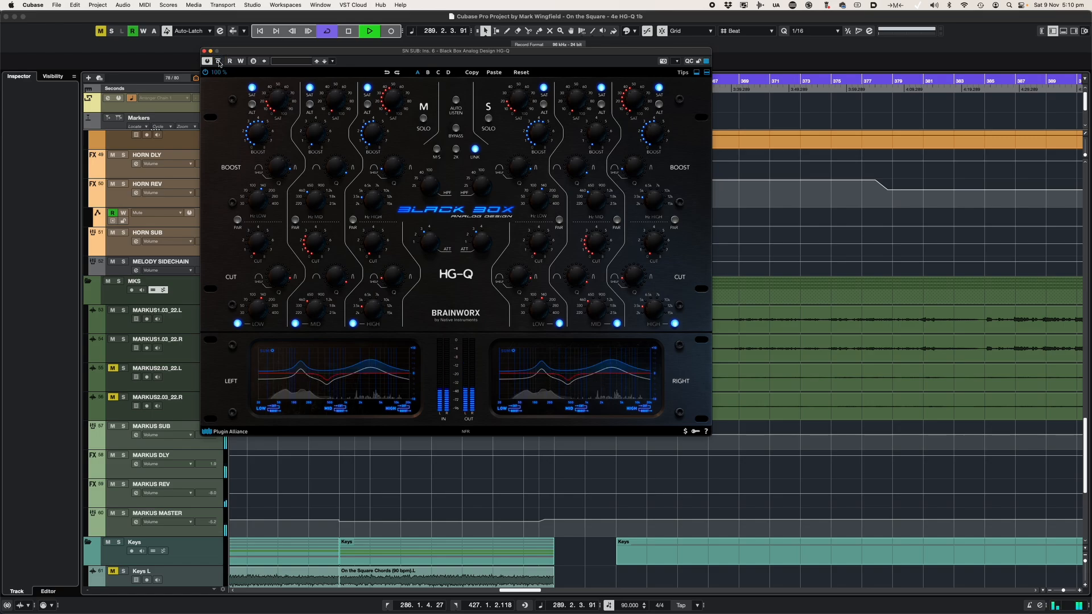
click(218, 62)
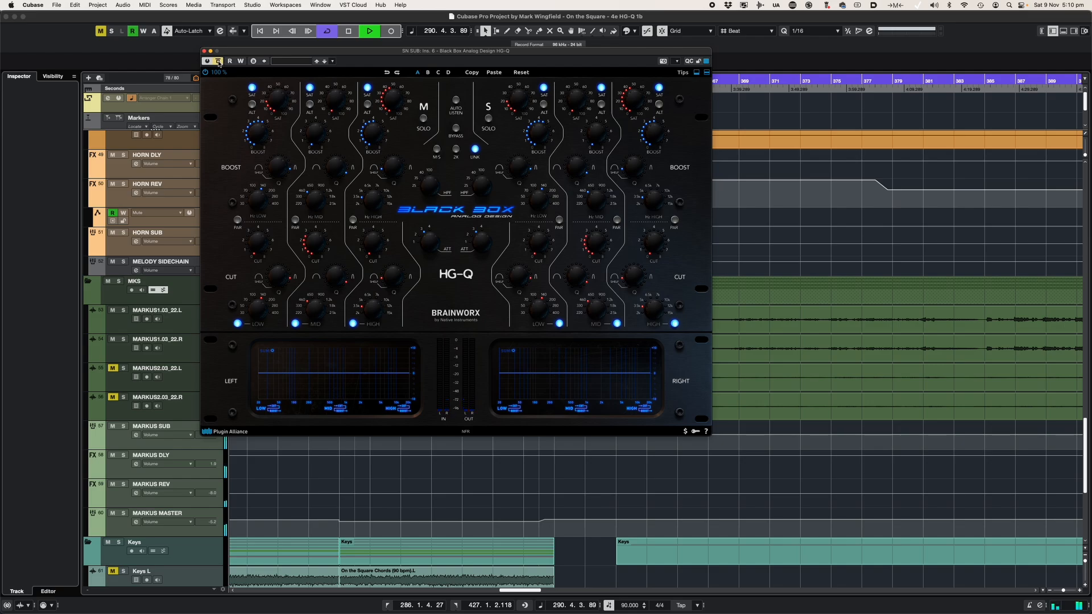
click(219, 62)
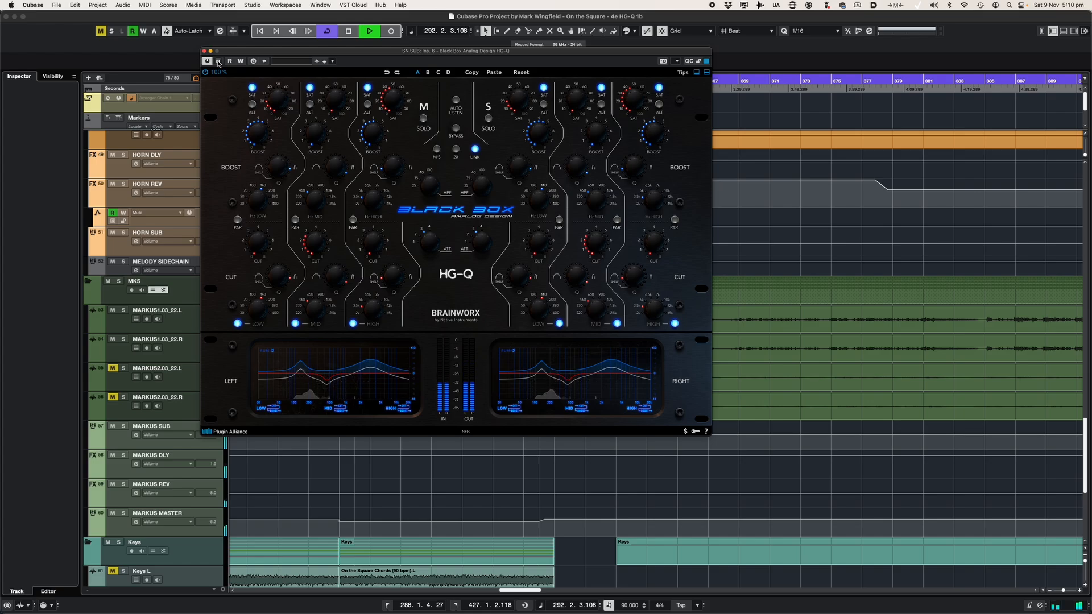
click(219, 62)
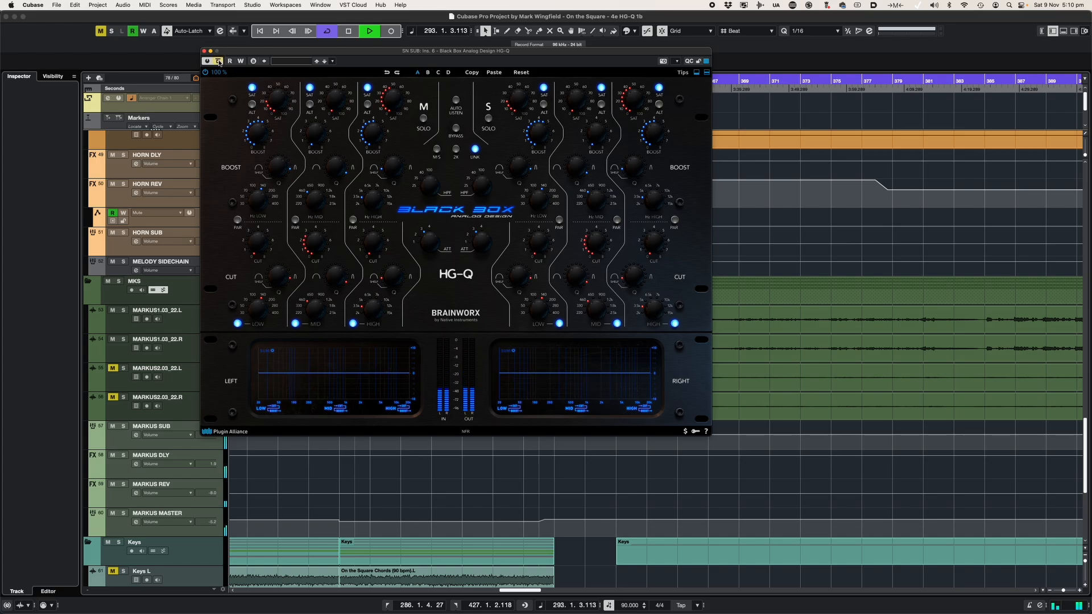
click(218, 62)
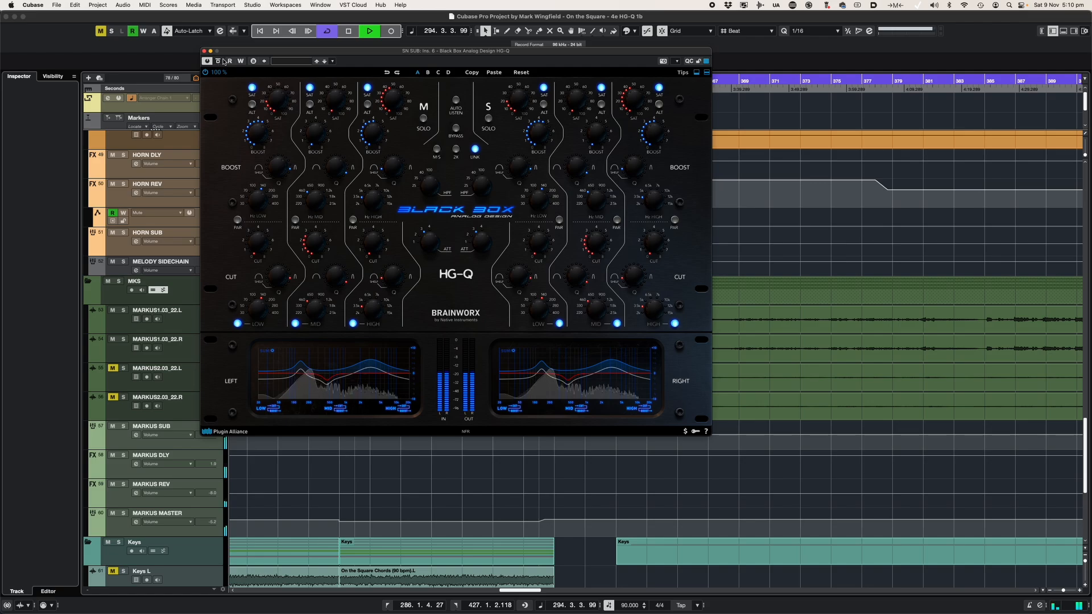
- Set the high-band Boost on the SN SUB's HG-Q to 2.5 dB and stop playback
click(376, 139)
drag(376, 138, 376, 141)
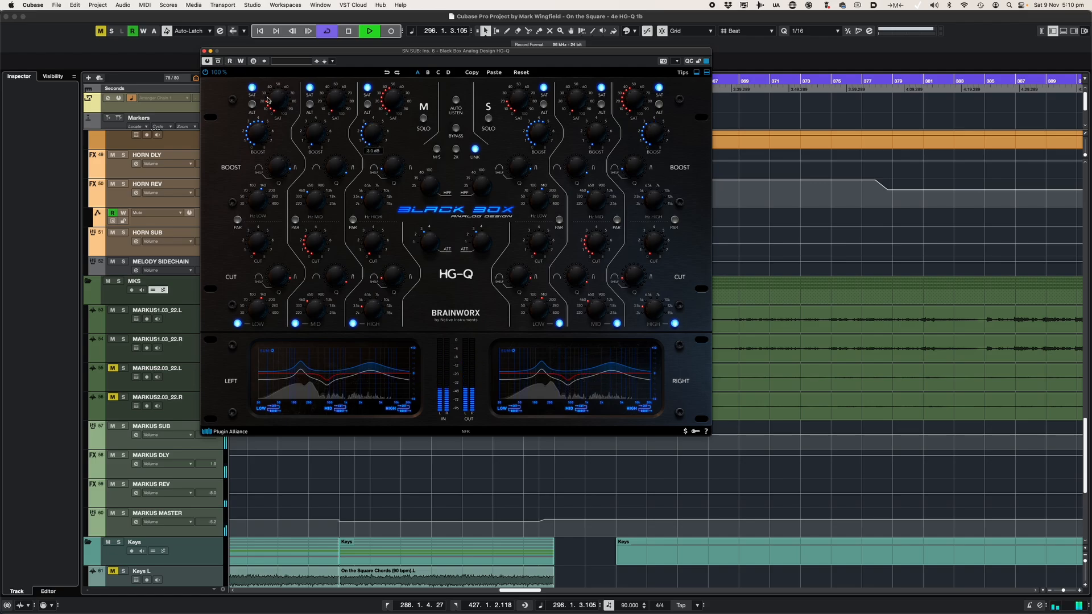
key(space)
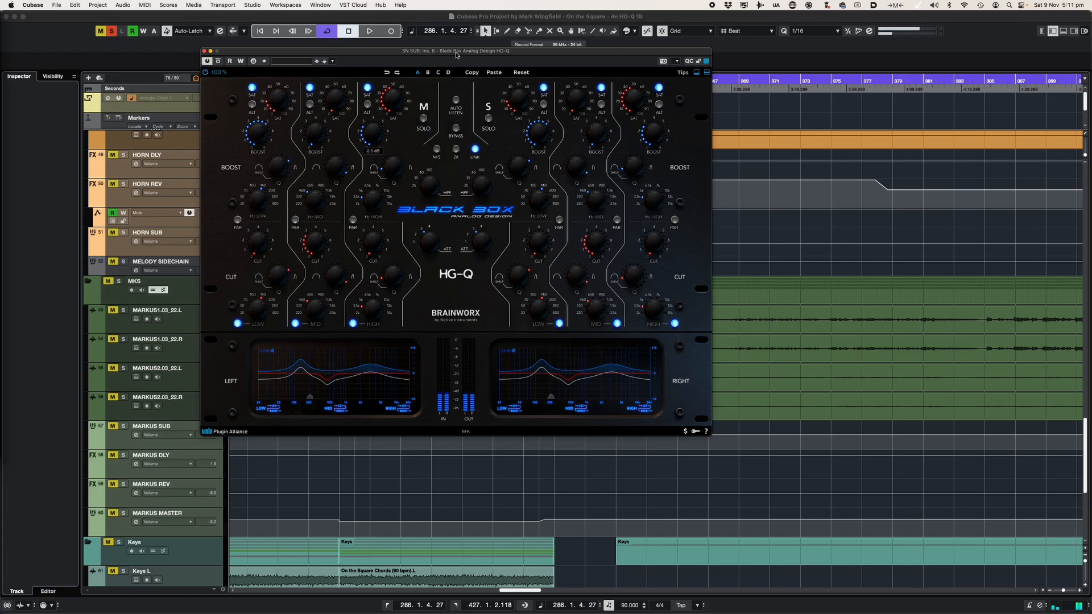
- Position the playhead at bar 315, where the Drum solo section starts, keeping the HG-Q window in view
drag(457, 50, 0, 33)
scroll(487, 175, left, 10)
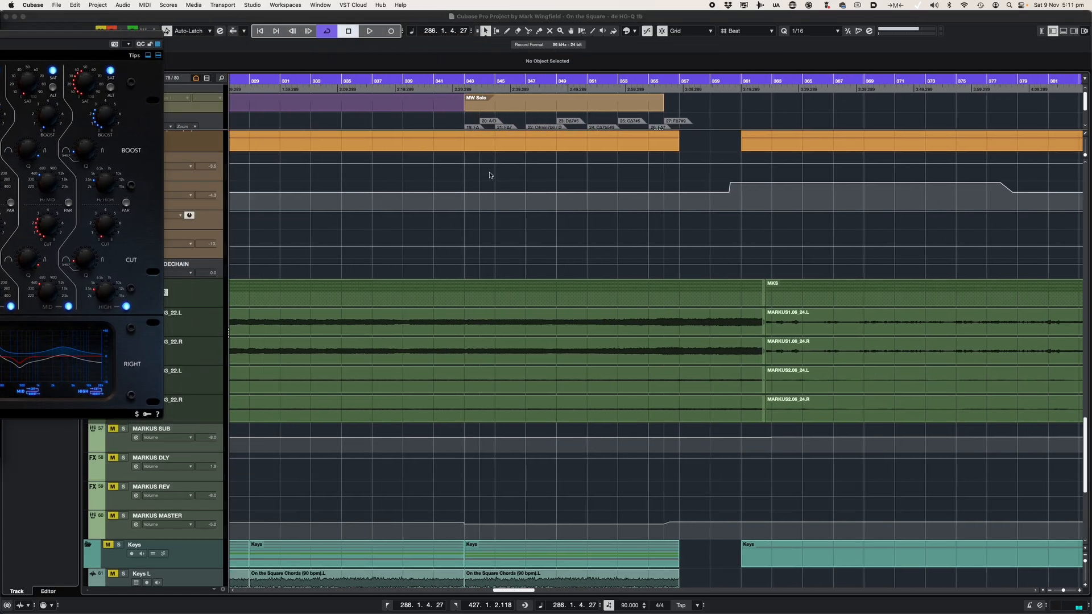
click(446, 87)
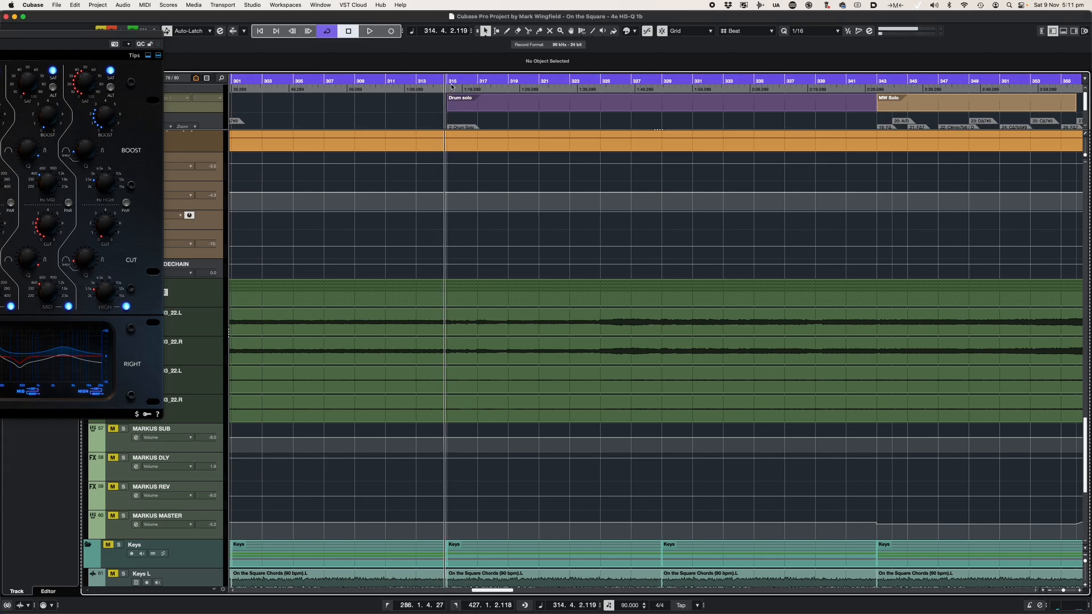
click(450, 87)
drag(1, 34, 724, 46)
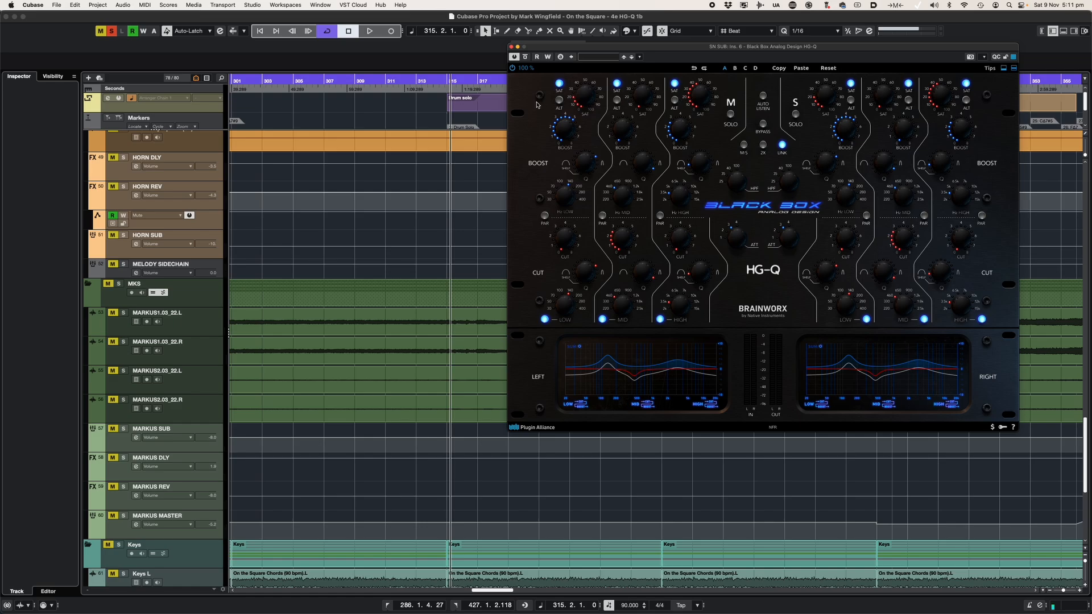
click(448, 89)
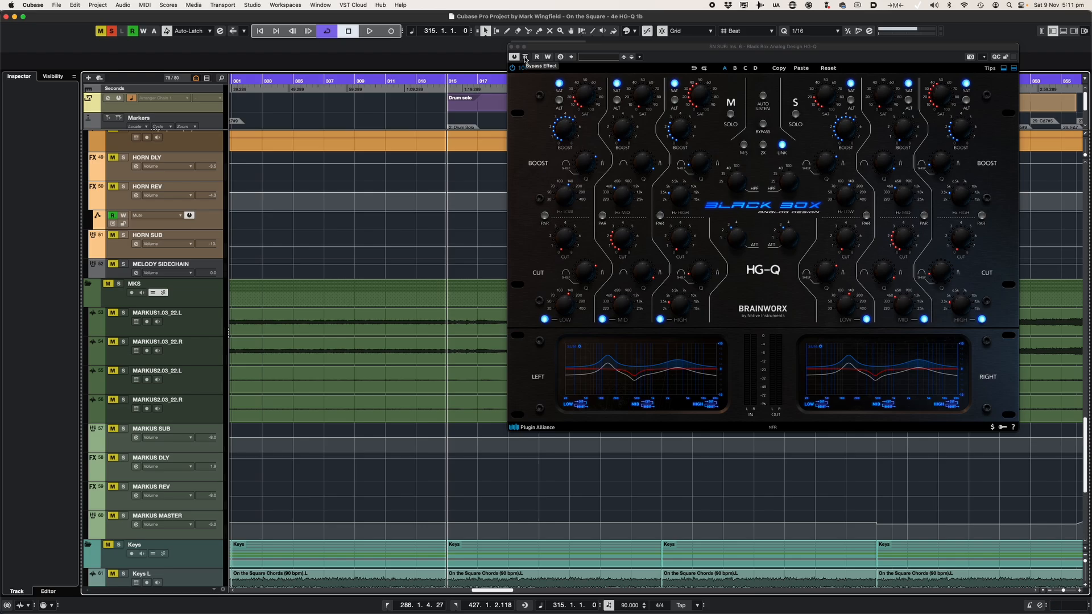
- Play the Drum solo section with the SN SUB's HG-Q bypassed and clear all solos to hear the full mix
click(525, 57)
key(space)
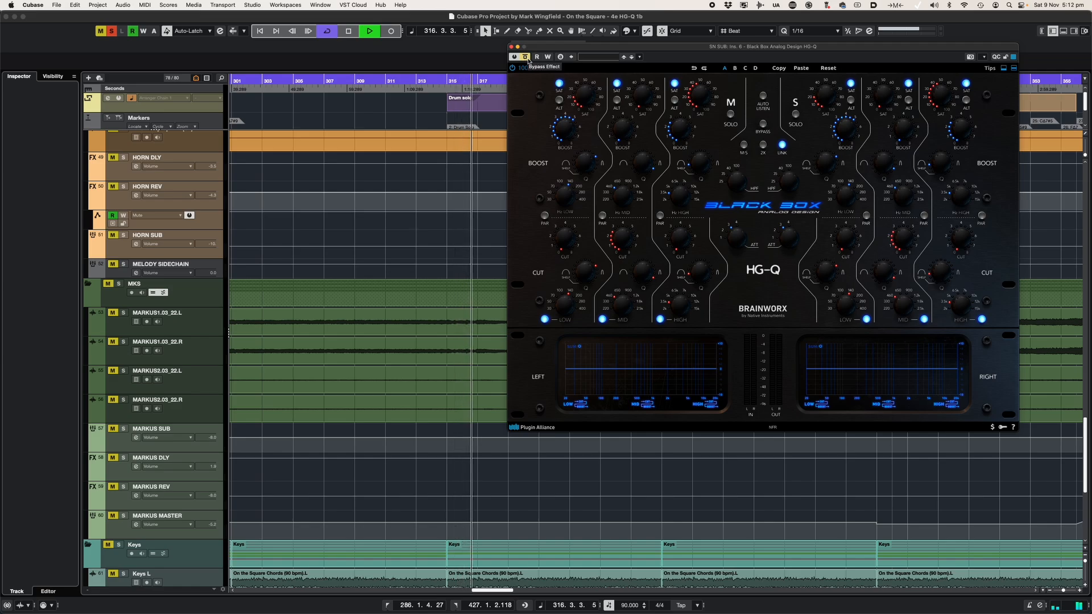
click(111, 32)
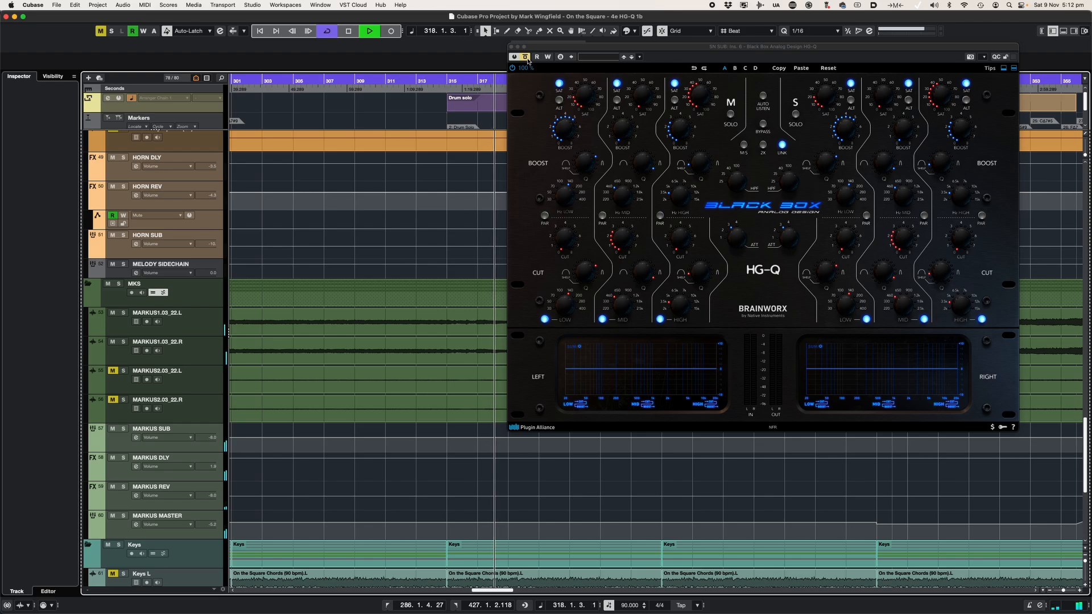
- Compare the Drum solo section in the full mix with the SN SUB's HG-Q active and bypassed, leaving it active, and stop playback
drag(528, 47, 621, 39)
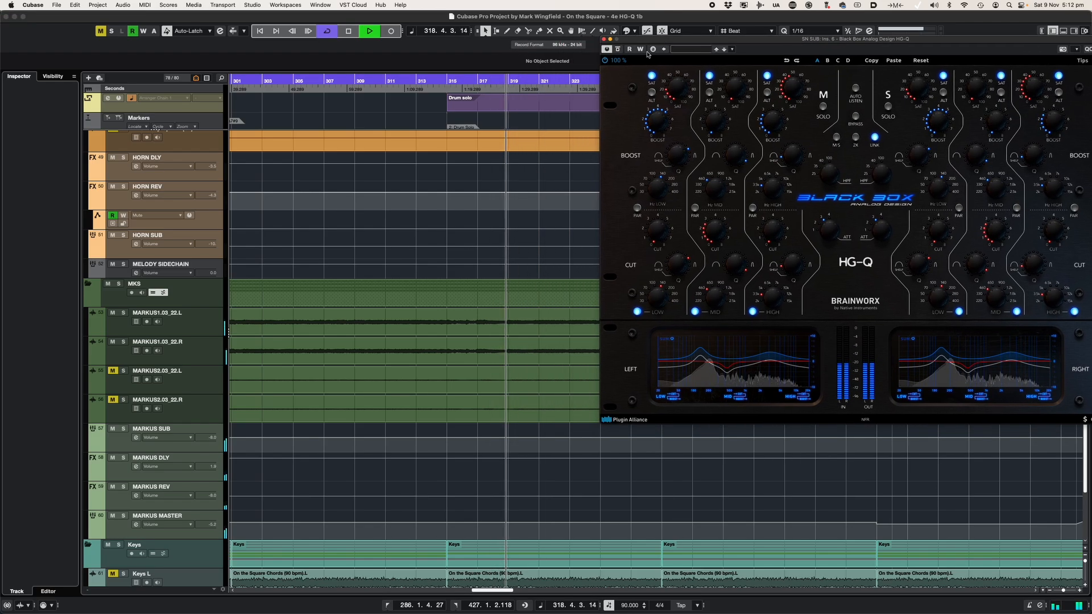
click(618, 50)
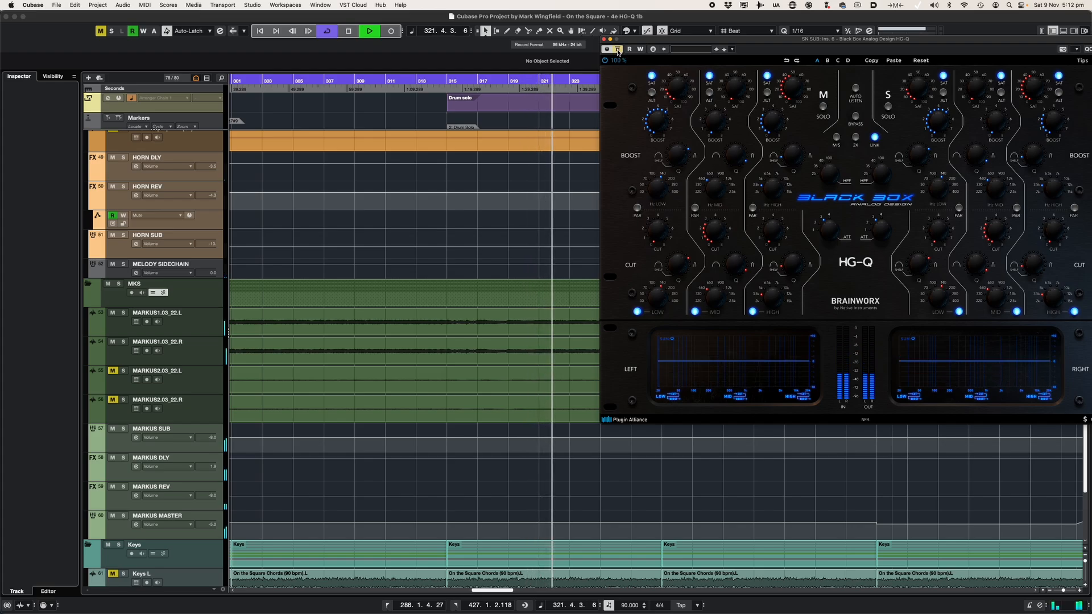
click(617, 50)
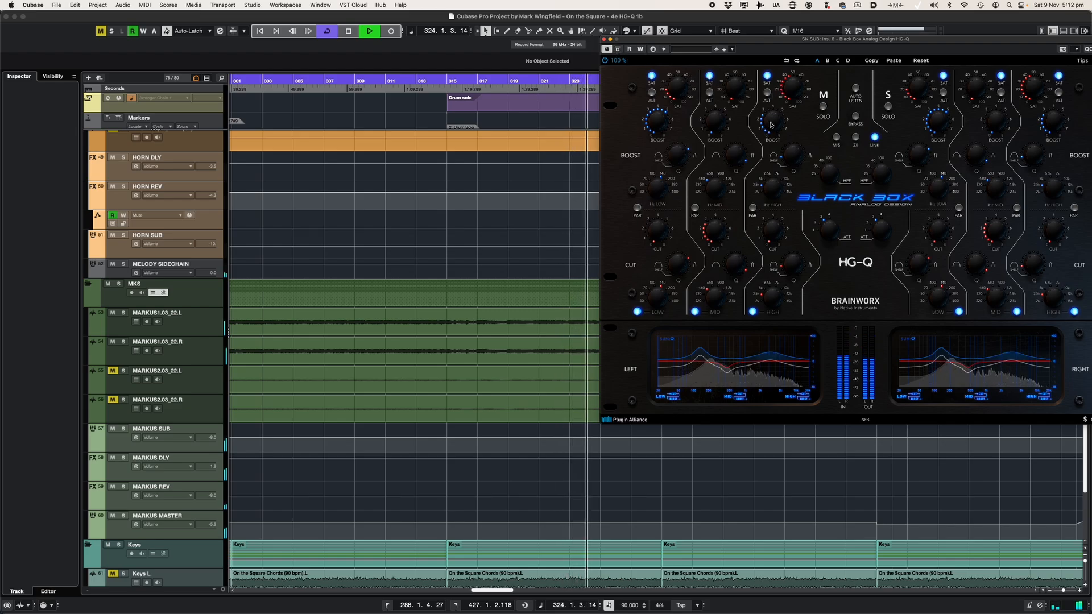
mouse_move(770, 123)
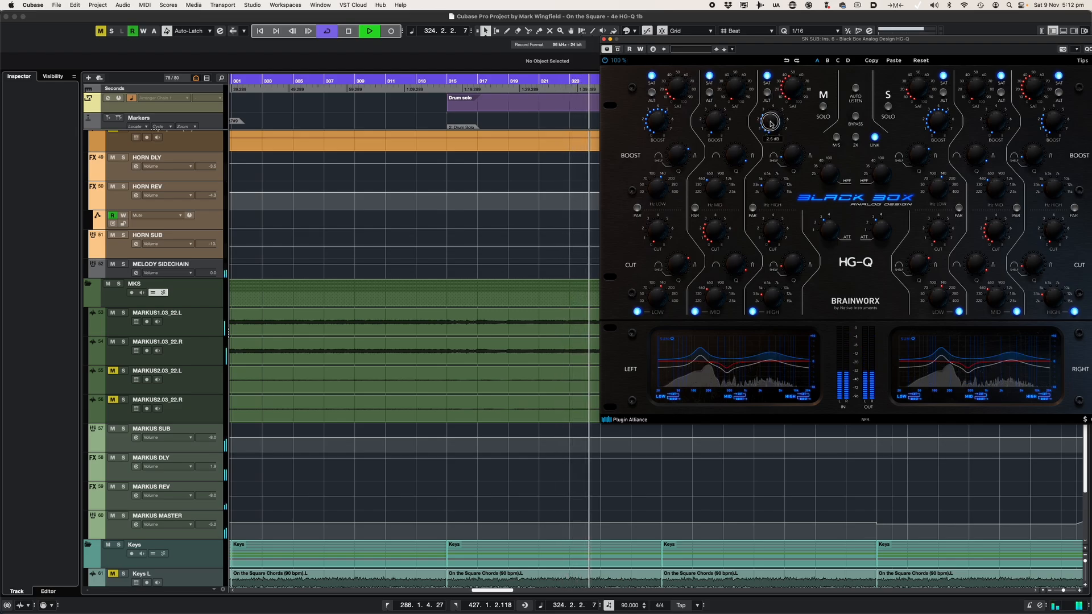
click(618, 50)
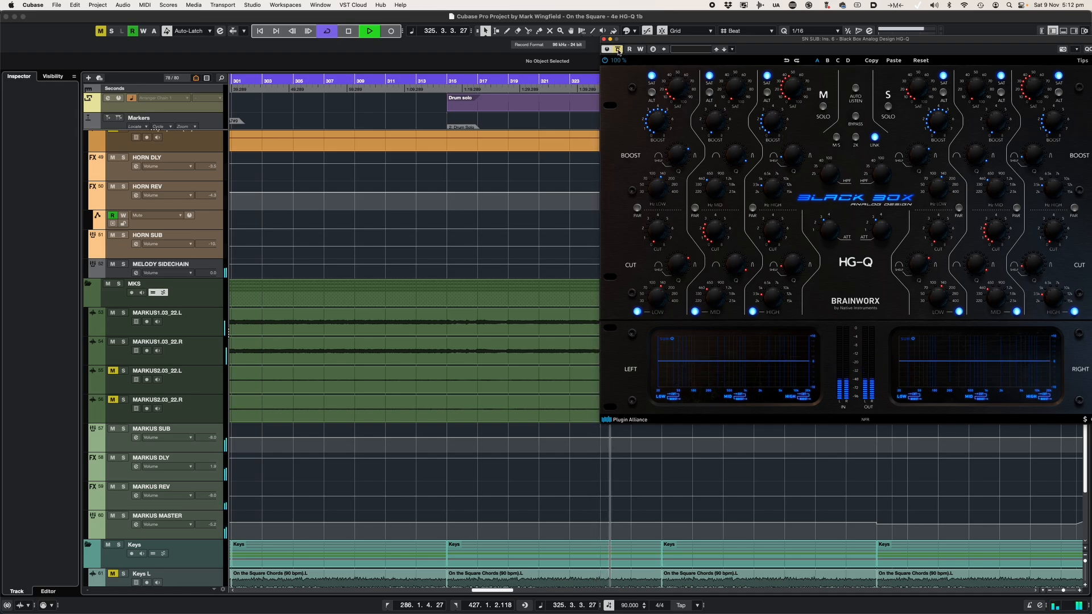
click(618, 49)
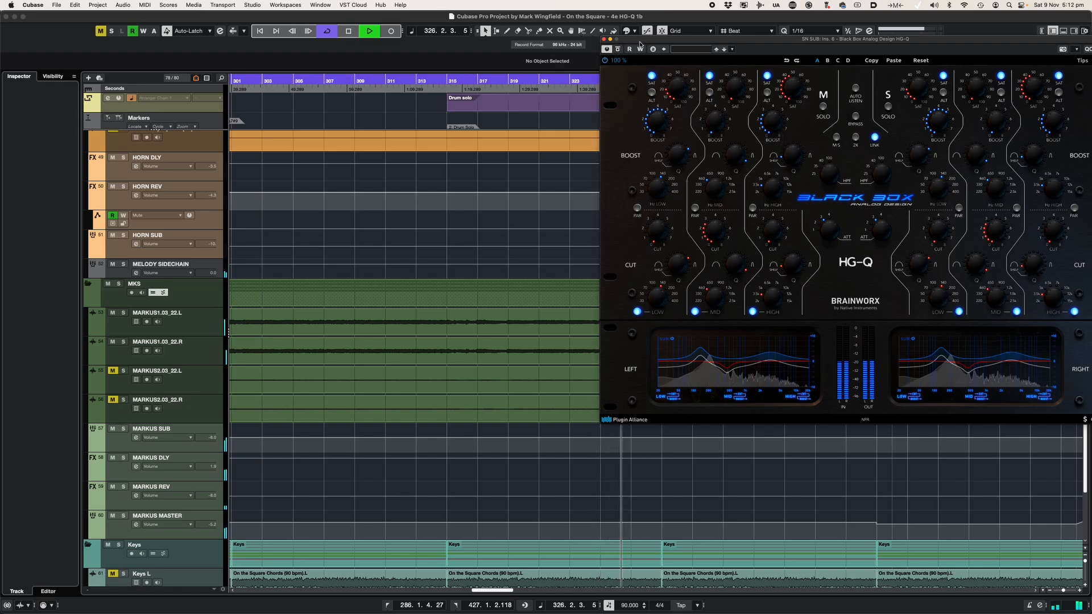
drag(642, 40, 715, 43)
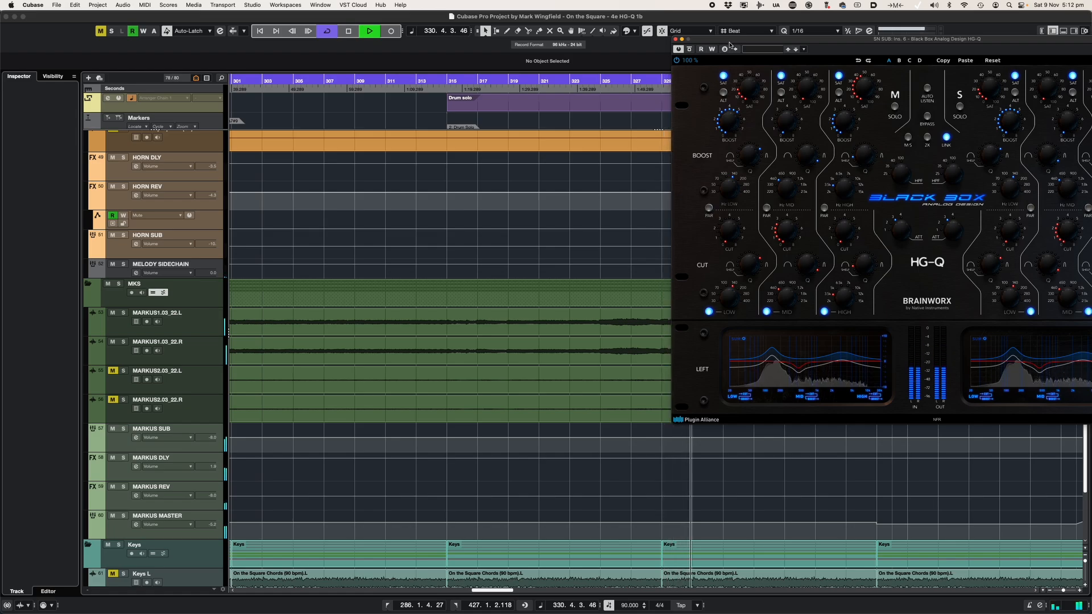
key(space)
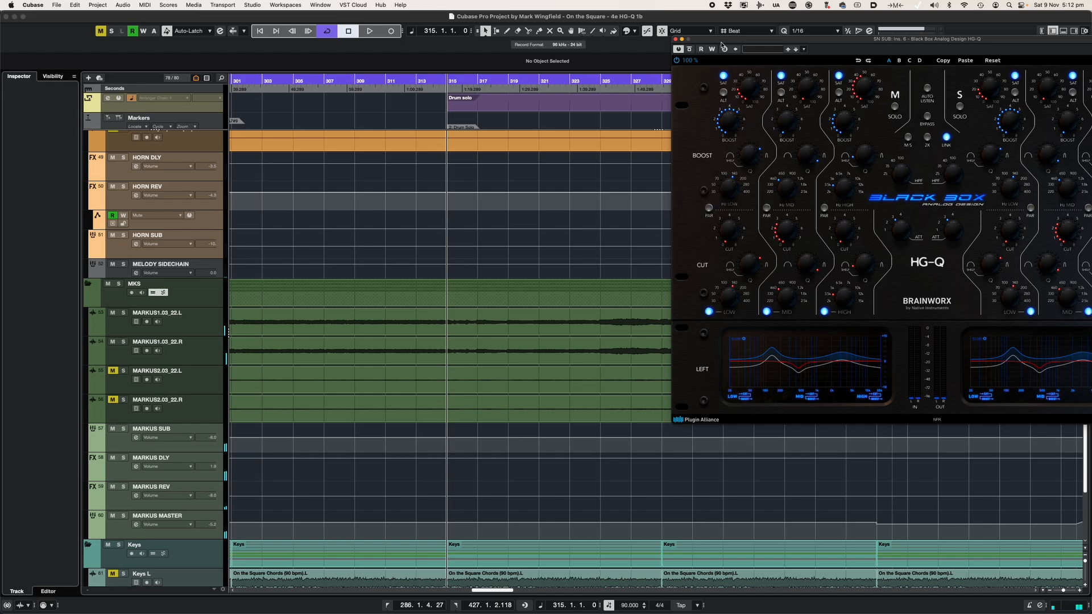
drag(830, 41, 591, 51)
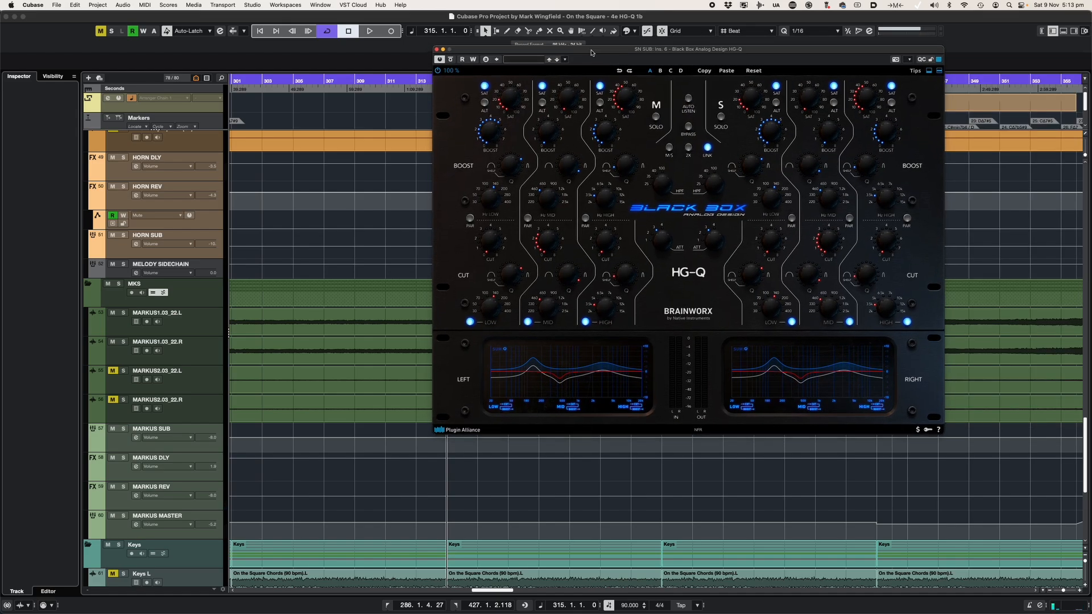